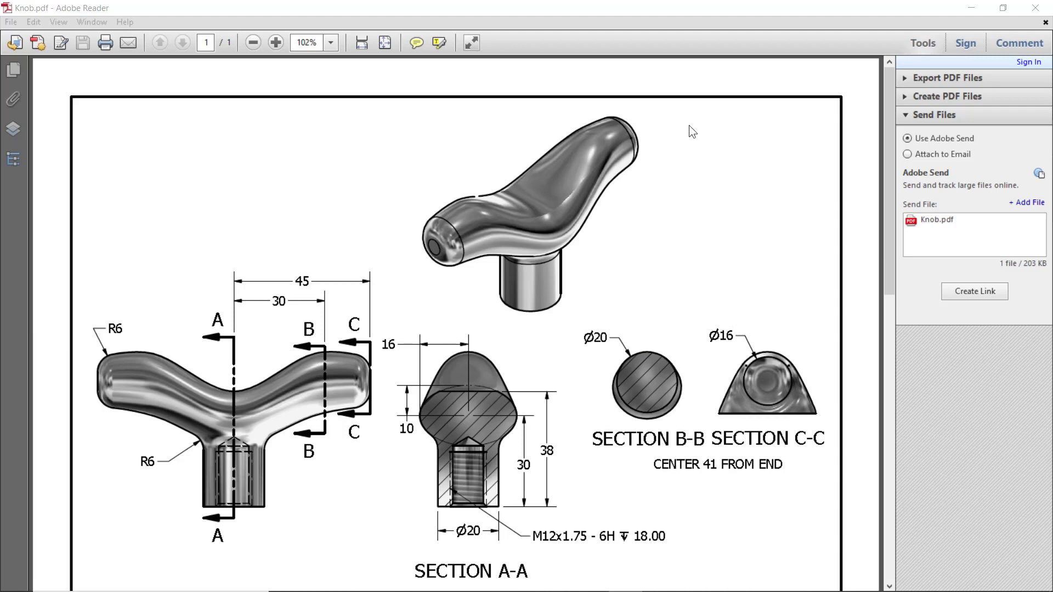
- Restore the knob drawing PDF to a smaller window, switch to SolidWorks and start a sketch on the Right plane
left_click(1004, 8)
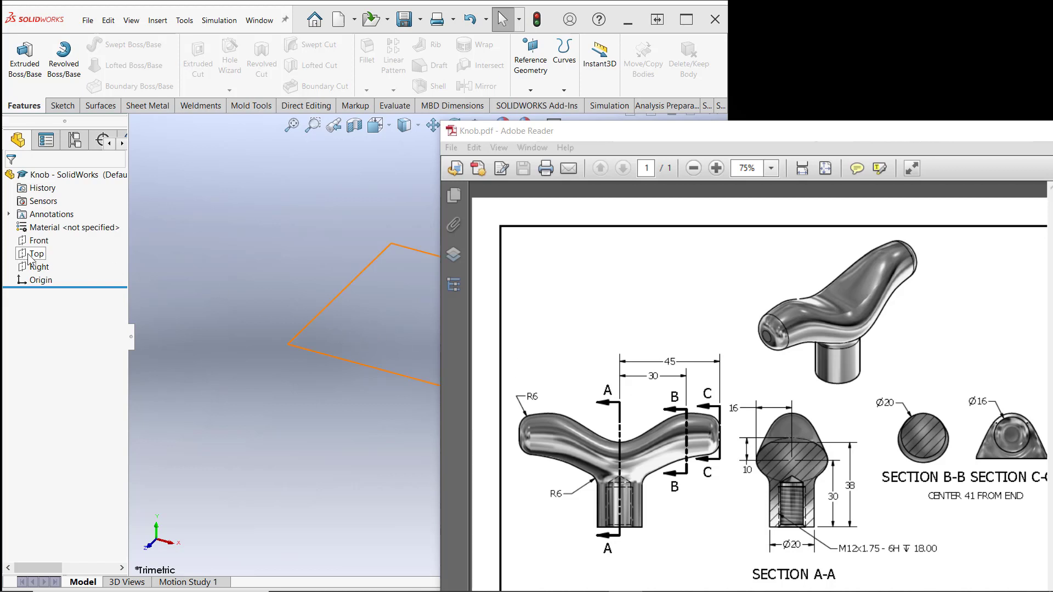
left_click(38, 267)
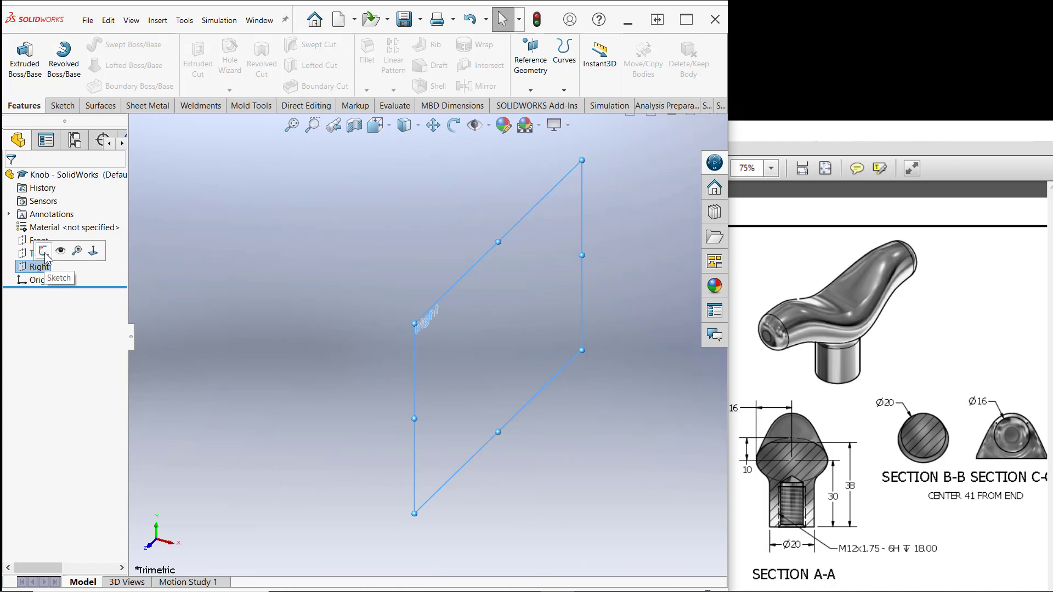
left_click(44, 252)
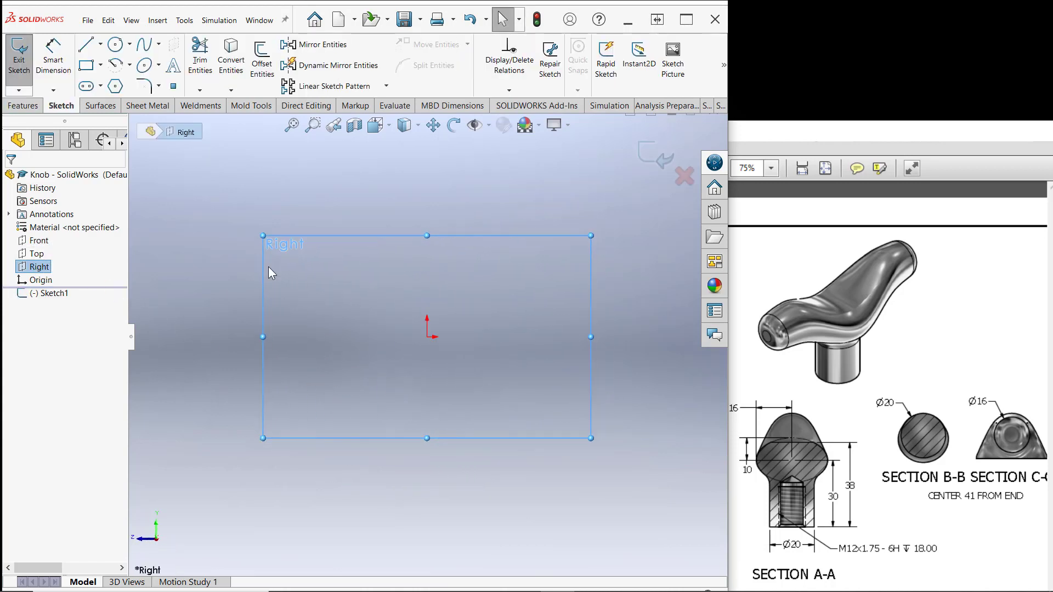
- Draw a vertical midpoint line about 72 mm long, centred on the origin
left_click(101, 44)
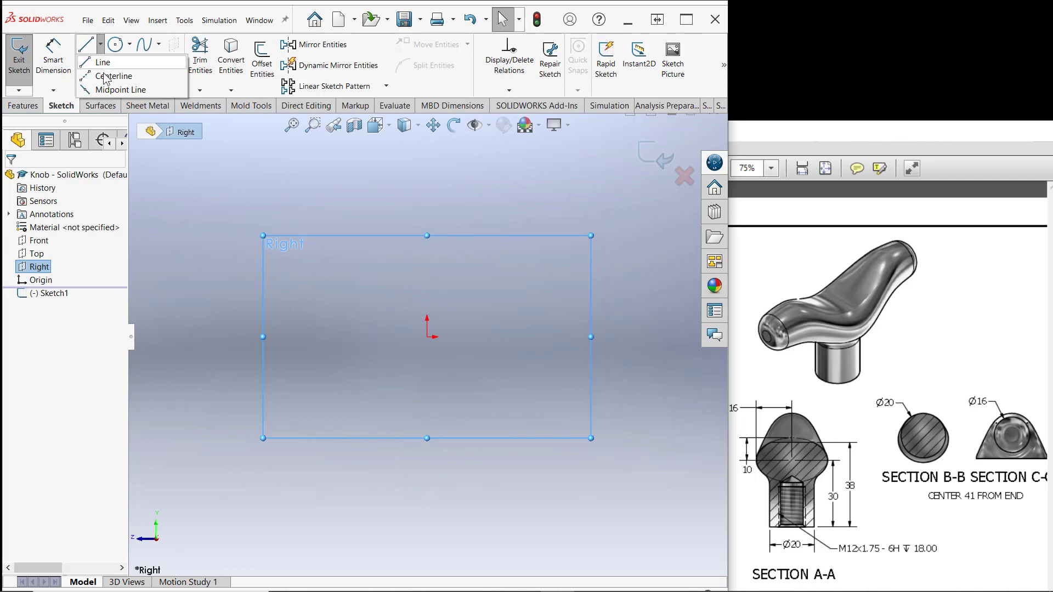
left_click(115, 89)
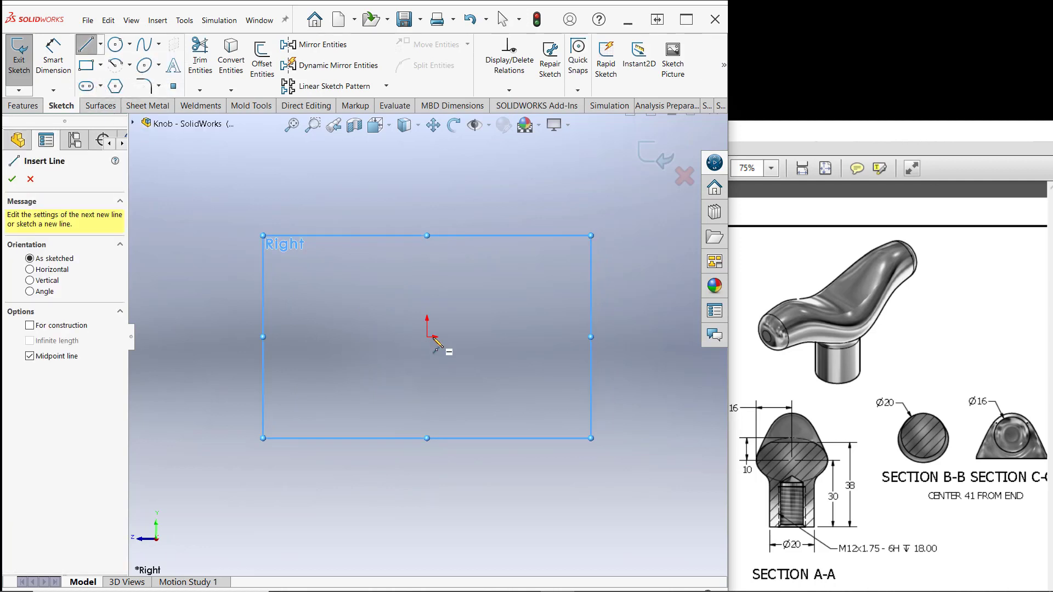
left_click(427, 337)
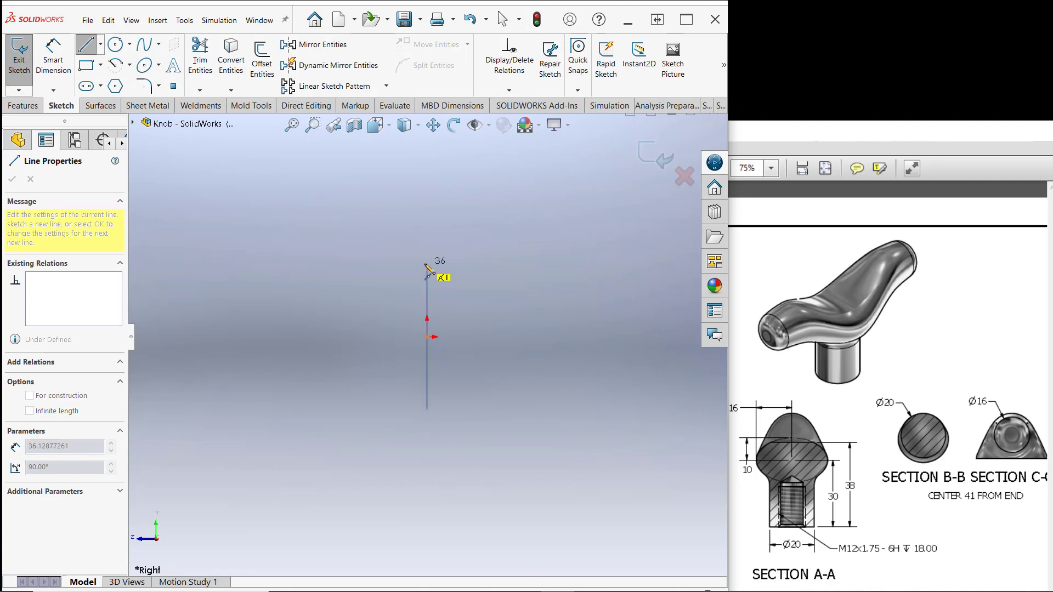
left_click(426, 265)
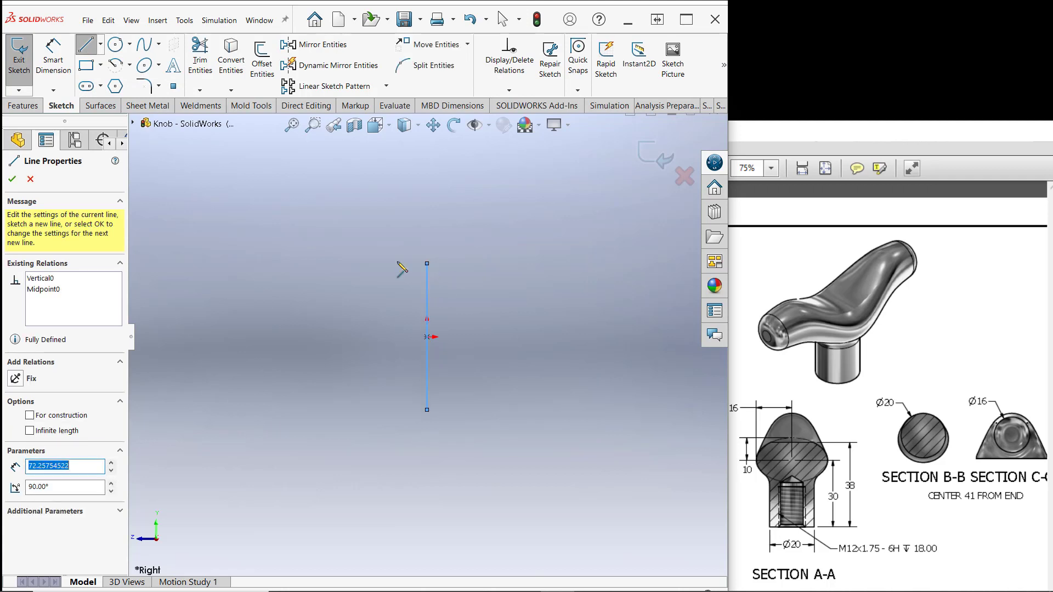
- Draw a horizontal midpoint line about 136 mm long, centred on the origin
left_click(100, 47)
left_click(115, 90)
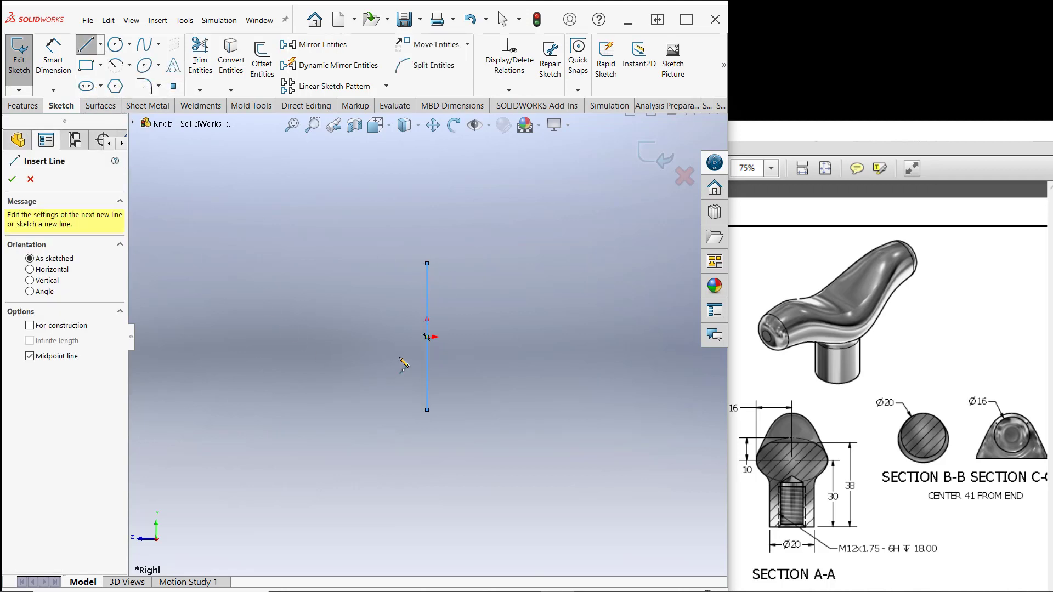
left_click(427, 337)
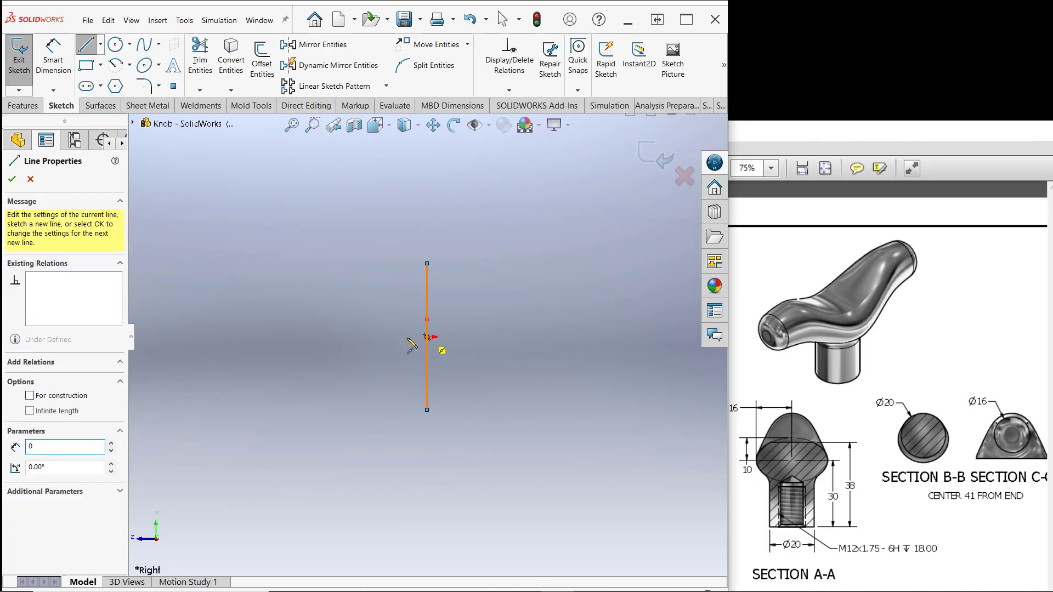
left_click(292, 353)
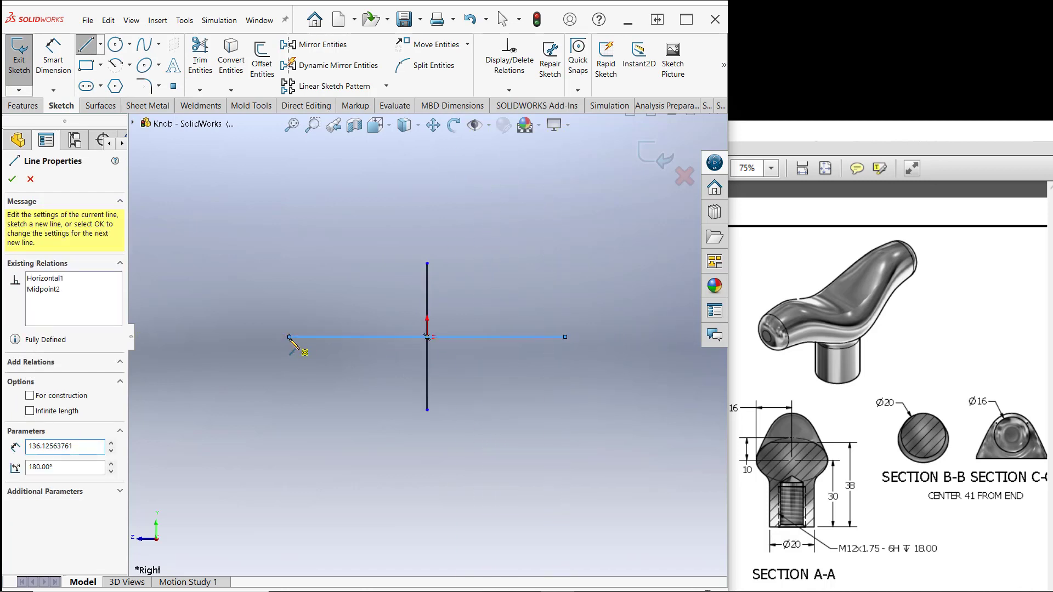
right_click(305, 349)
left_click(307, 349)
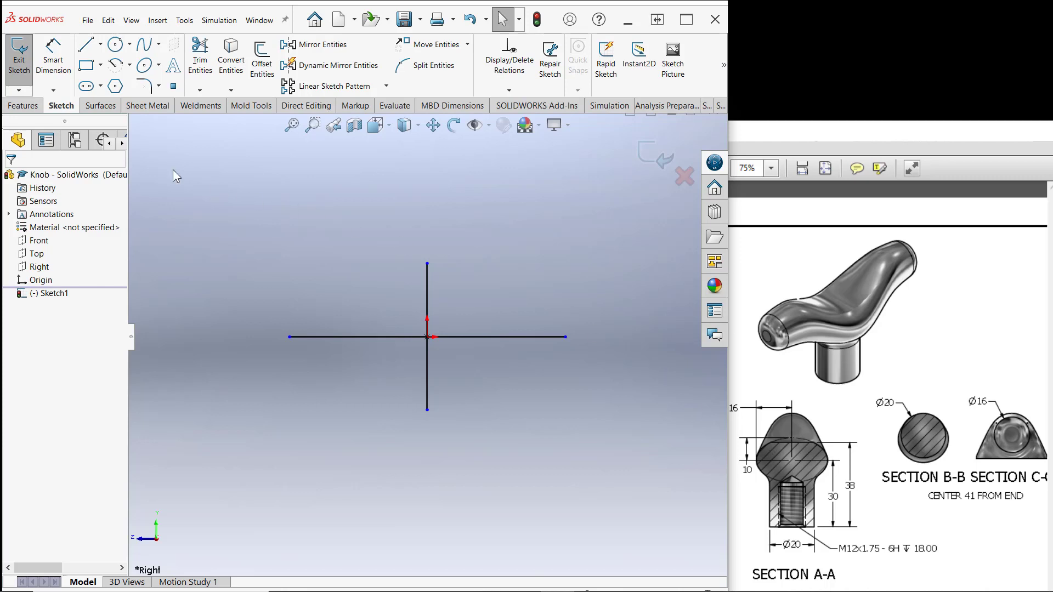
- Dimension the horizontal line's length to 32 mm
left_click(54, 57)
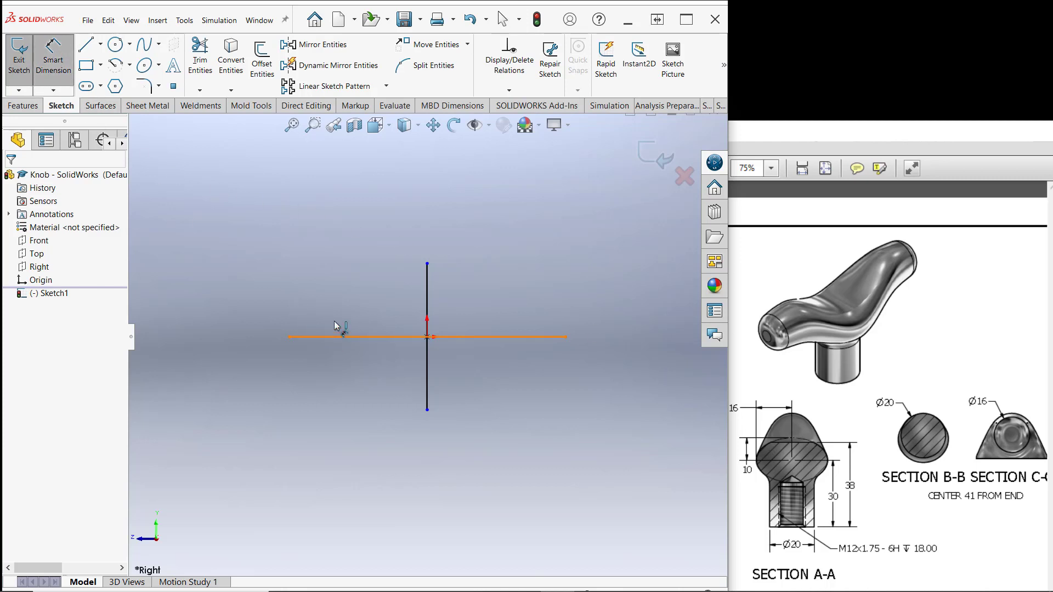
left_click(340, 336)
left_click(417, 211)
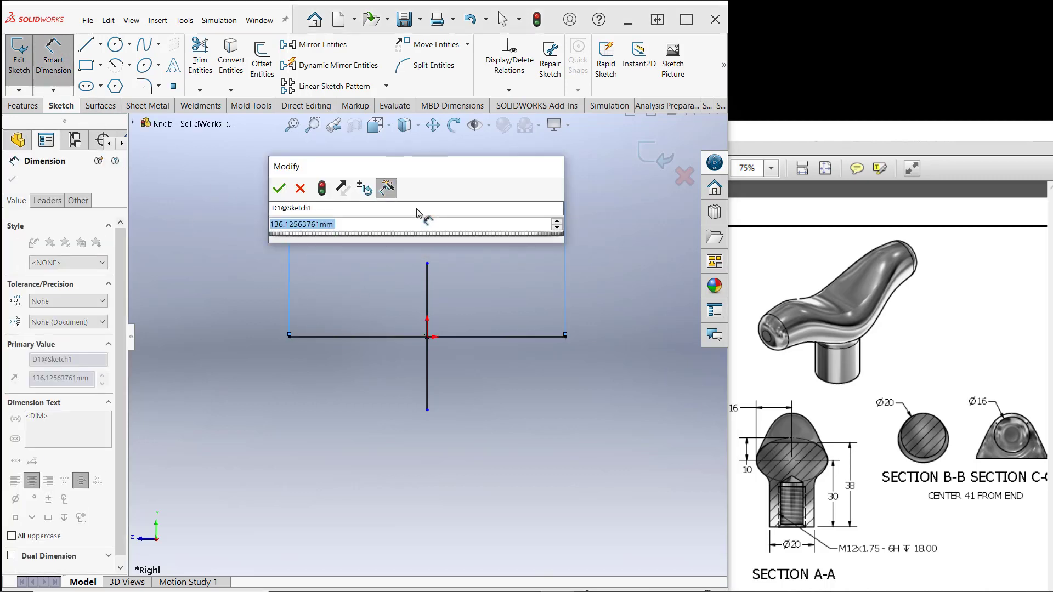
type("32")
key("Return")
key("Escape")
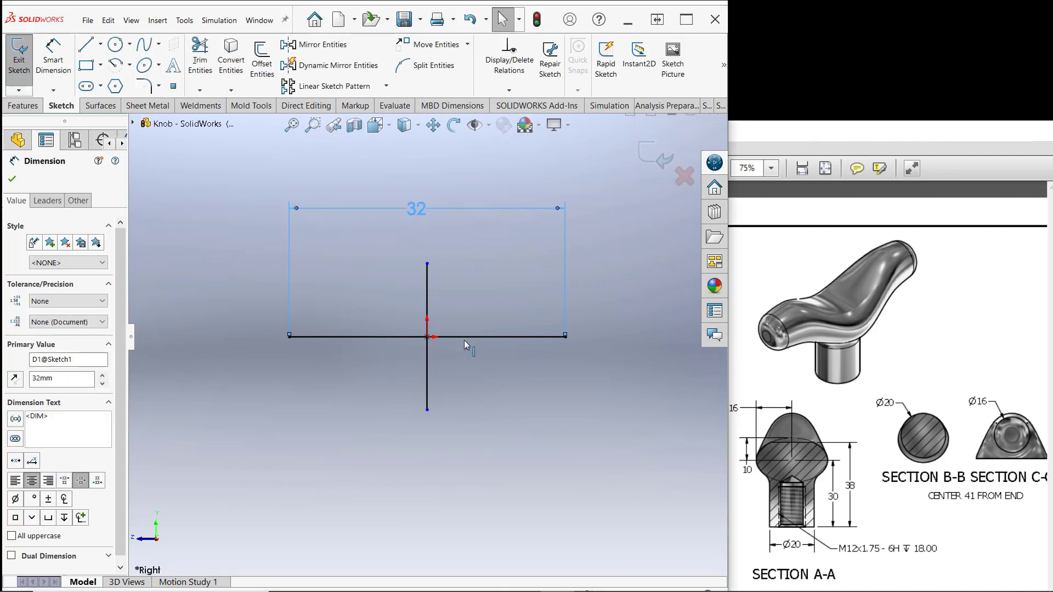
- Dimension the vertical line's length to 20 mm
left_click(427, 391)
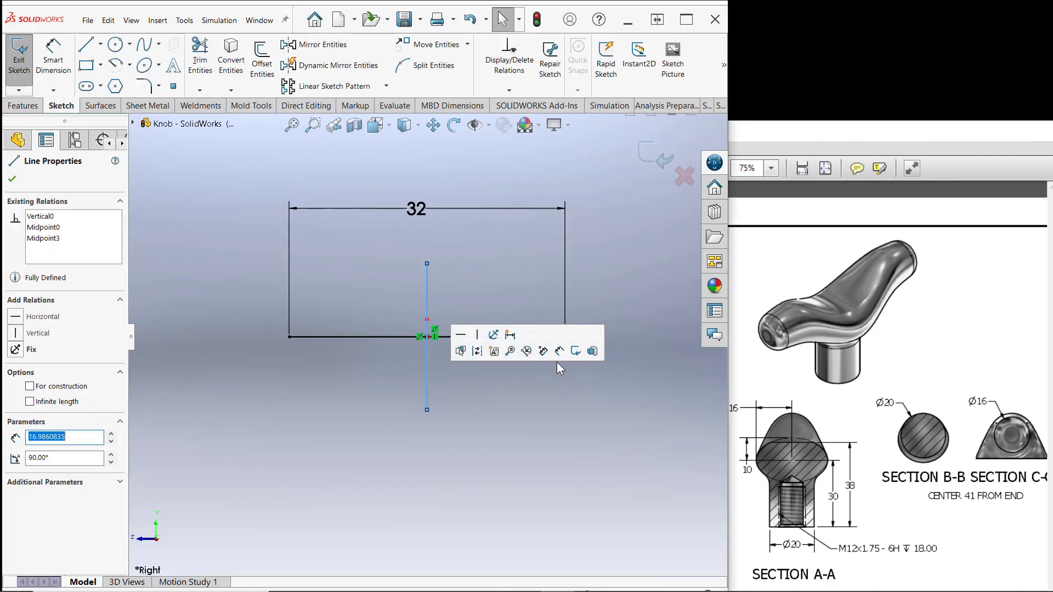
left_click(472, 413)
right_click_drag(485, 396, 482, 363)
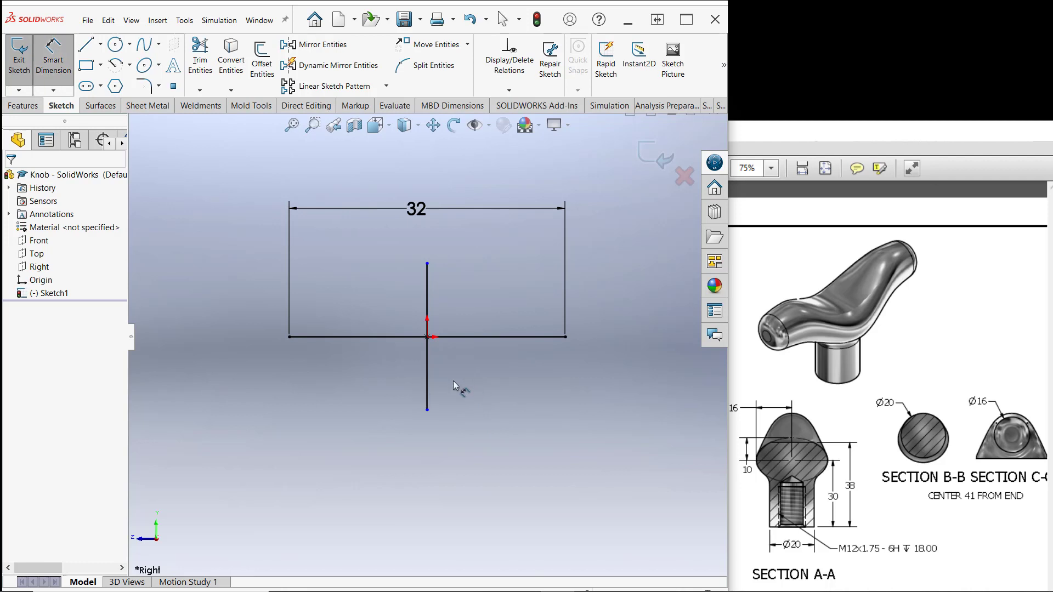
left_click(428, 372)
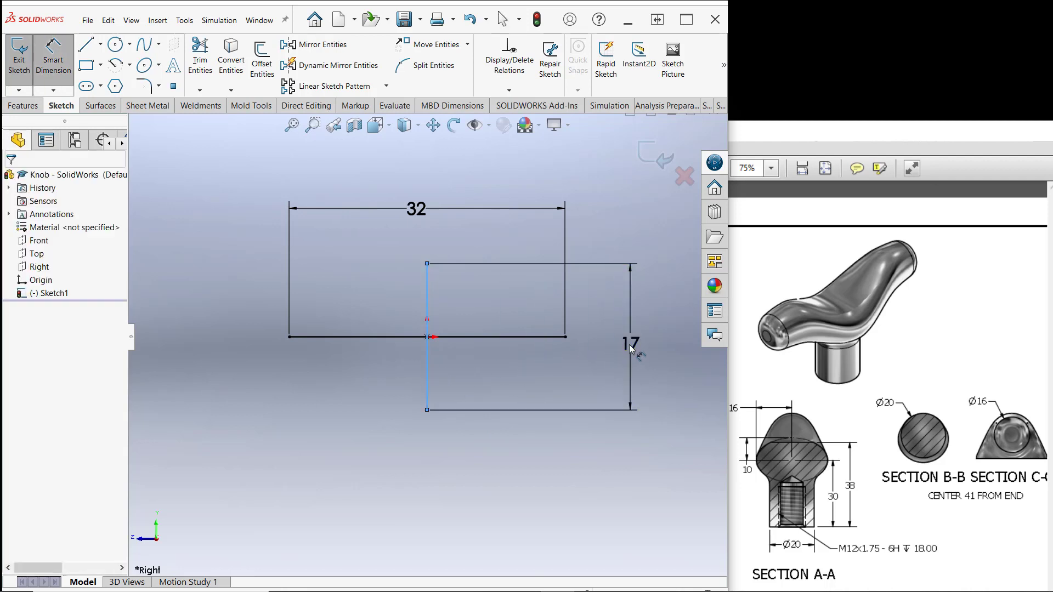
left_click(614, 349)
type("20")
key("Return")
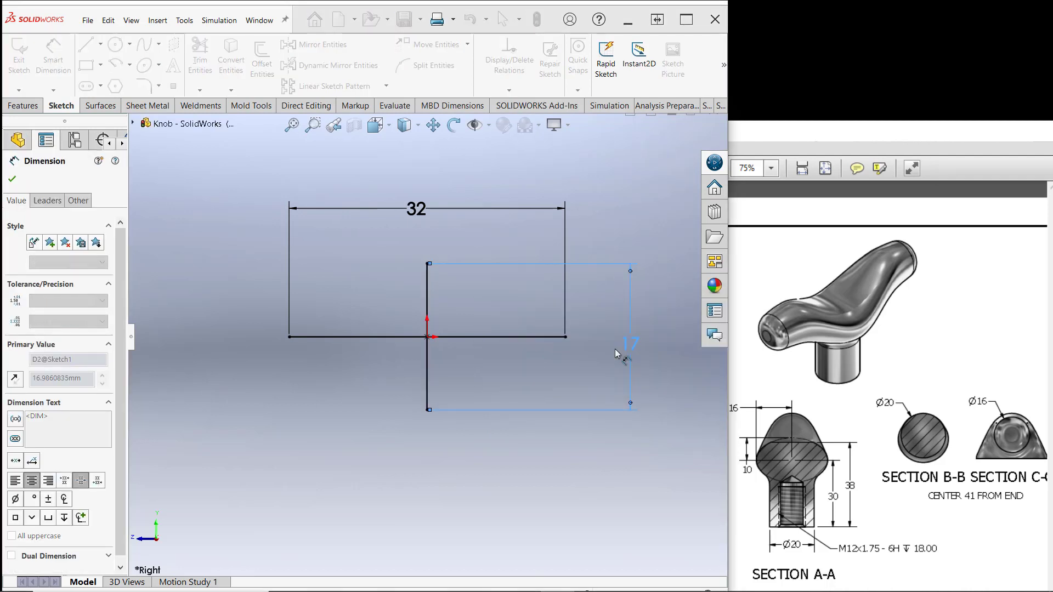
- Convert the horizontal and vertical lines to construction geometry
right_click(392, 281)
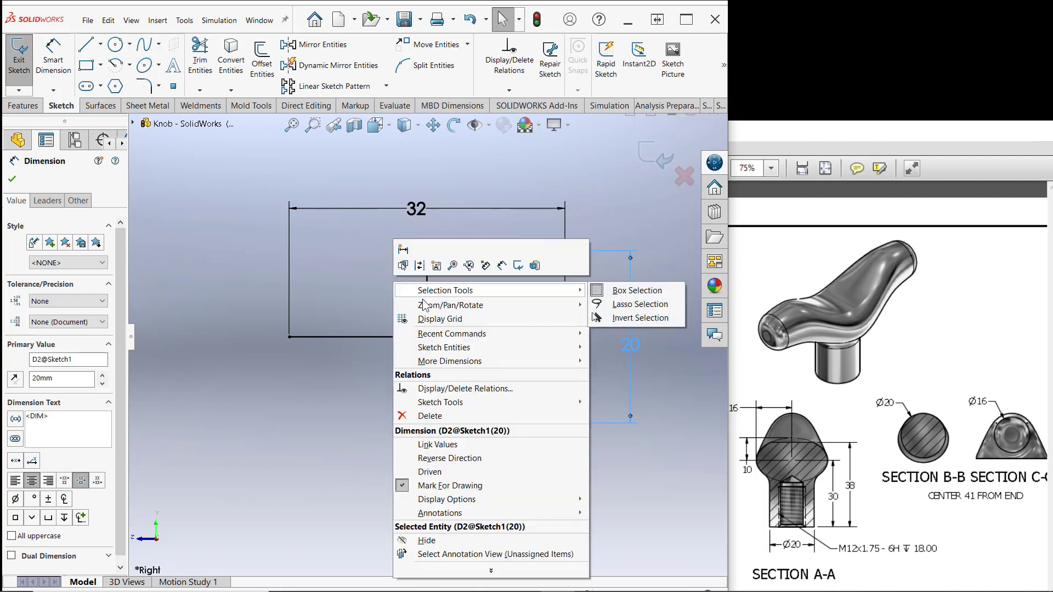
left_click(371, 344)
left_click_drag(477, 393, 373, 283)
left_click(422, 251)
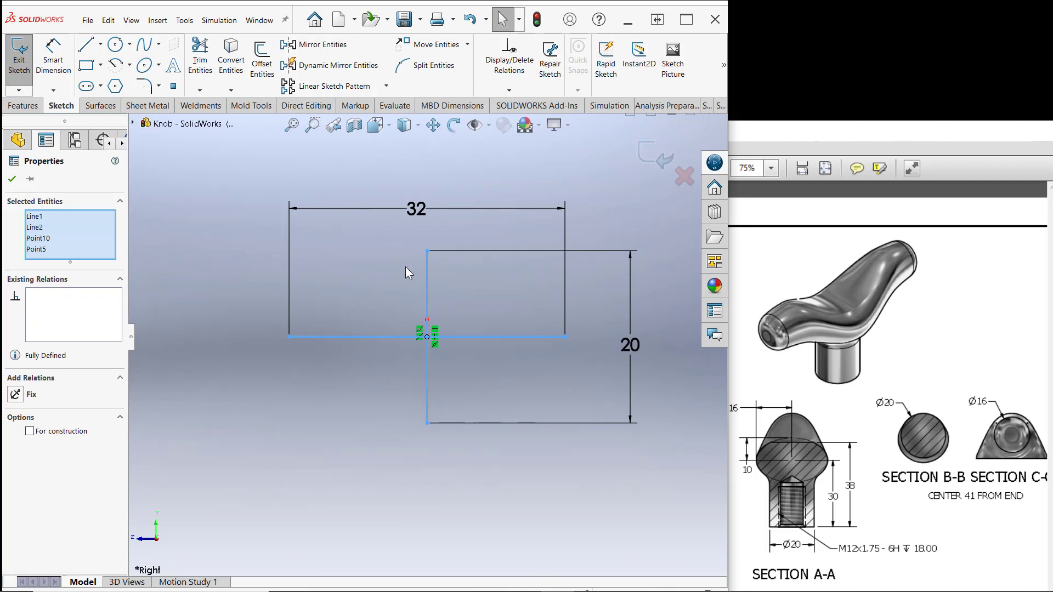
- Draw an ellipse centred on the origin, reaching the ends of both construction lines with radii of 16 and 10 mm
left_click(145, 66)
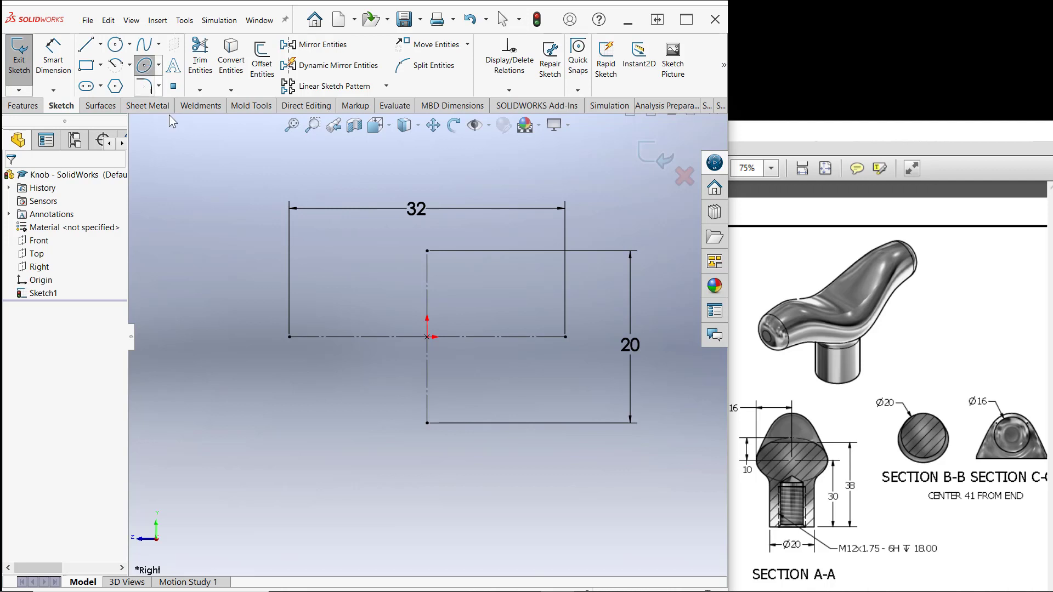
left_click(427, 337)
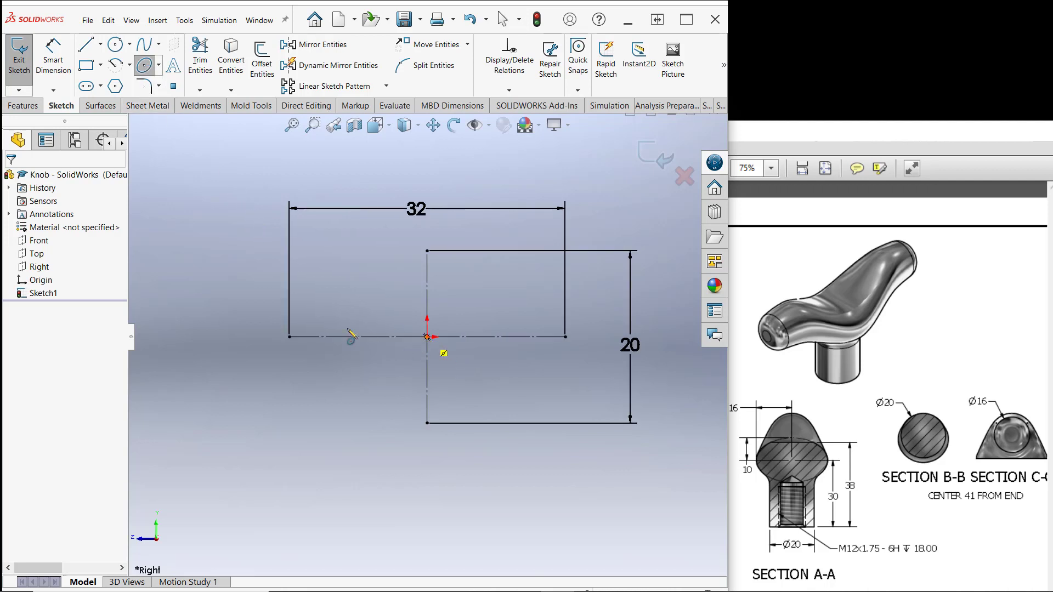
left_click(290, 337)
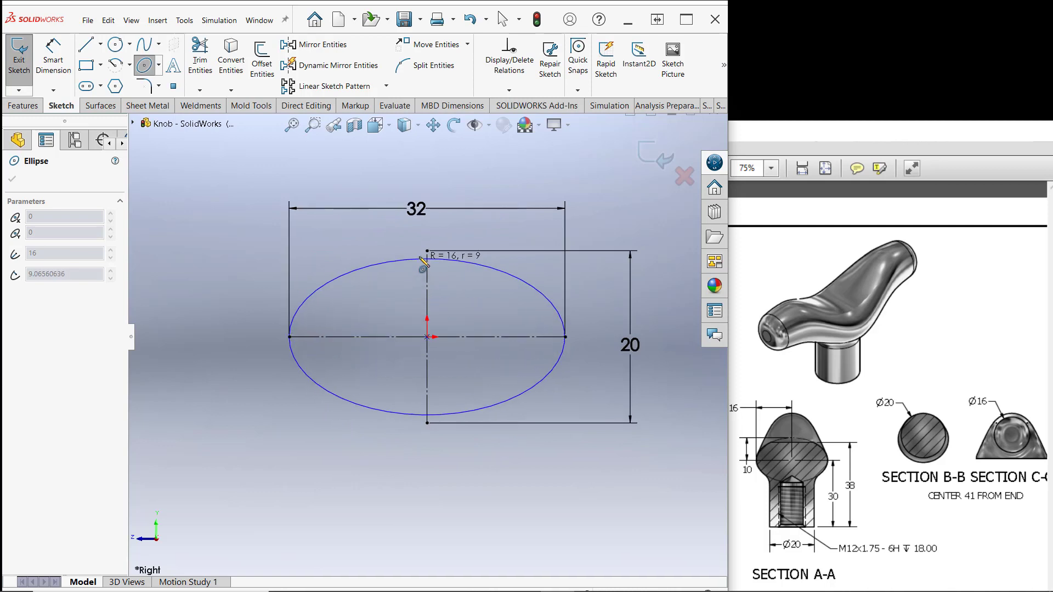
left_click(427, 251)
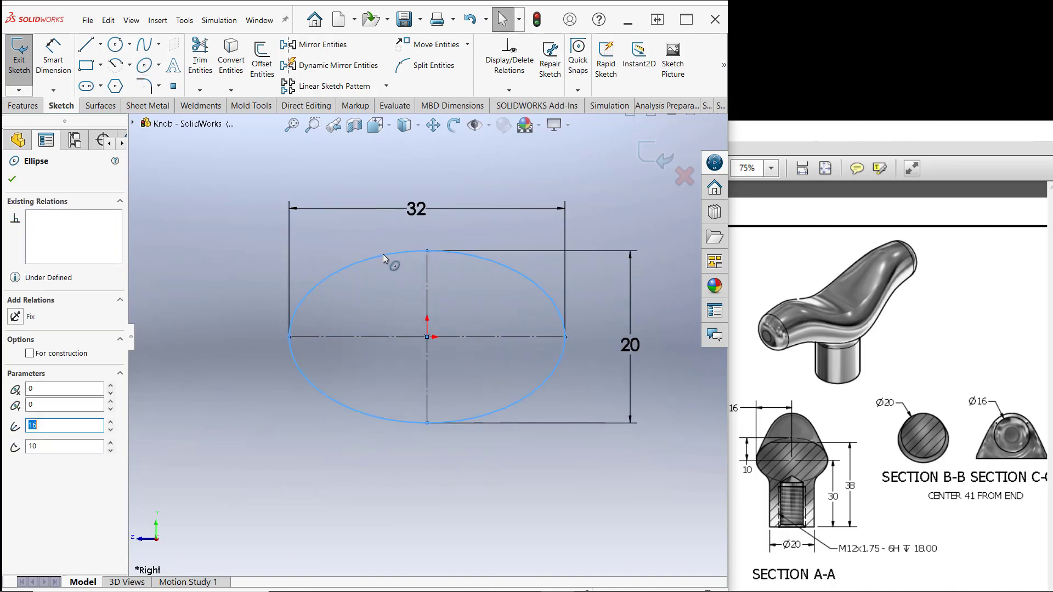
right_click(268, 211)
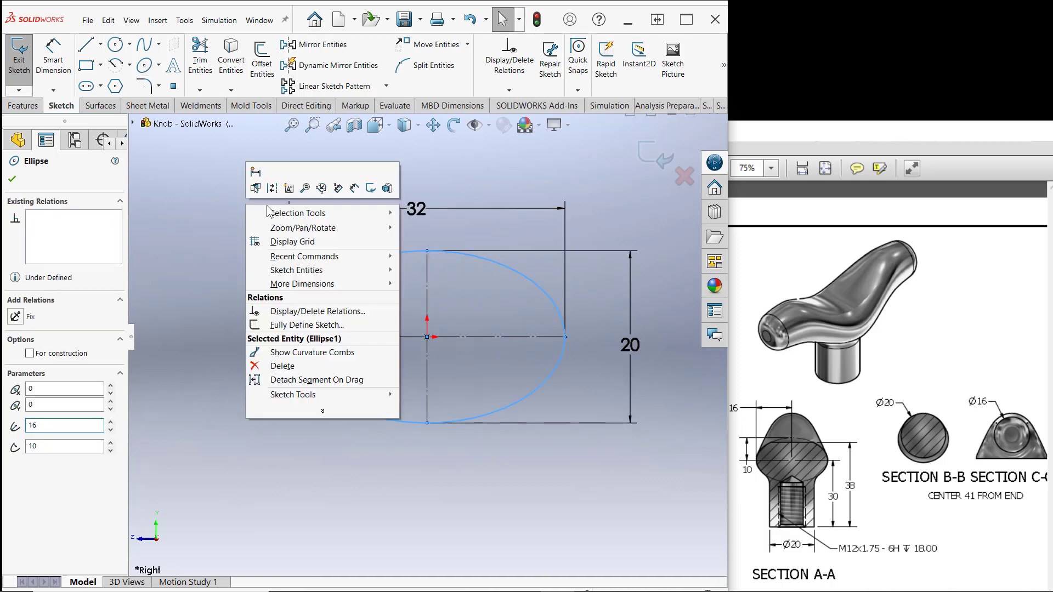
left_click(239, 212)
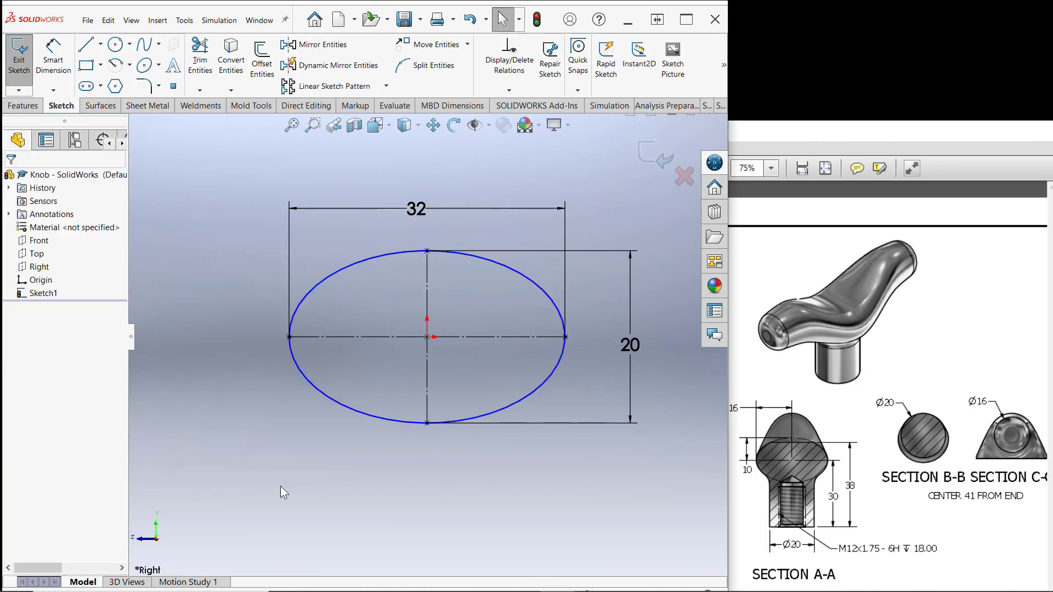
- Constrain the ellipse coincident with the endpoint of the vertical construction line
left_click(325, 277)
left_click(456, 314)
left_click(427, 423)
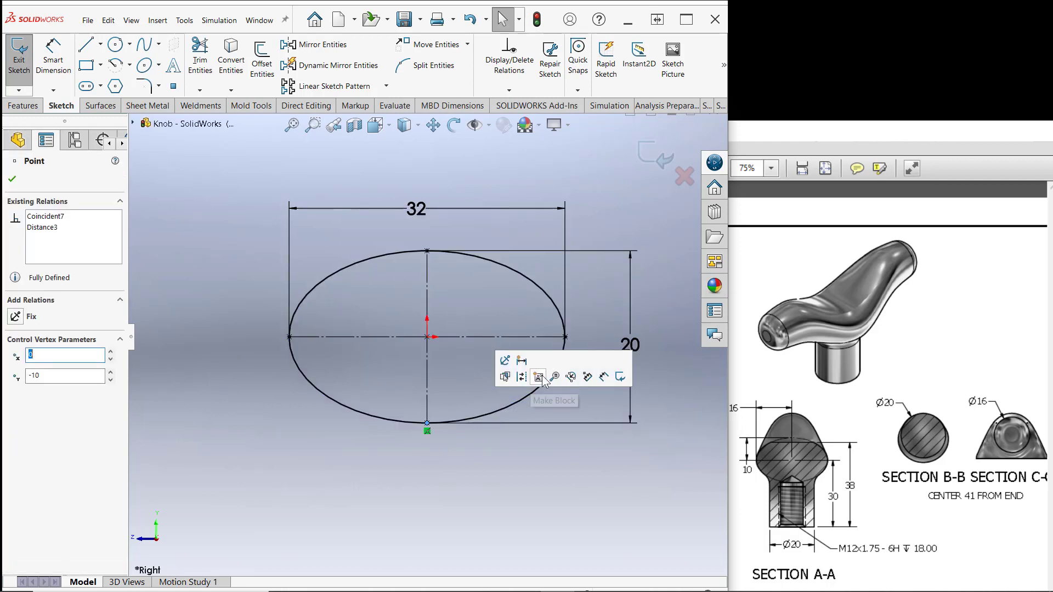
left_click(314, 228)
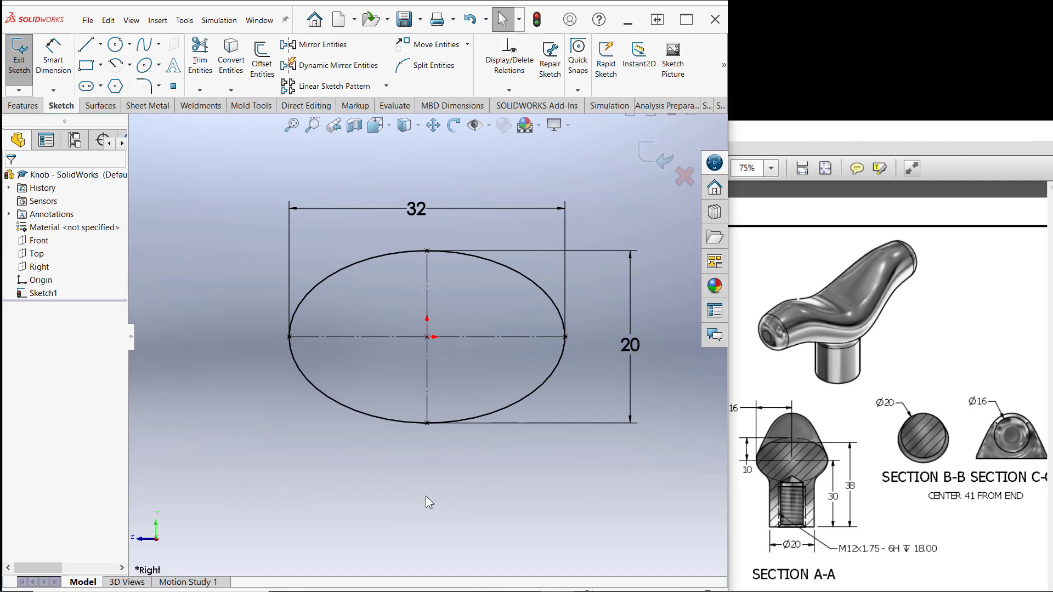
- Draw a vertical centerline about 17 mm long straight down from the lowest point of the ellipse
left_click(100, 44)
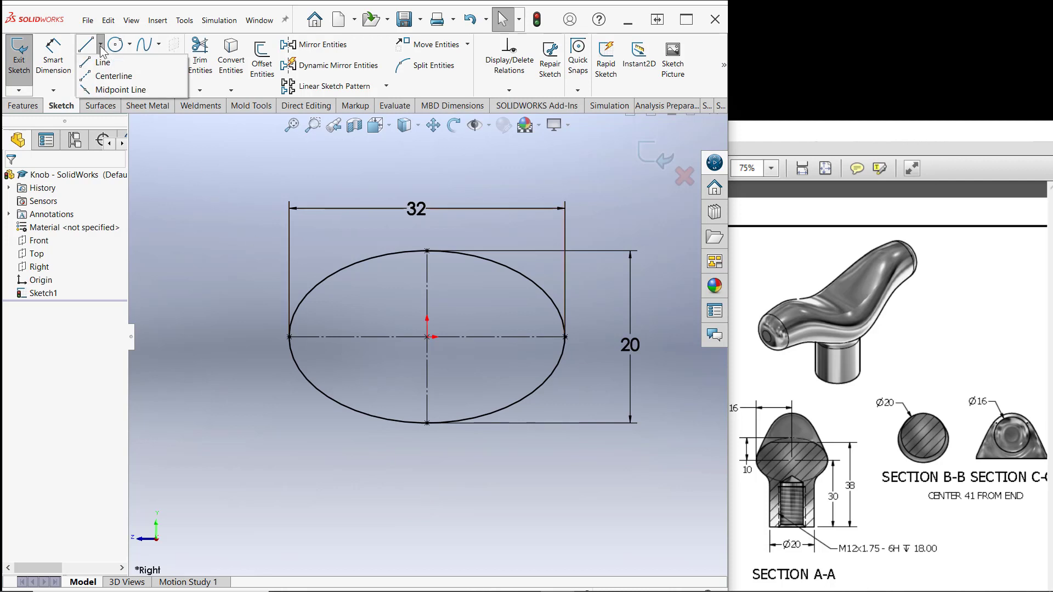
left_click(99, 77)
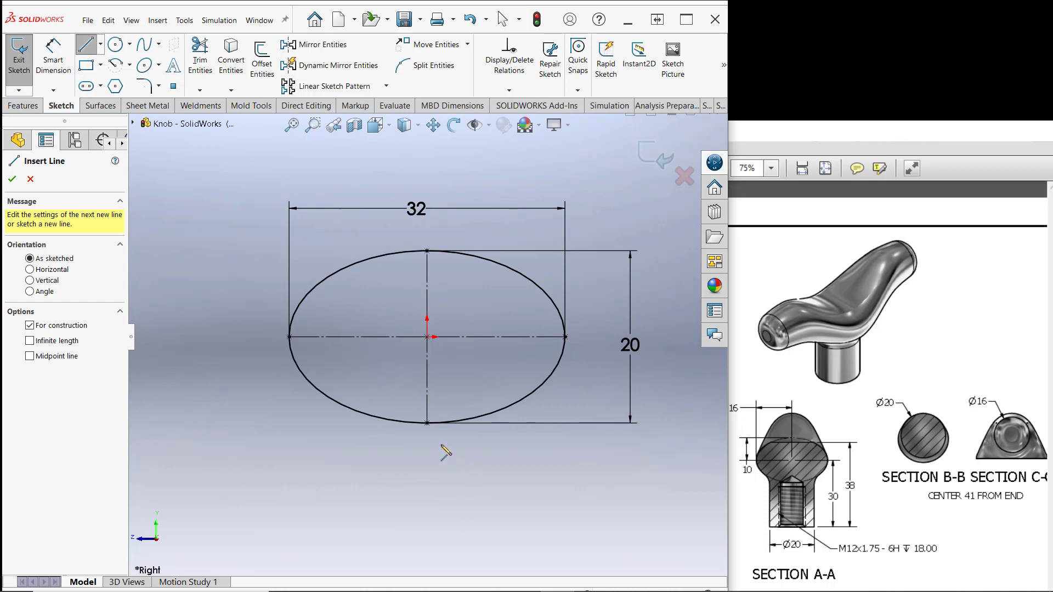
left_click(427, 423)
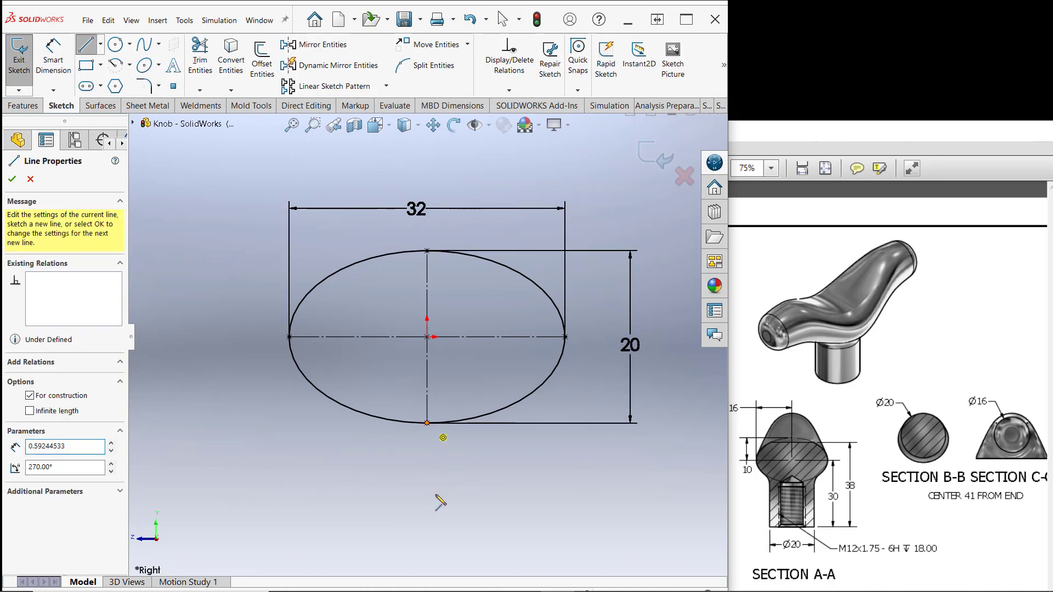
left_click(427, 569)
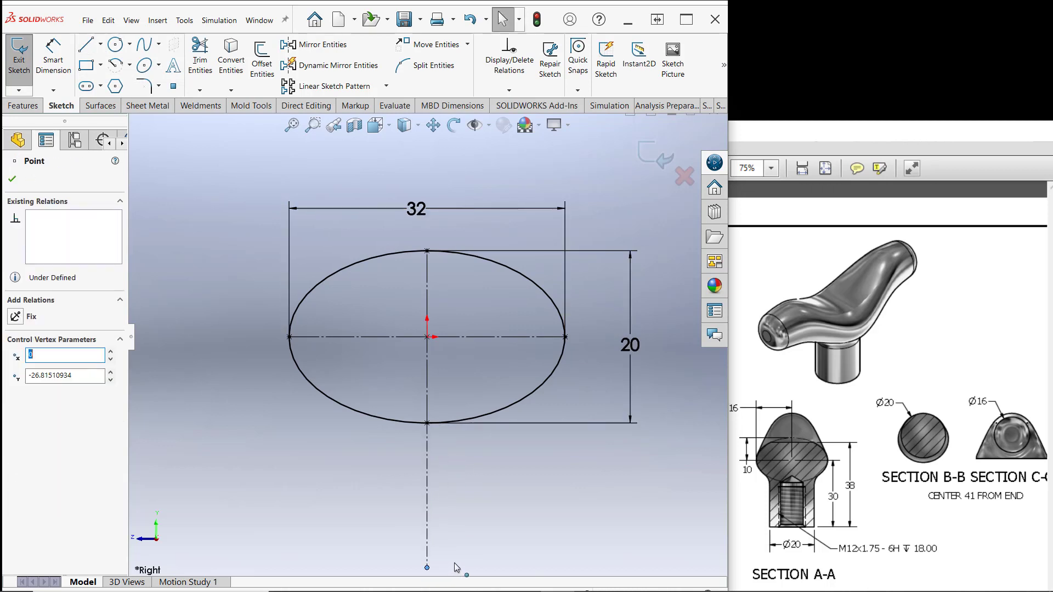
right_click(427, 570)
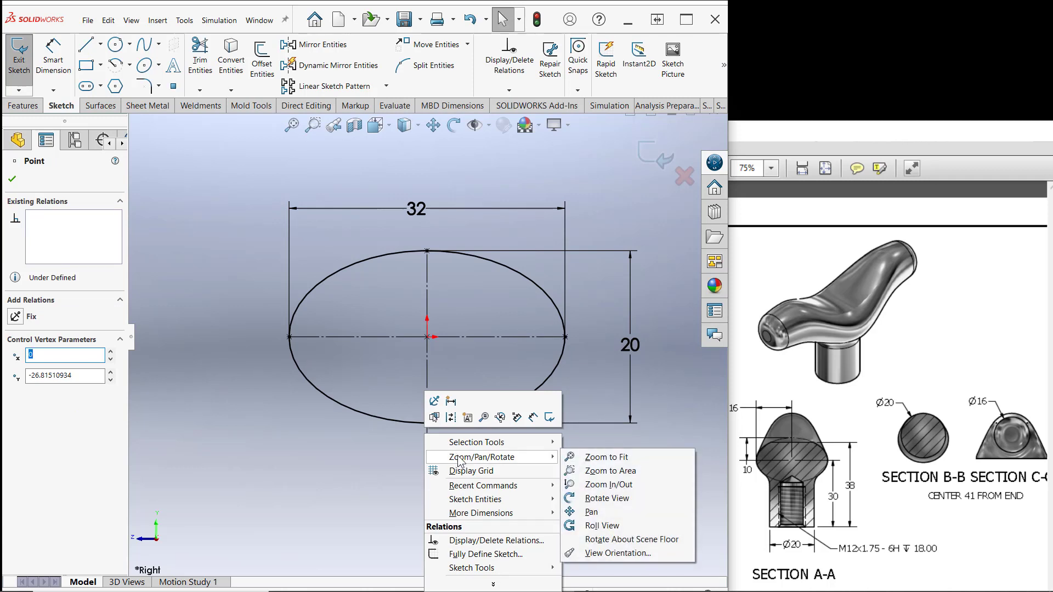
mouse_move(458, 445)
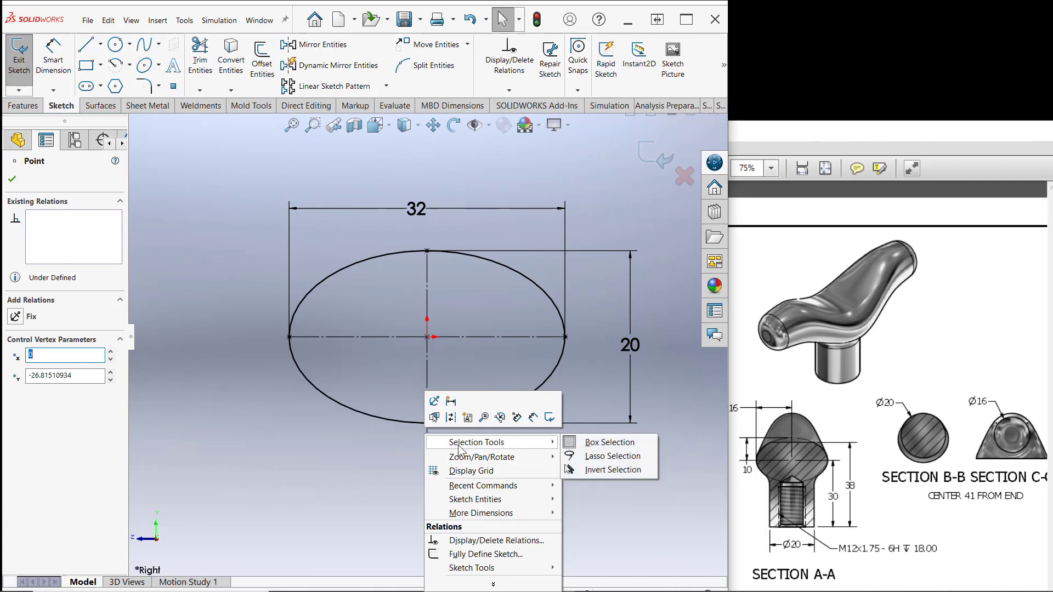
key("Escape")
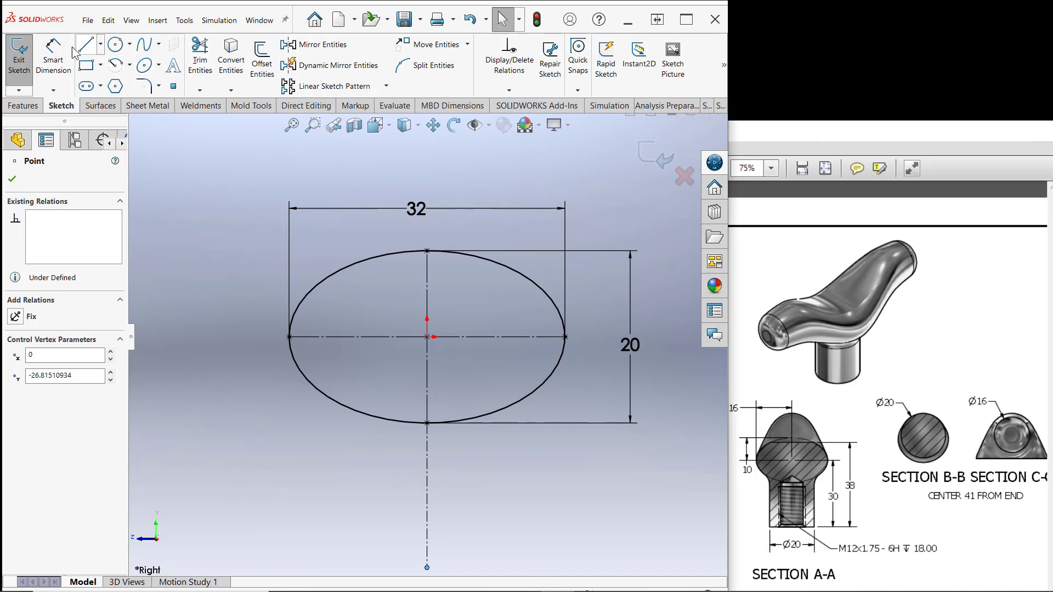
- Dimension the lower end of the vertical centerline 30 mm below the ellipse's horizontal construction line
left_click(53, 55)
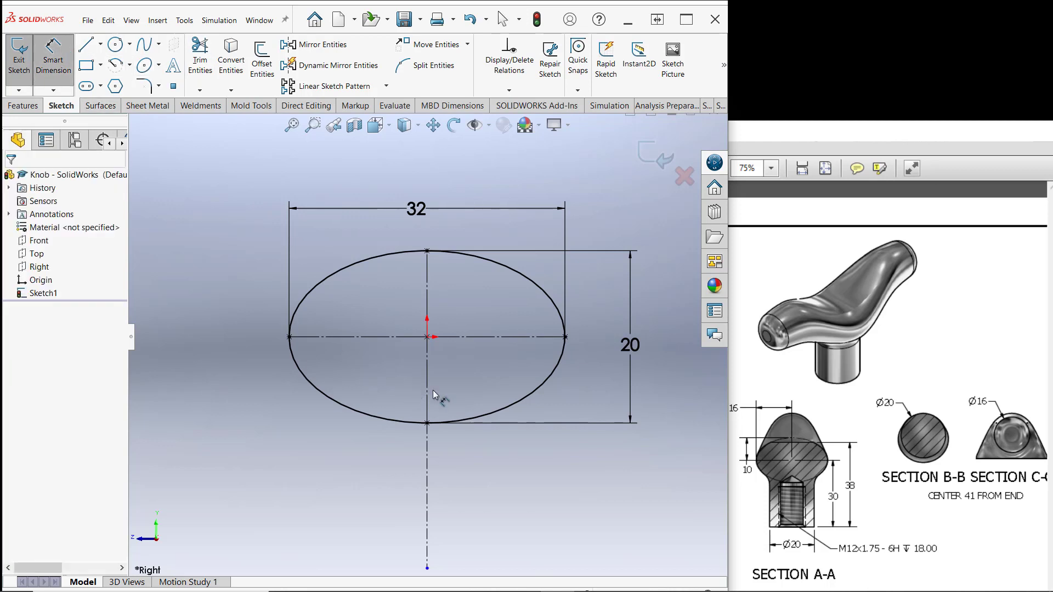
left_click(555, 337)
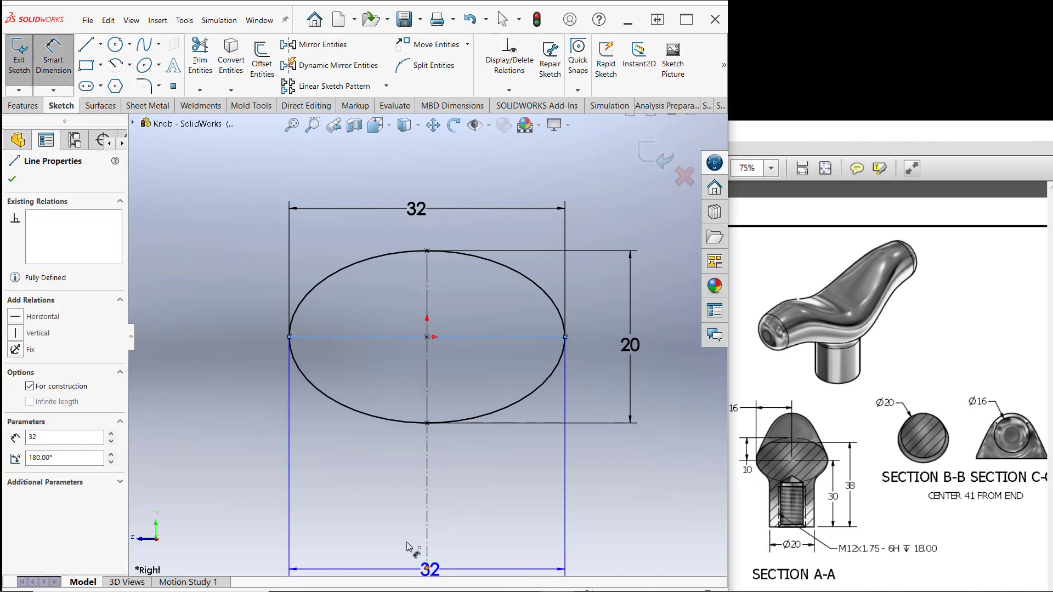
left_click(427, 567)
left_click(255, 480)
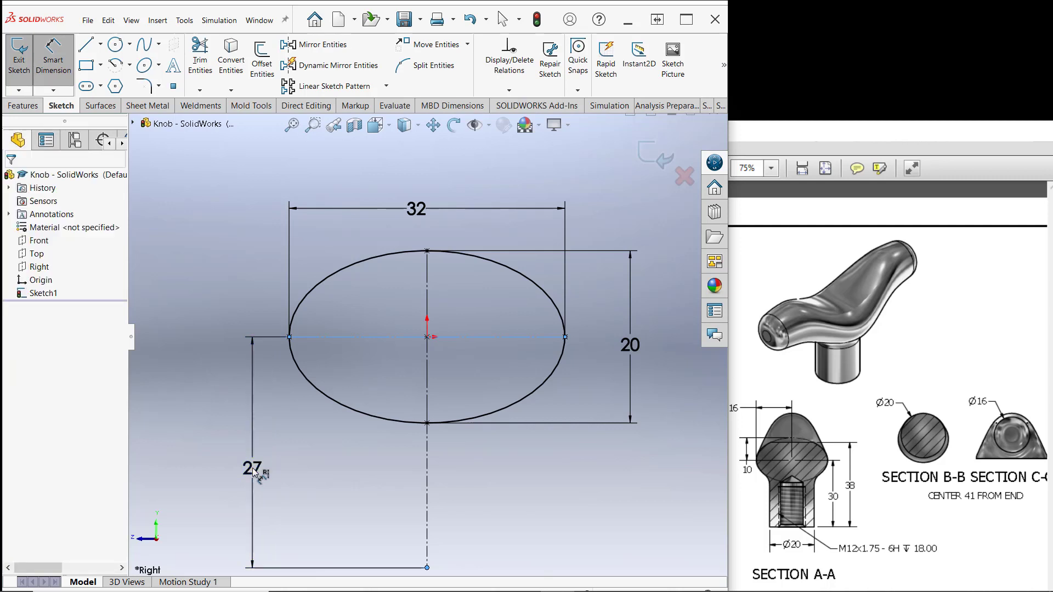
type("30")
key("Return")
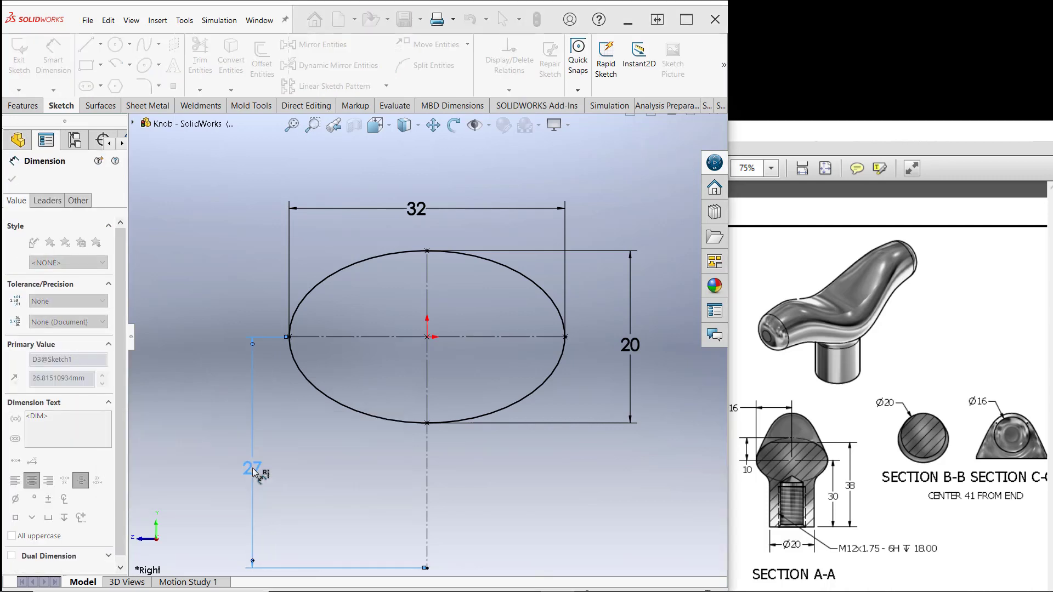
- Draw a horizontal line about 27 mm long across the upper part of the ellipse, with both ends on its curve
scroll(380, 360, "up", 2)
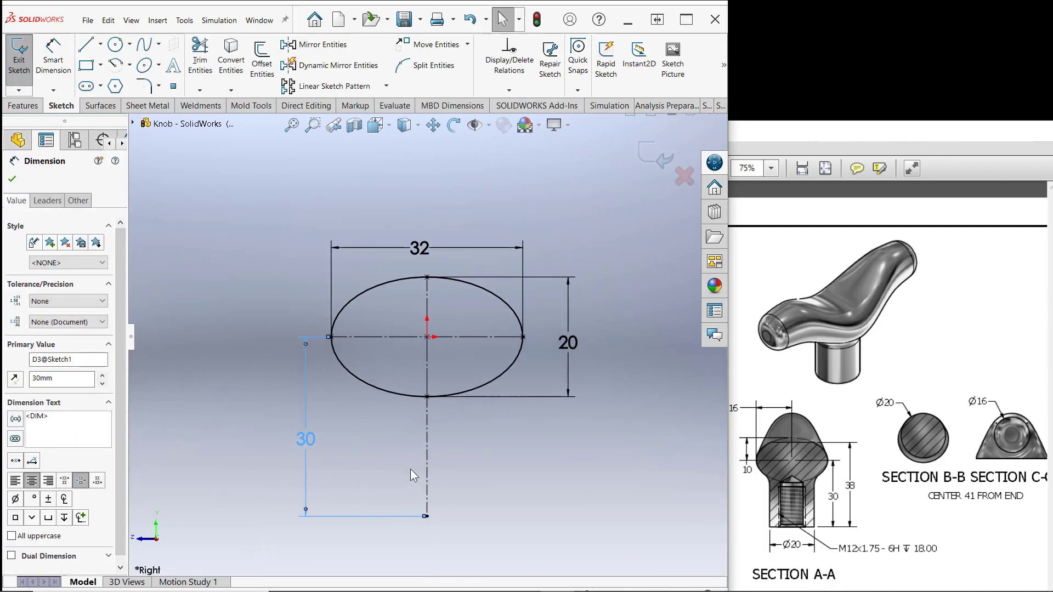
scroll(410, 469, "down", 2)
scroll(410, 469, "up", 1)
scroll(411, 469, "up", 1)
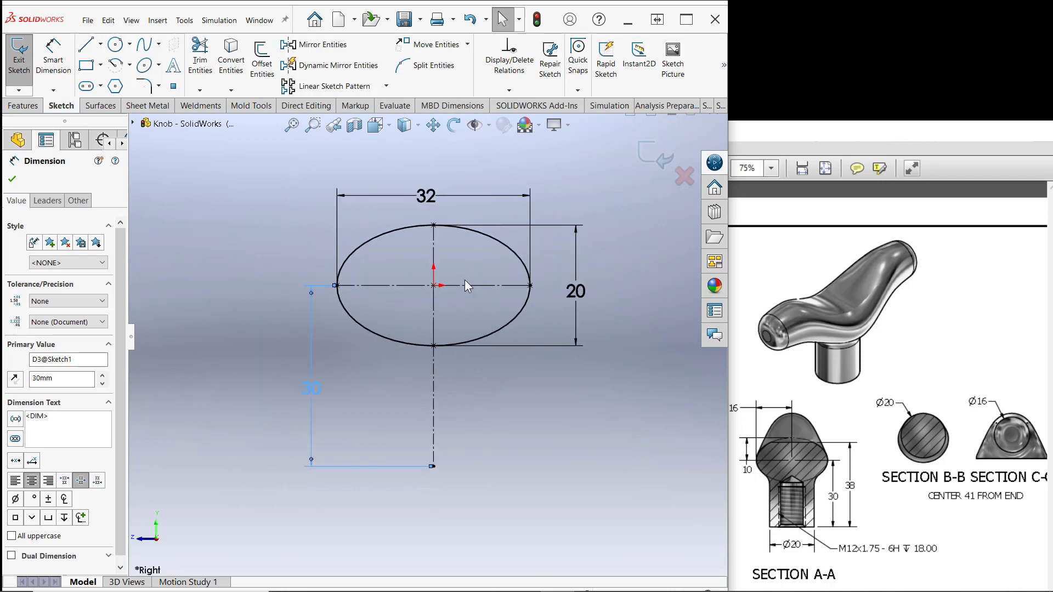
scroll(465, 279, "down", 1)
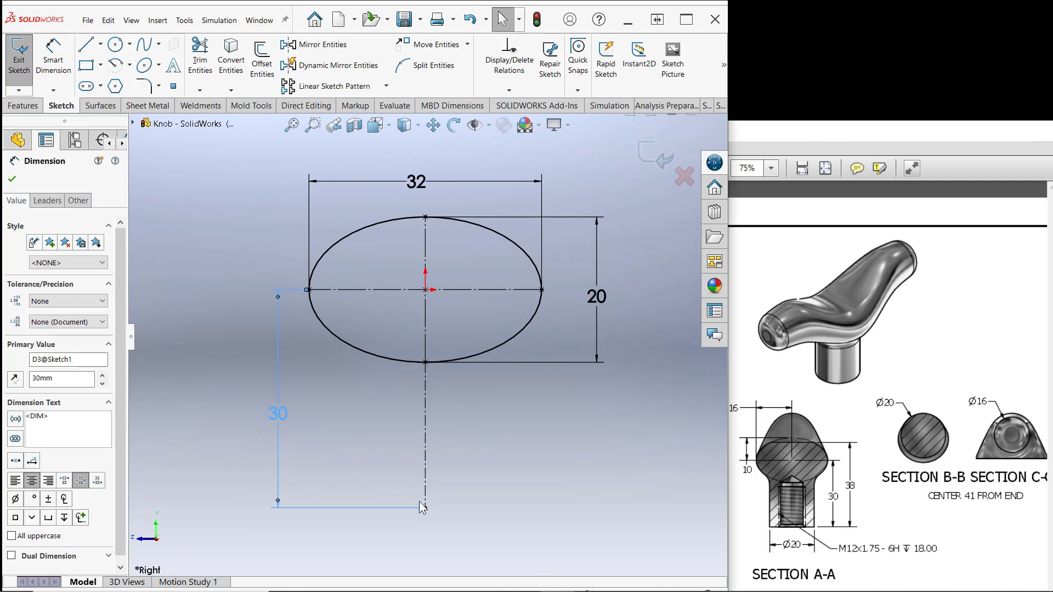
left_click(93, 46)
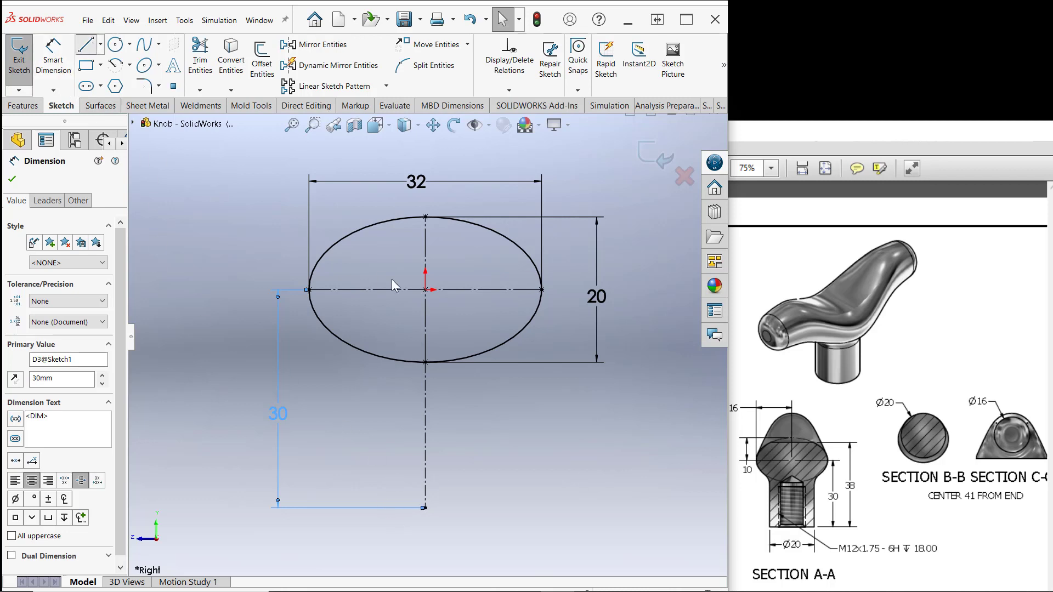
left_click(330, 249)
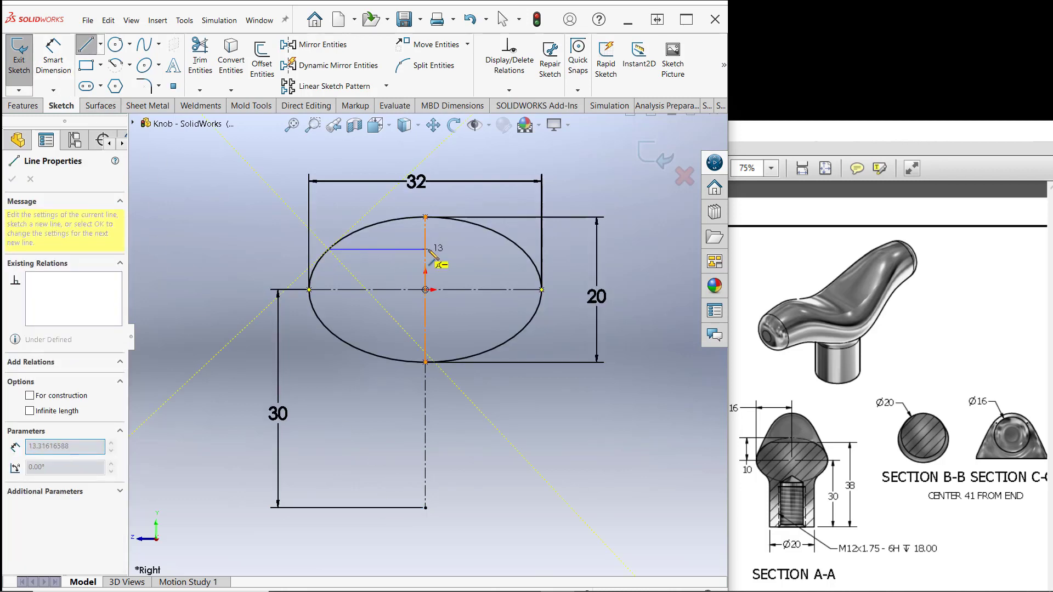
left_click(522, 249)
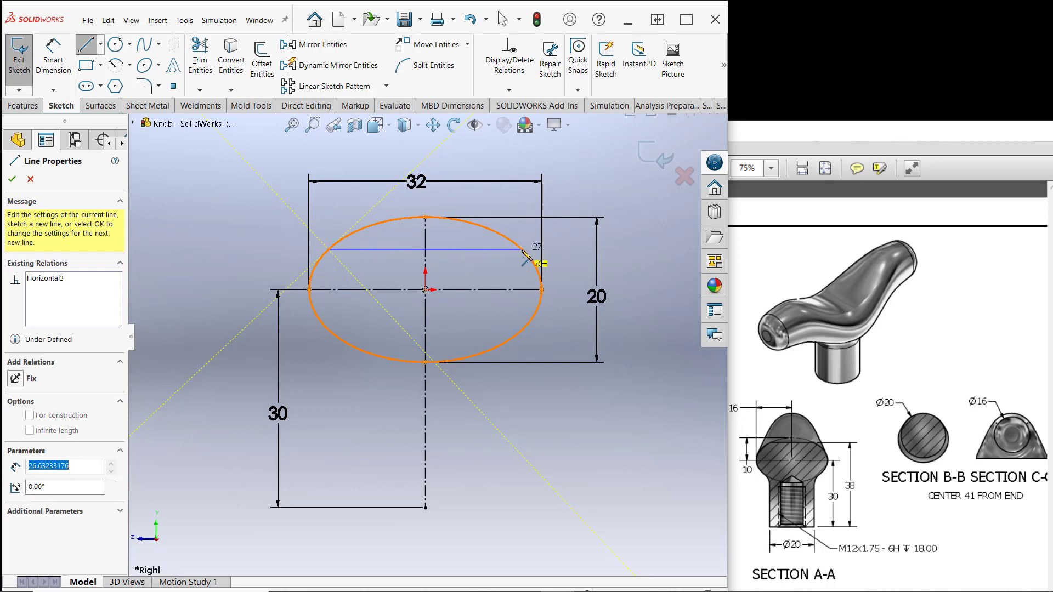
key("Escape")
- Dimension the horizontal line 38 mm above the lower end of the vertical centerline
left_click(61, 55)
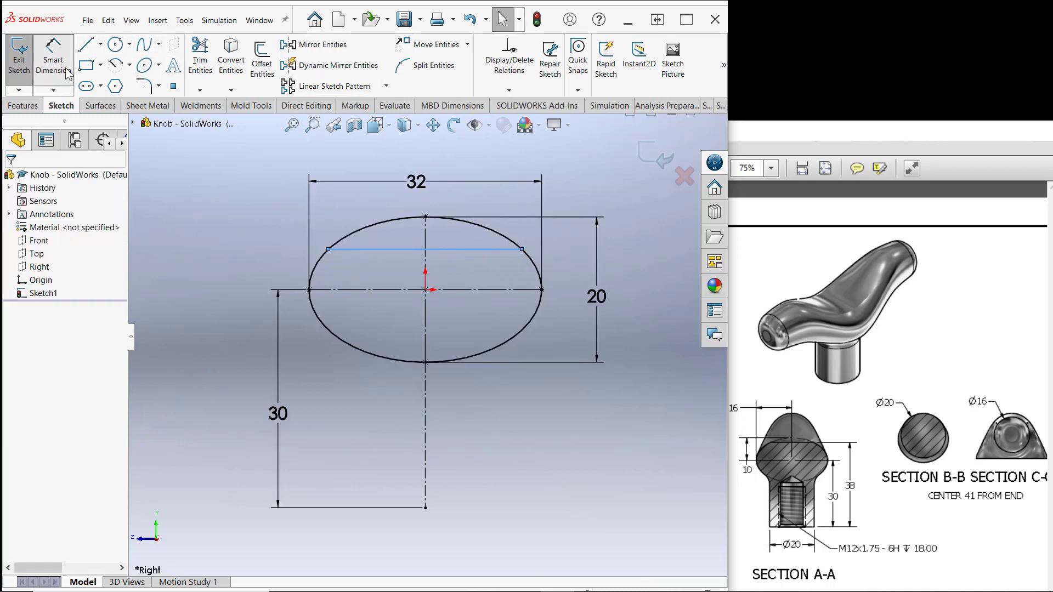
left_click(366, 250)
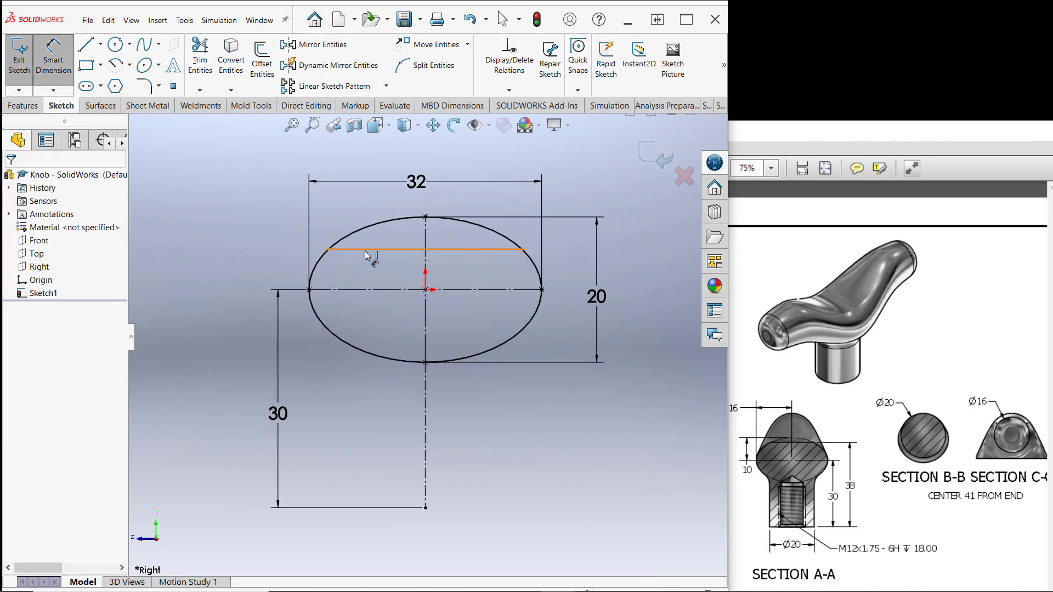
left_click(425, 508)
left_click(251, 355)
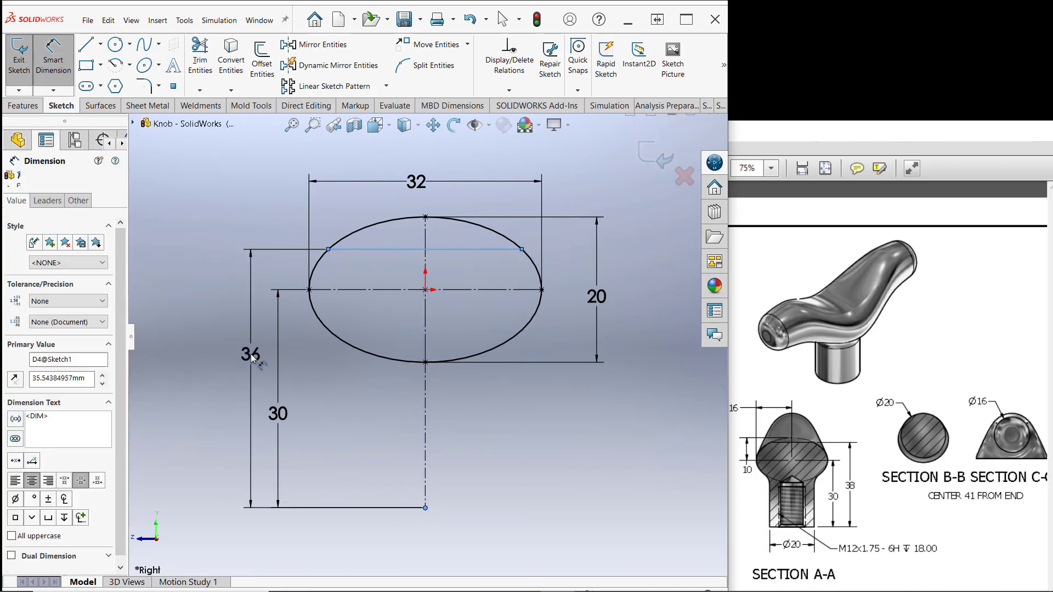
type("38")
key("Return")
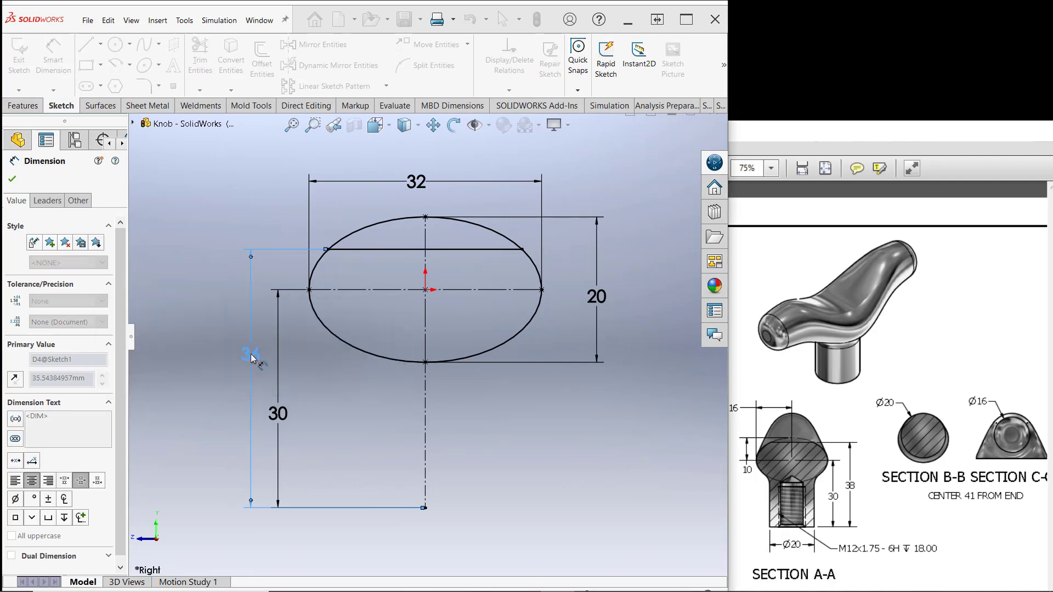
right_click(230, 136)
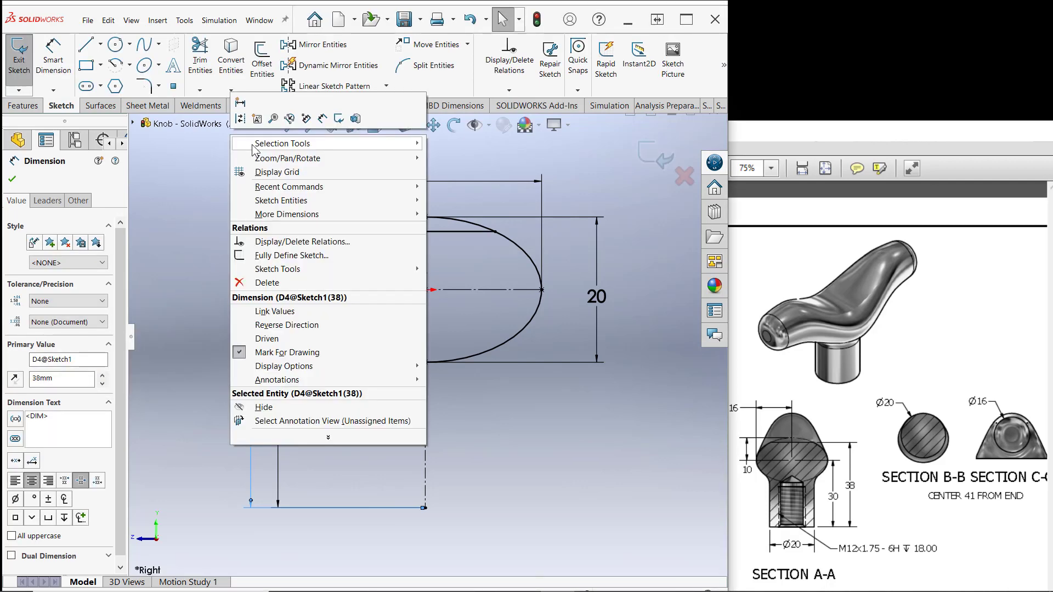
left_click(220, 174)
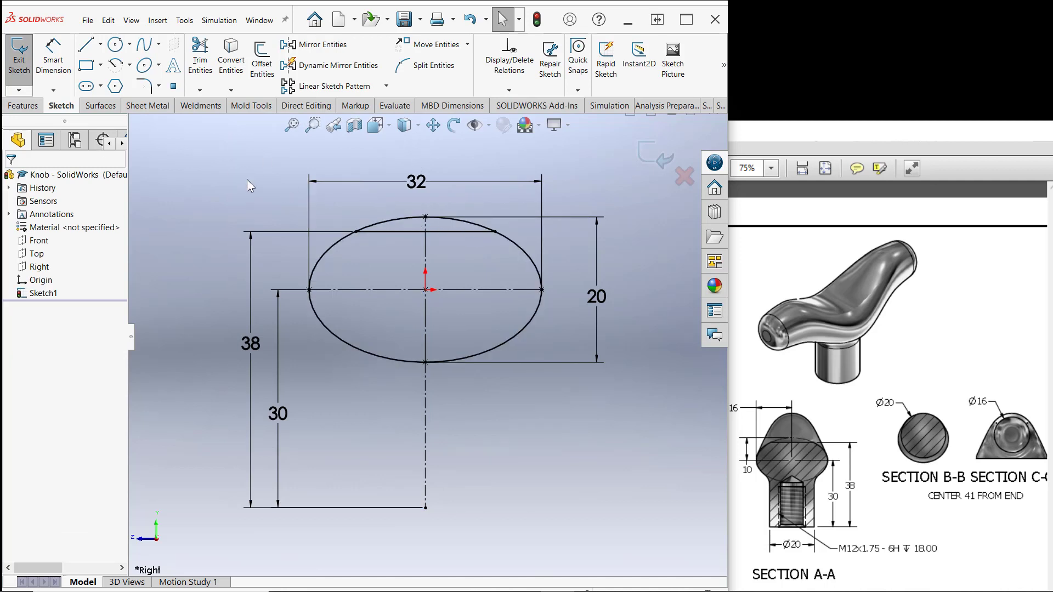
- Power trim the ellipse arc above the horizontal line and exit the sketch
left_click(200, 60)
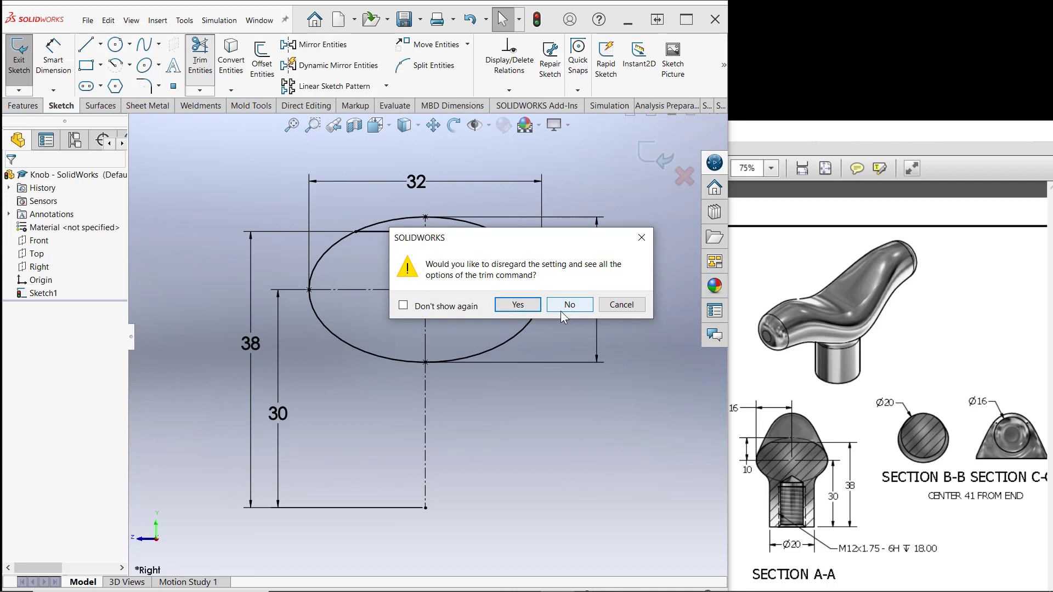
left_click(524, 307)
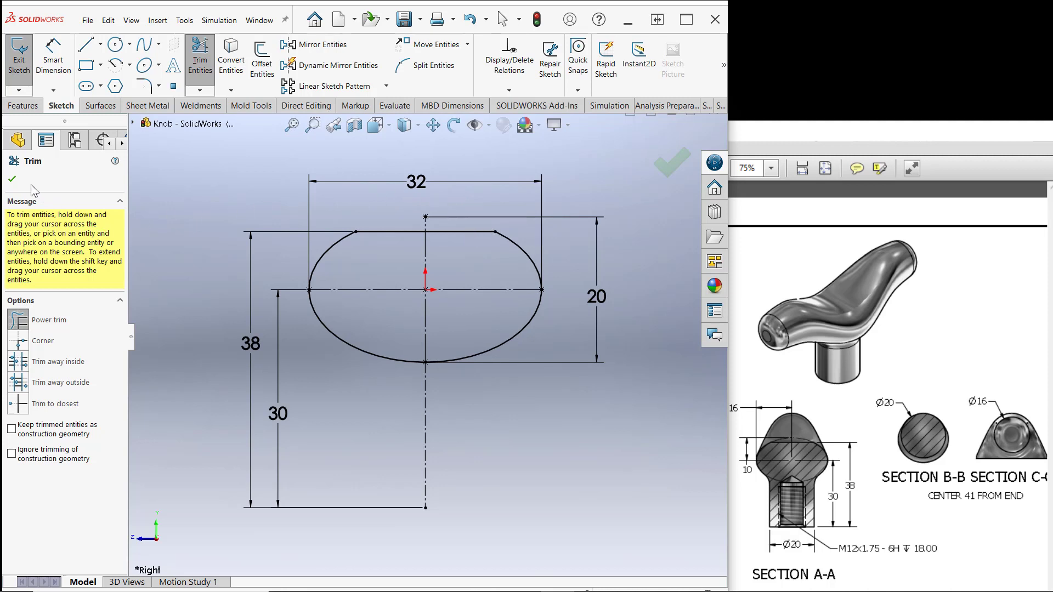
left_click(13, 179)
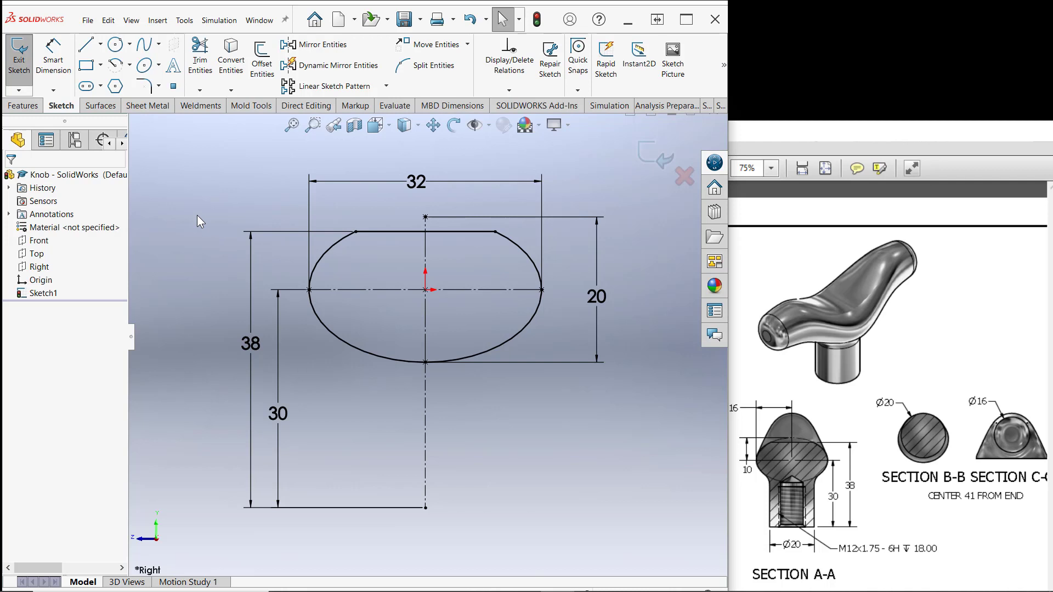
left_click(659, 164)
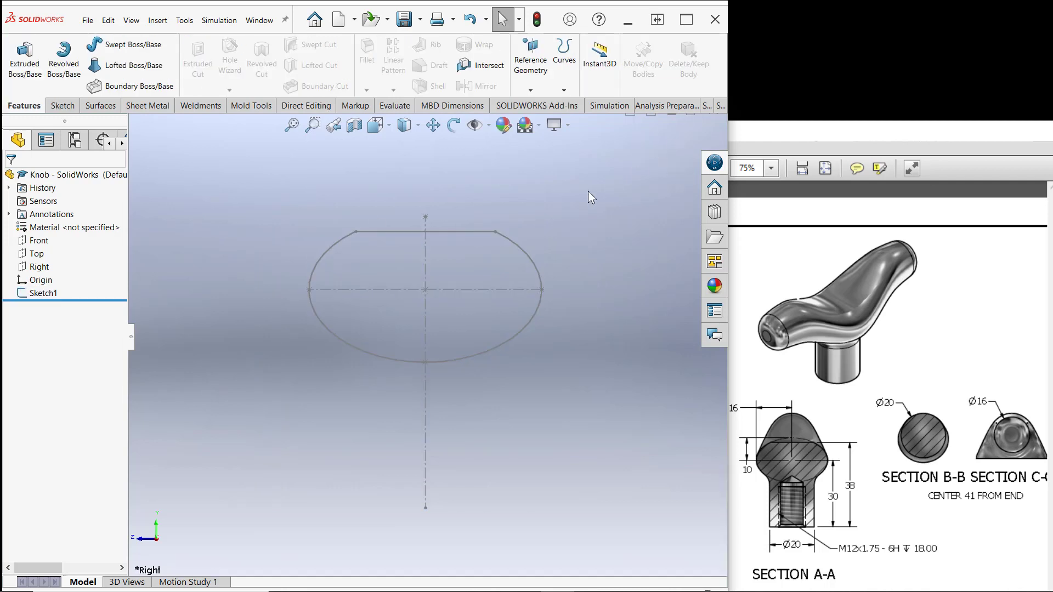
key("ctrl+7")
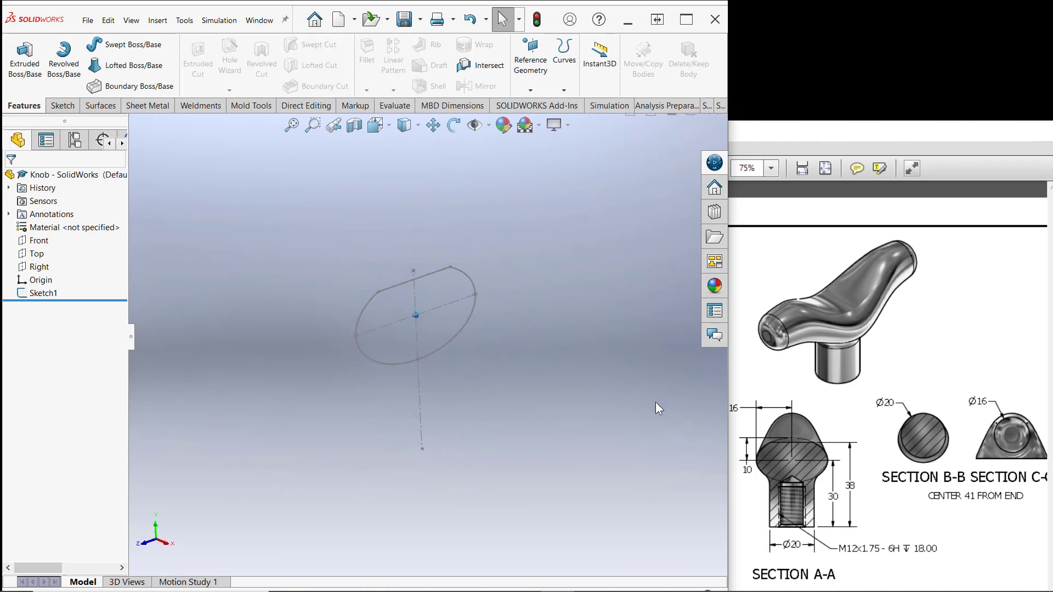
- Check the section distances in the PDF drawing and make the Right plane visible in the model
left_click(853, 447)
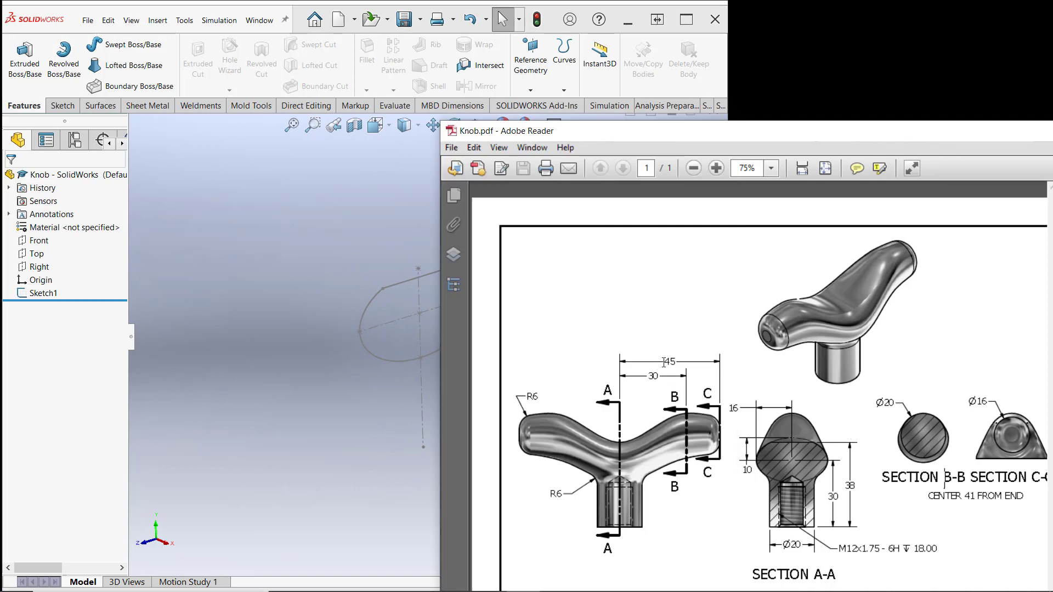
left_click(298, 354)
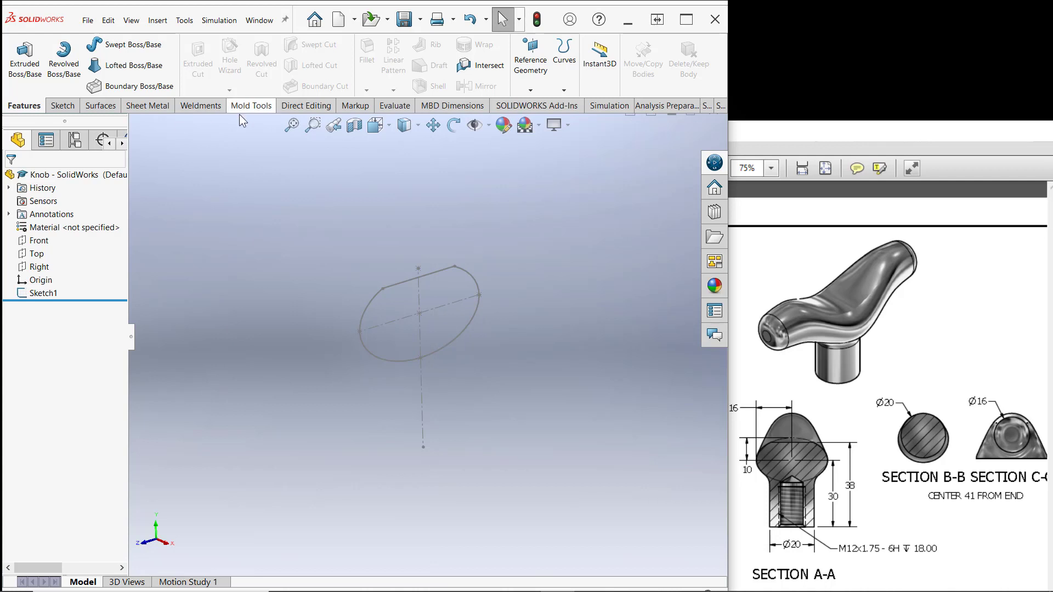
right_click(41, 267)
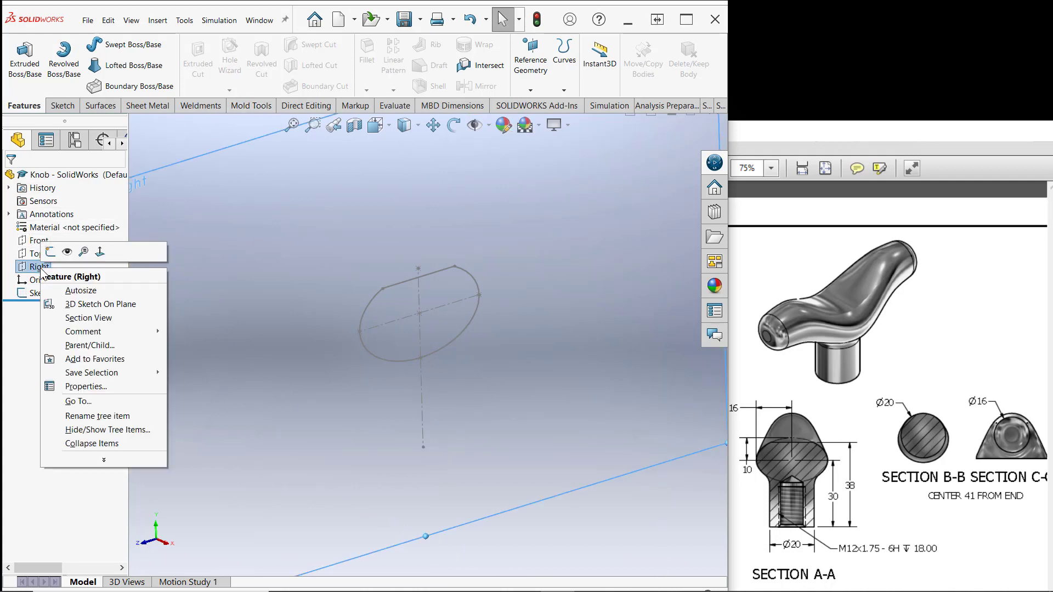
left_click(67, 253)
scroll(300, 278, "up", 4)
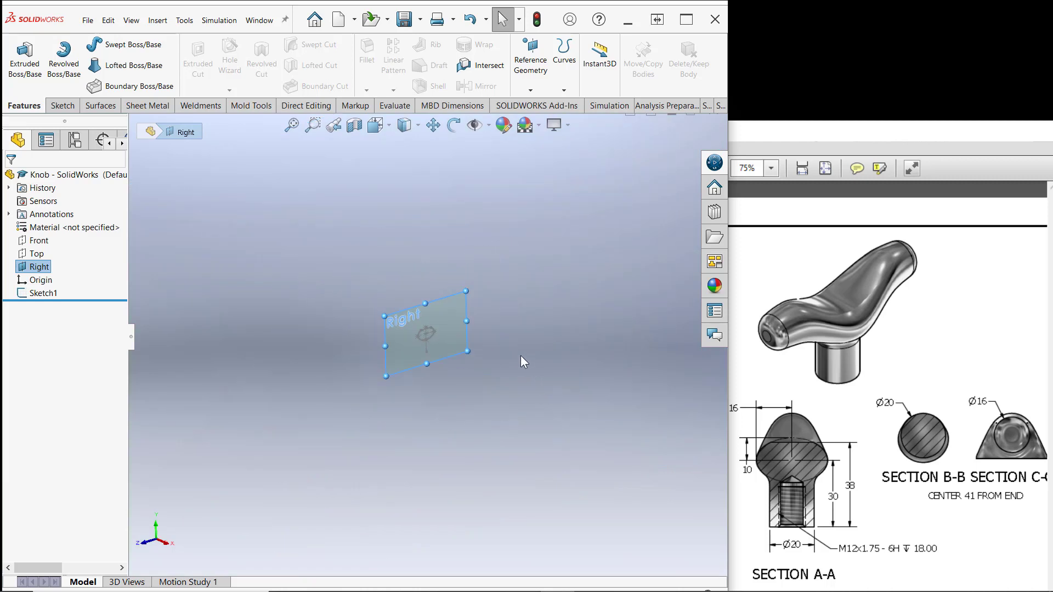
scroll(521, 355, "down", 5)
scroll(520, 354, "up", 3)
left_click(426, 418)
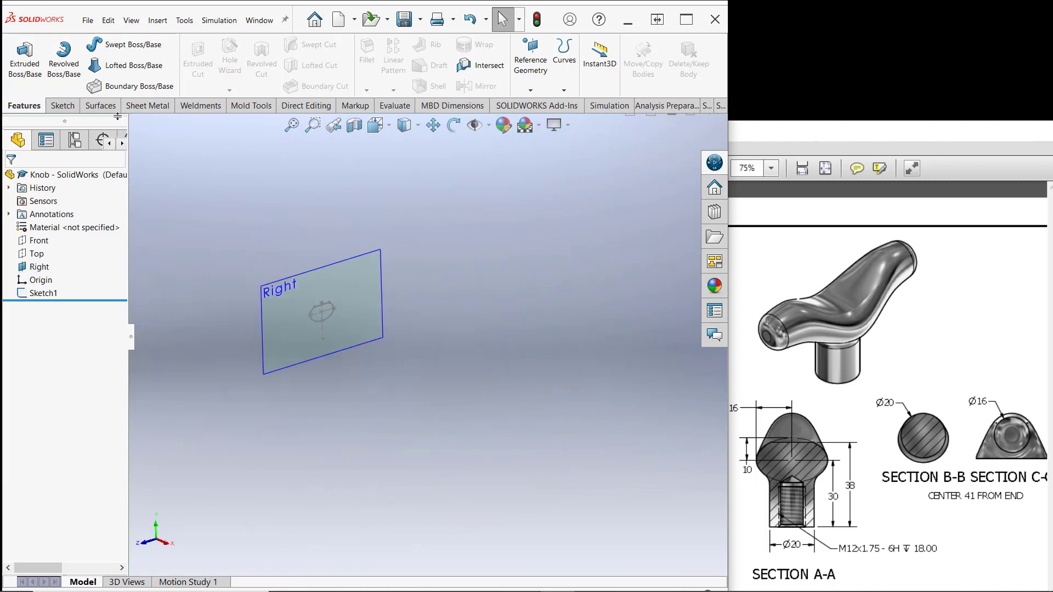
- Create a reference plane offset 30 mm from the Right plane
left_click(531, 92)
left_click(539, 103)
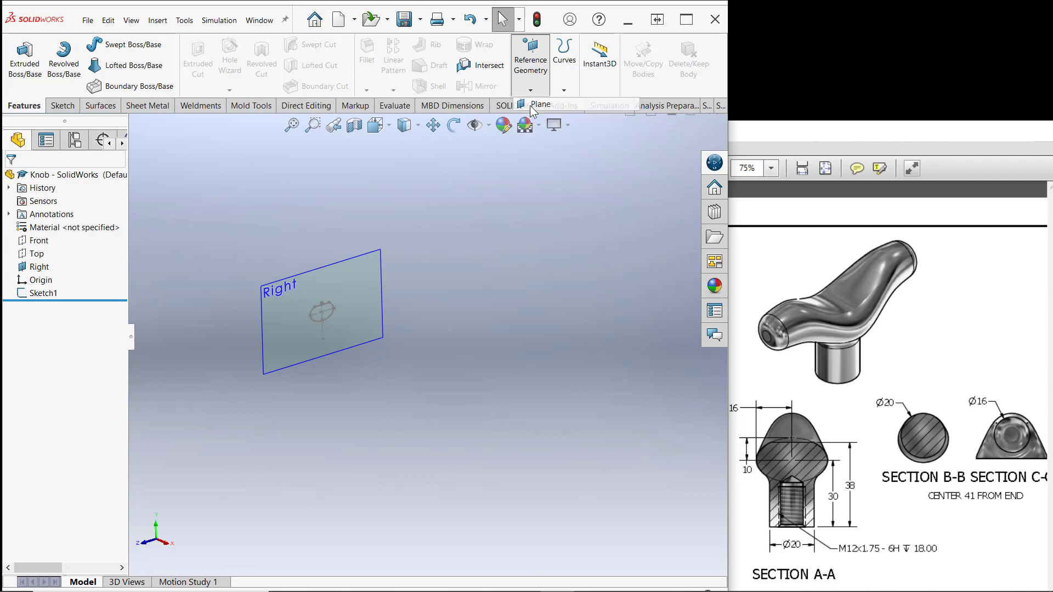
left_click(363, 257)
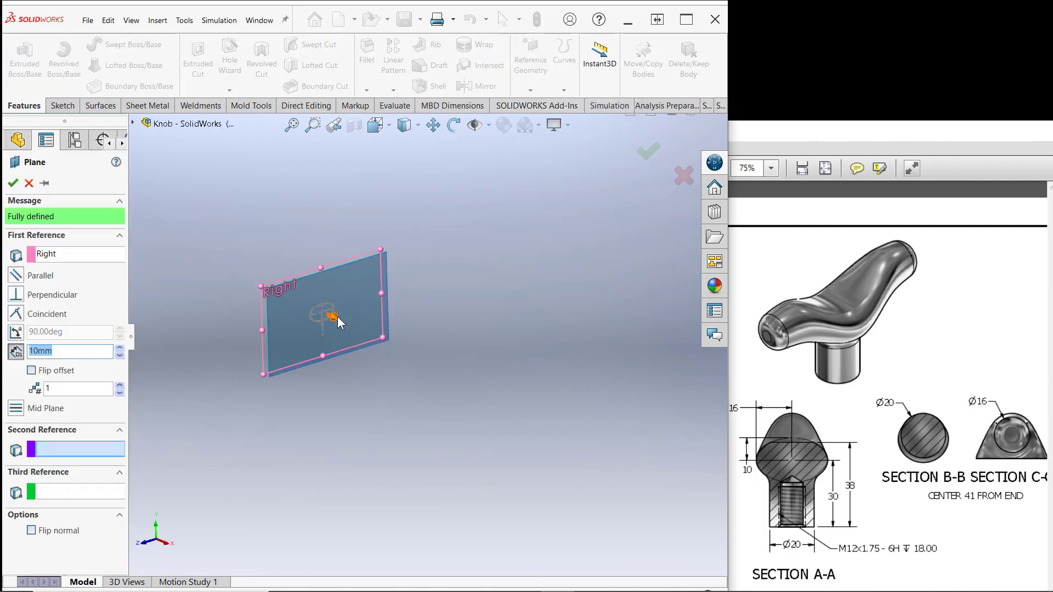
left_click(64, 352)
left_click_drag(64, 351, 29, 368)
type("30")
left_click(13, 183)
left_click(177, 226)
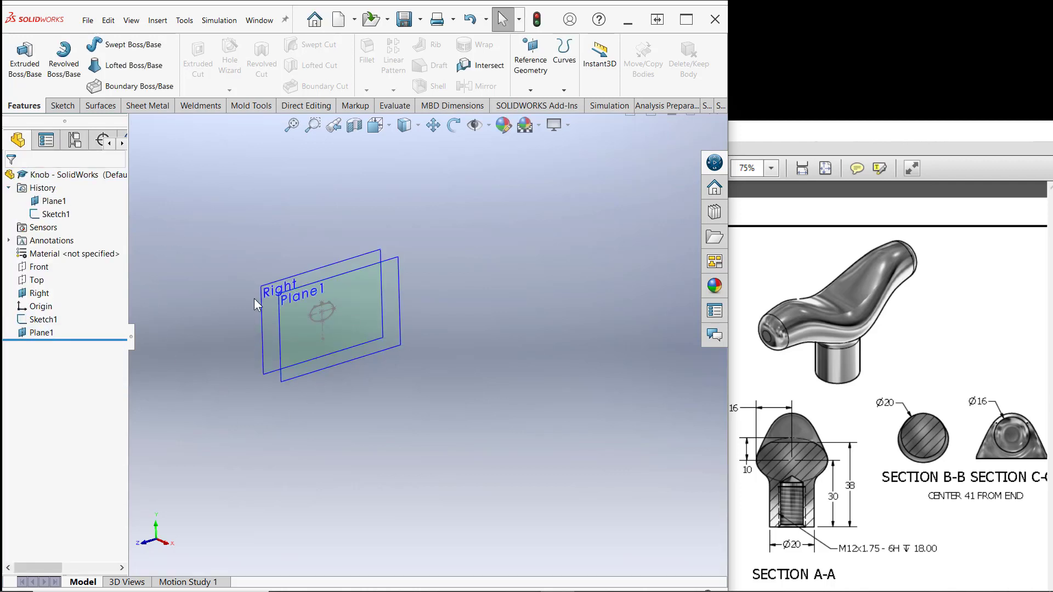
- Create a second reference plane offset 45 mm from the Right plane and check the distance against the PDF drawing
left_click(531, 54)
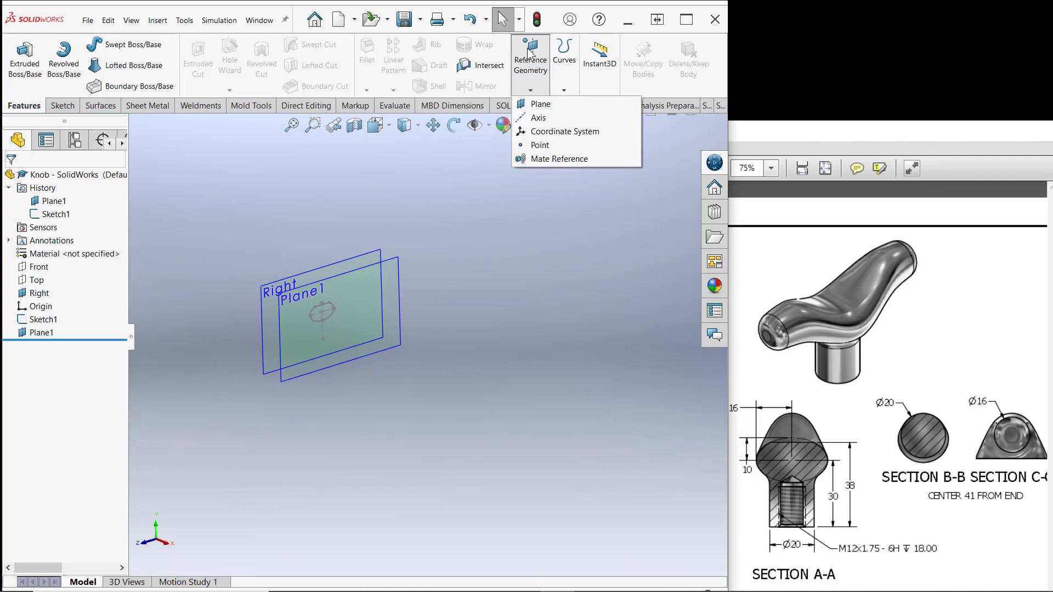
left_click(540, 104)
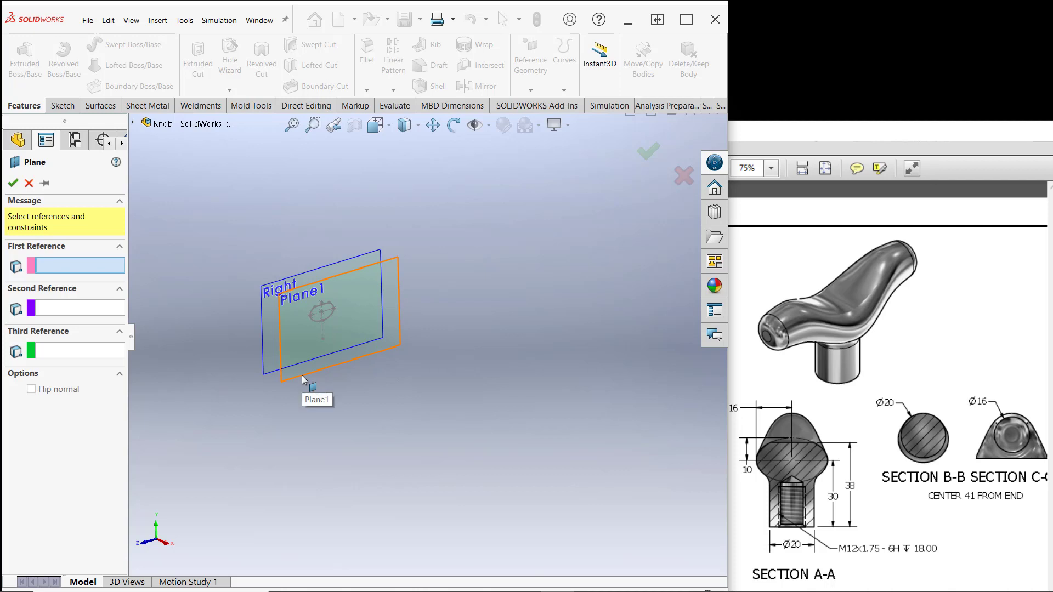
left_click(261, 373)
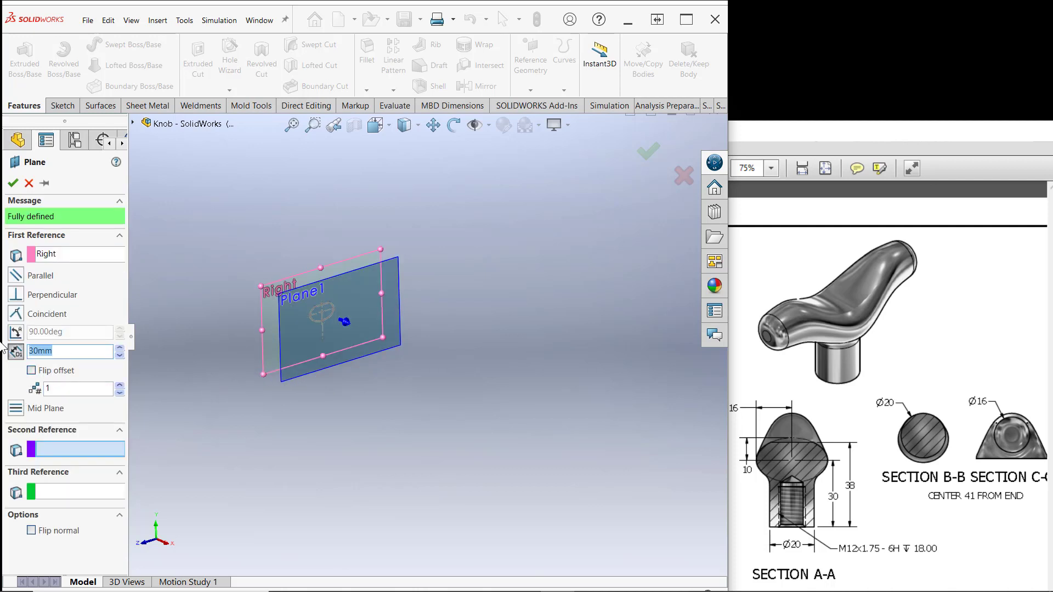
type("45")
left_click(13, 182)
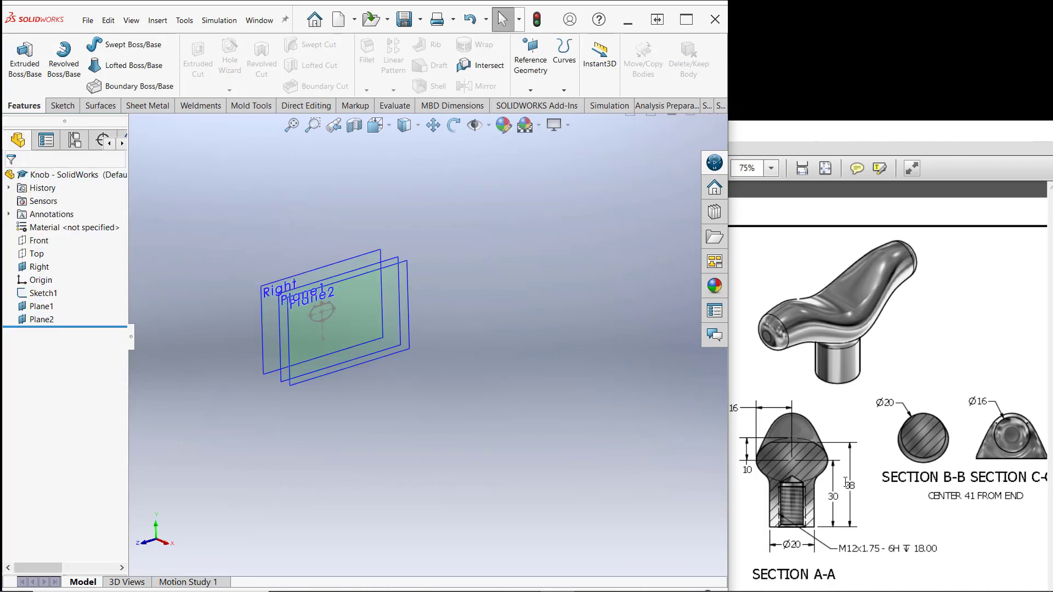
left_click(845, 483)
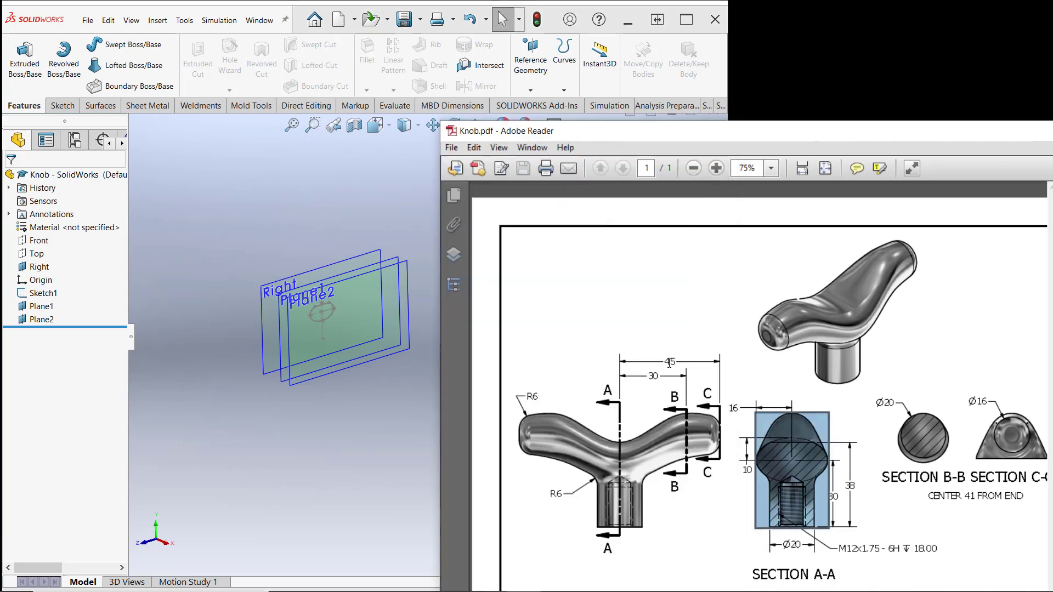
left_click(400, 393)
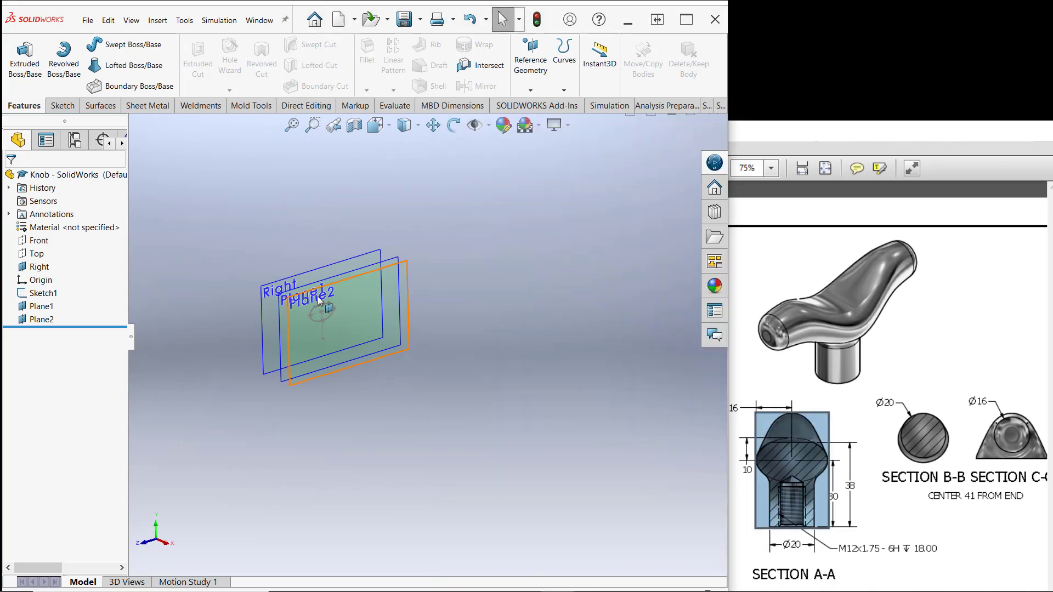
- Start a sketch on the 30 mm offset plane and convert the vertical construction line below the ellipse into it
scroll(400, 393, "down", 5)
scroll(476, 467, "up", 3)
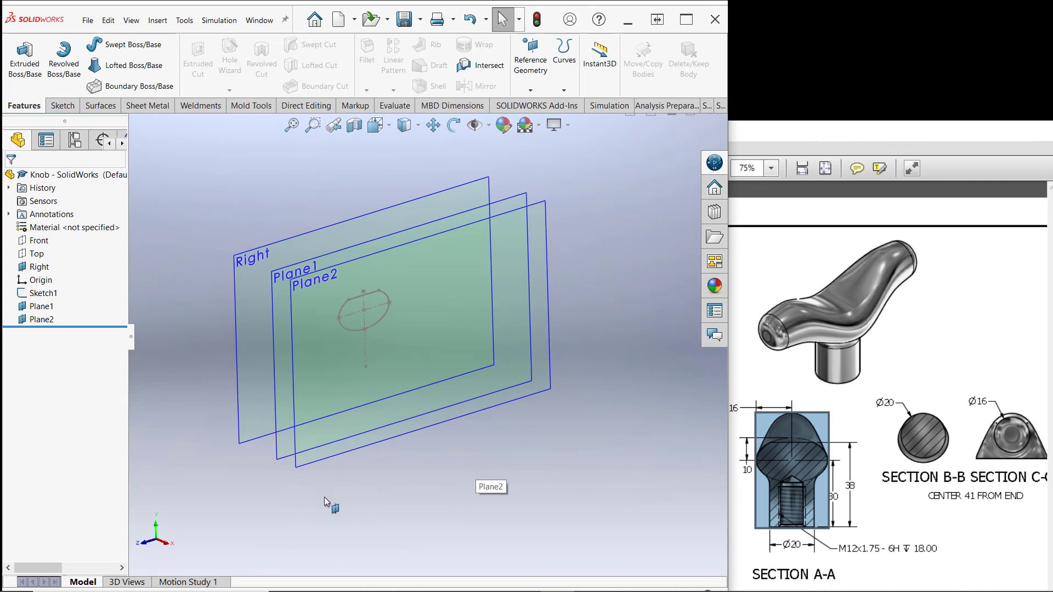
right_click(276, 455)
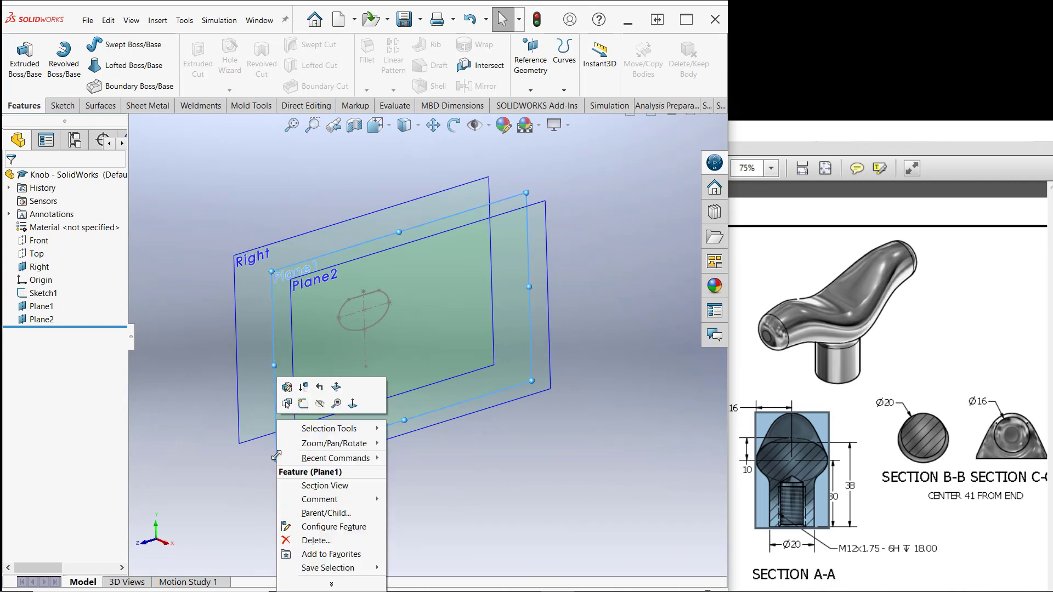
left_click(303, 404)
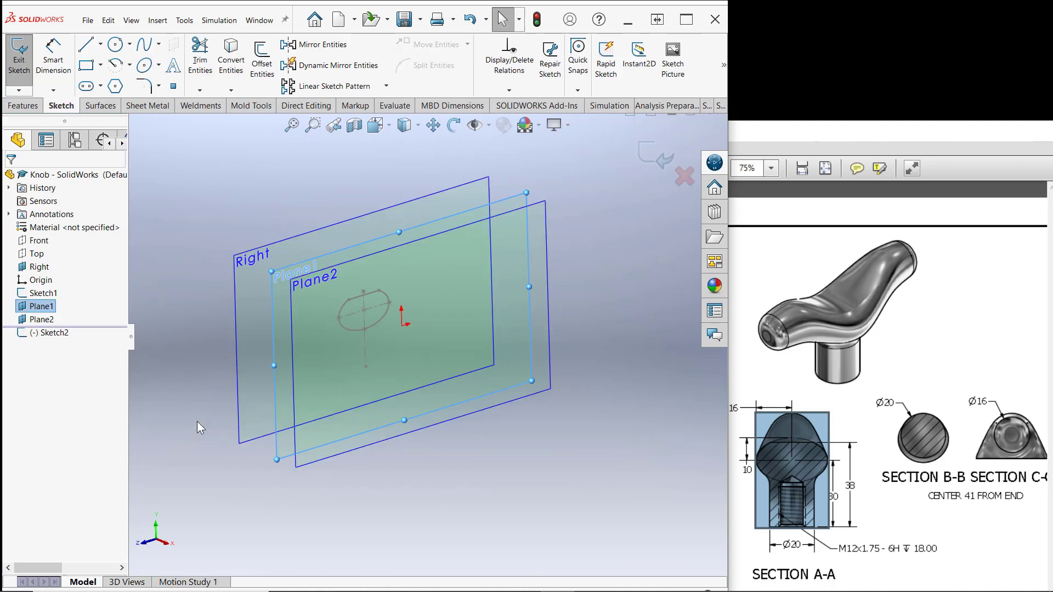
left_click(231, 58)
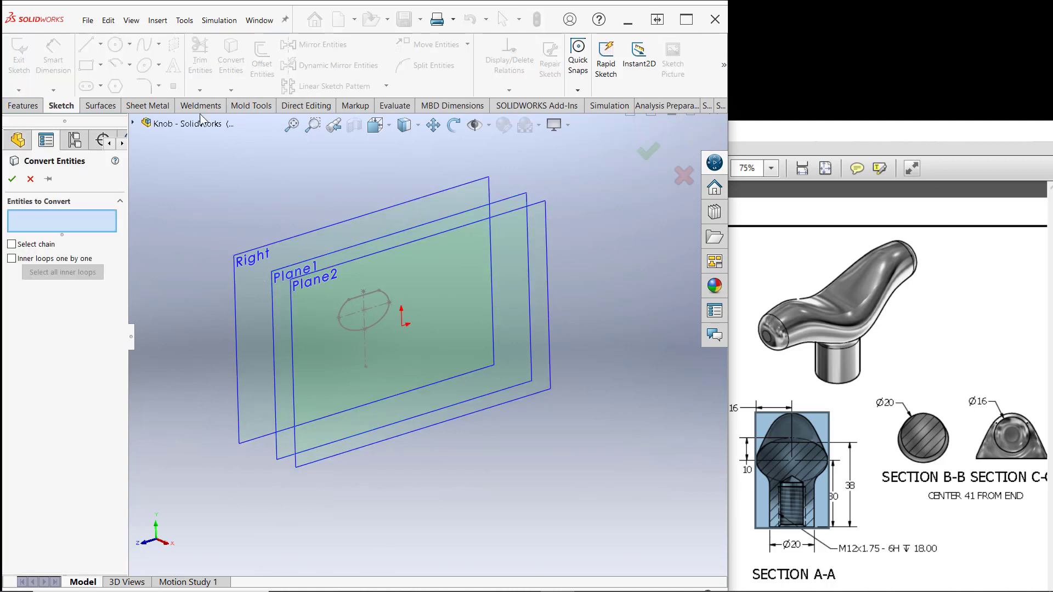
left_click(364, 351)
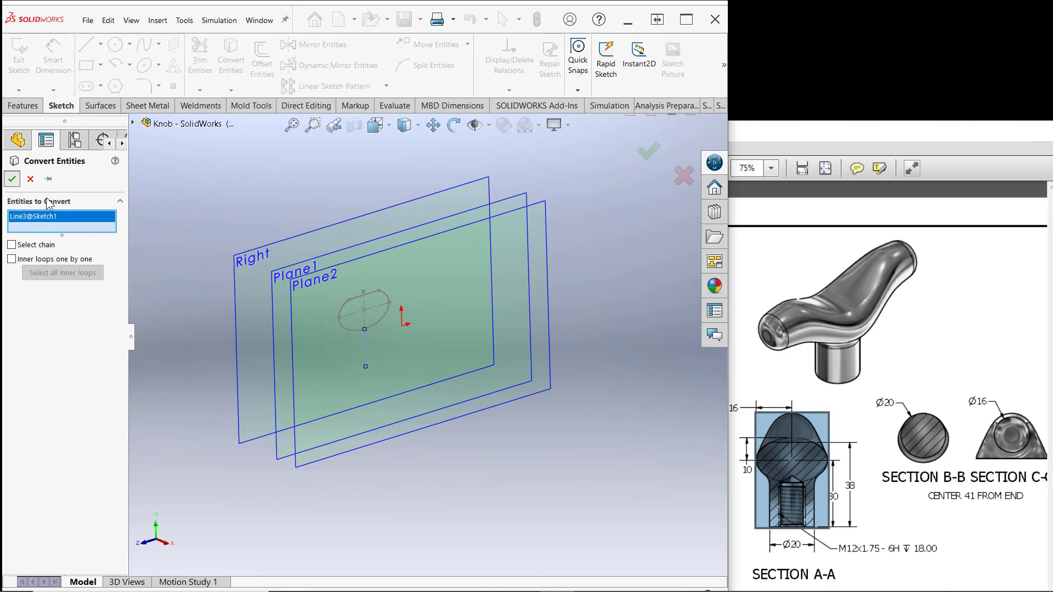
left_click(13, 179)
- Change the converted vertical line to construction geometry
scroll(411, 484, "down", 3)
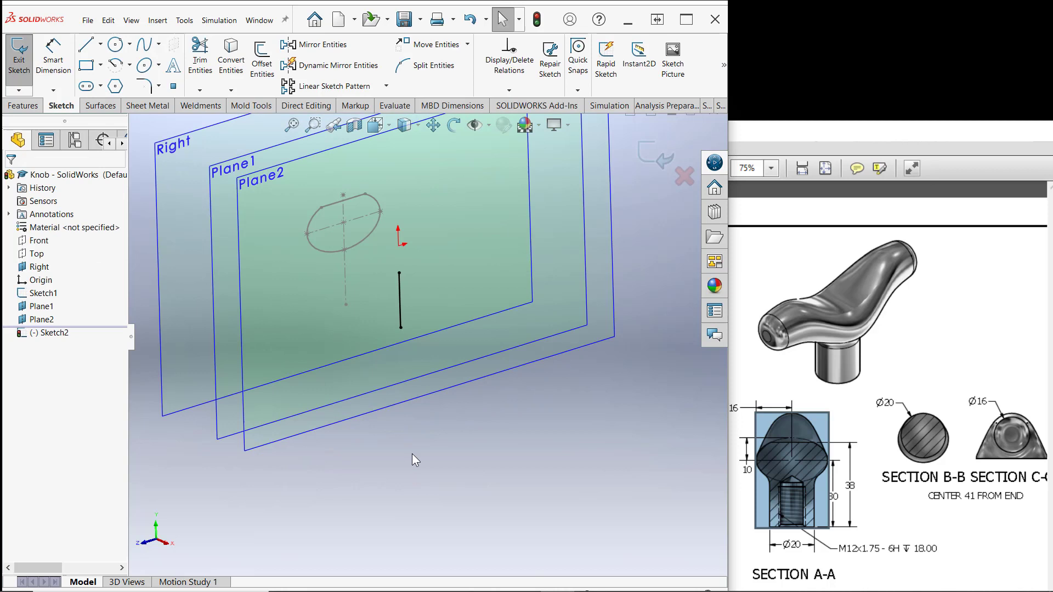
left_click(401, 313)
right_click(401, 312)
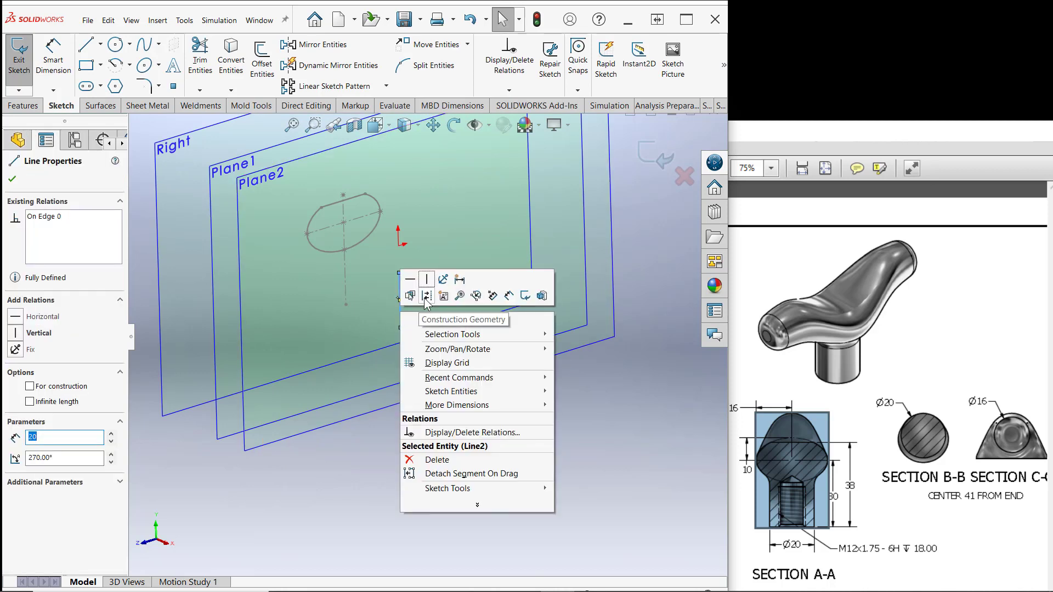
left_click(426, 297)
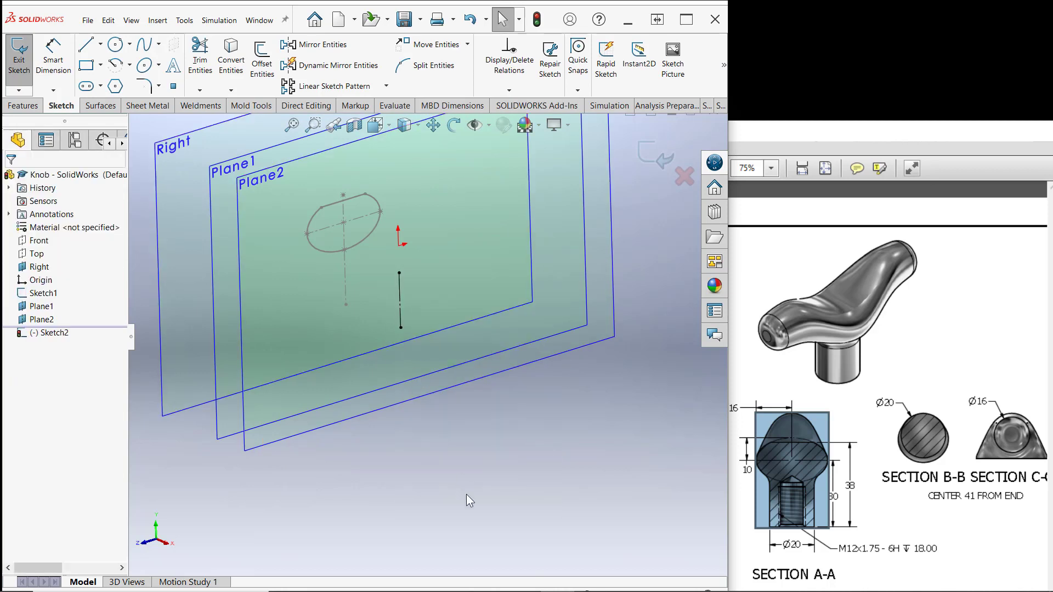
- Sketch a circle of about 11.6 mm radius with its centre on the vertical construction line
left_click(115, 45)
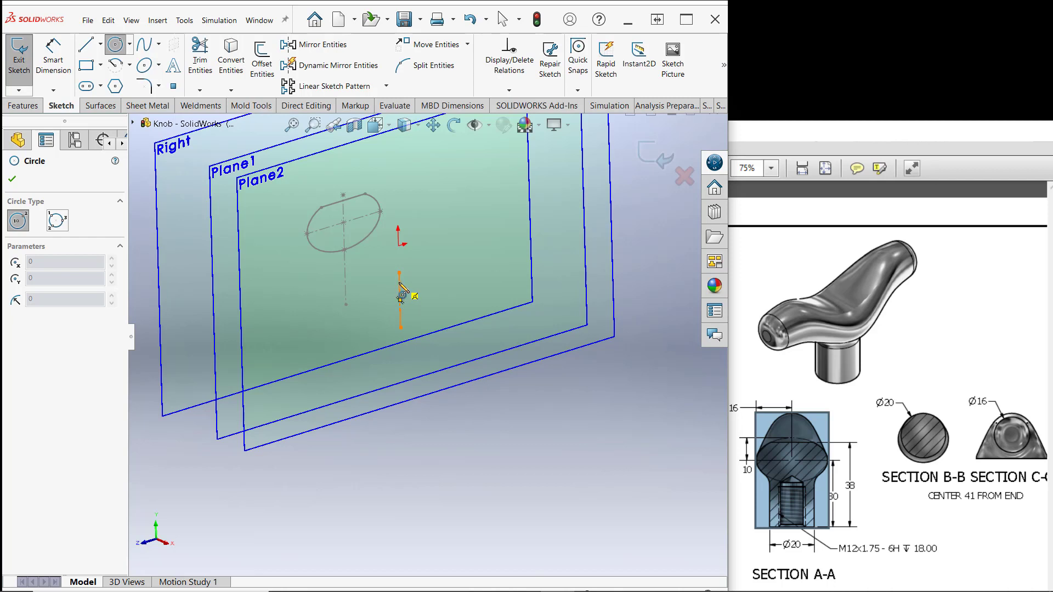
left_click(399, 282)
left_click(382, 316)
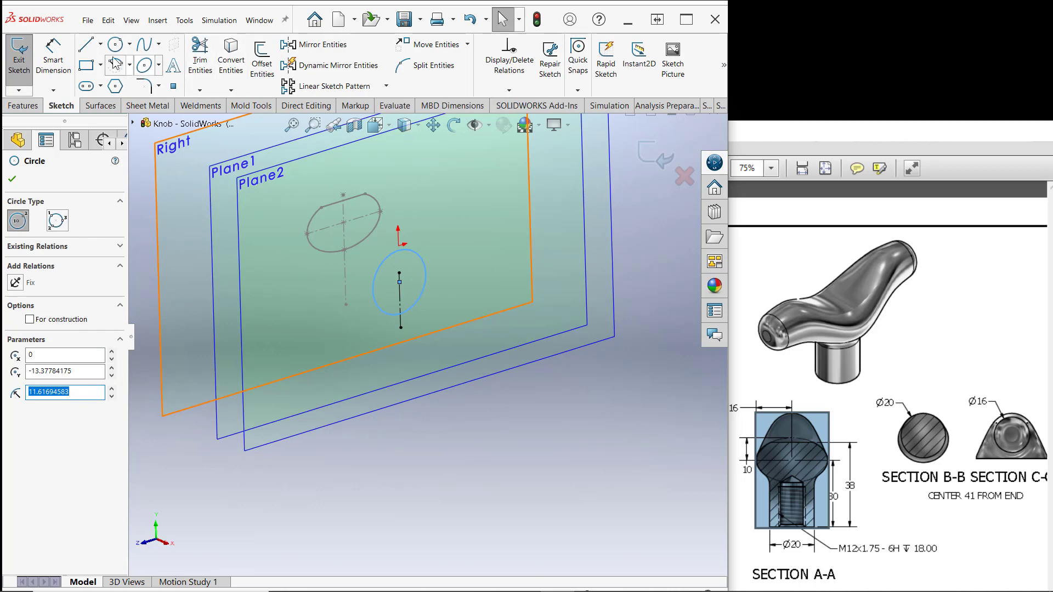
- Check the centre distance in the PDF drawing and dimension the circle's centre 41 mm from the construction line's lower end
left_click(53, 61)
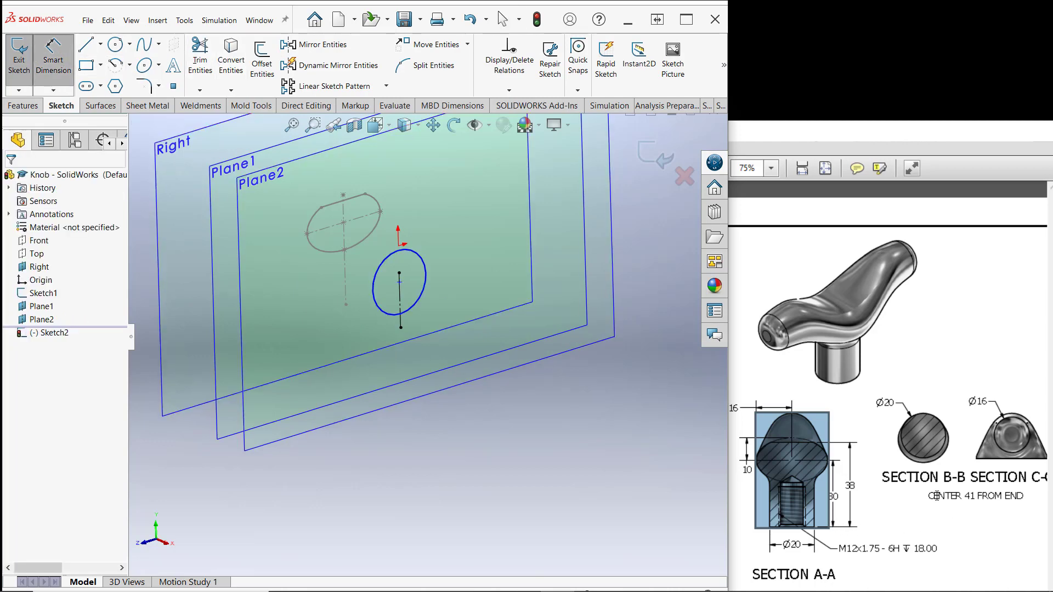
left_click_drag(942, 499, 981, 503)
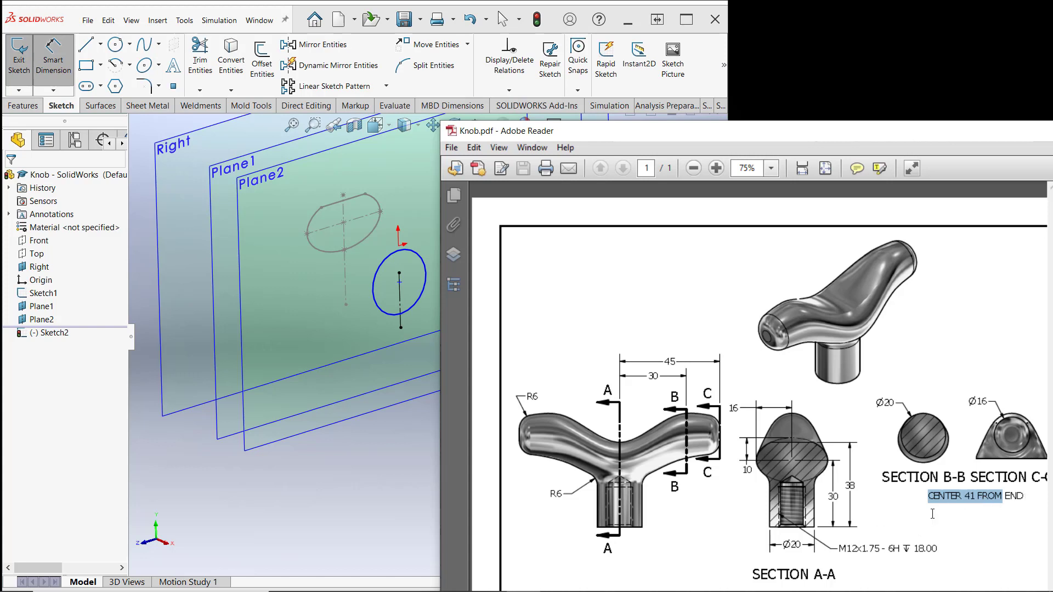
left_click(408, 422)
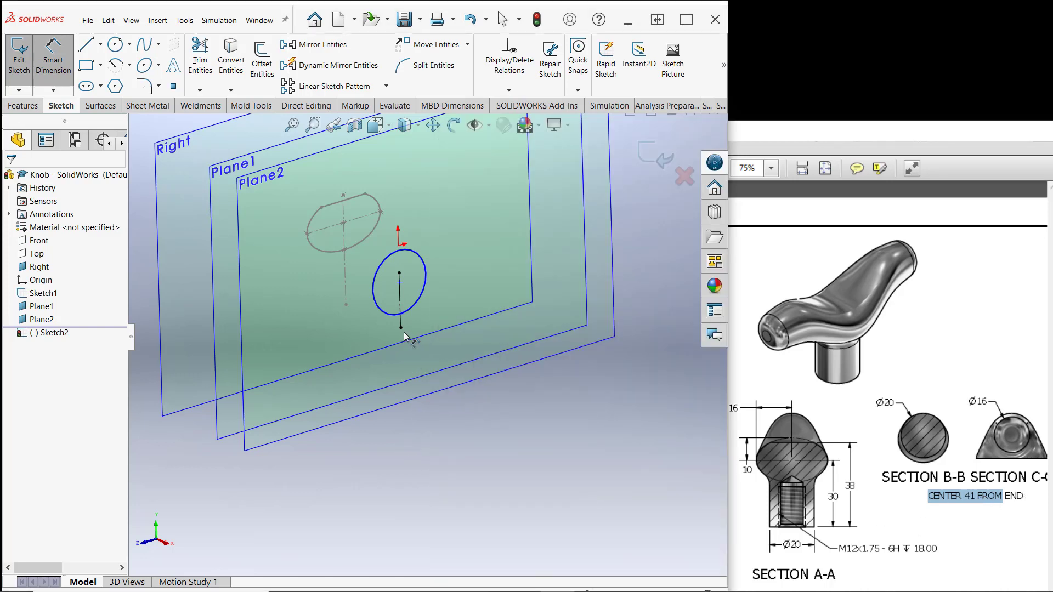
left_click(401, 328)
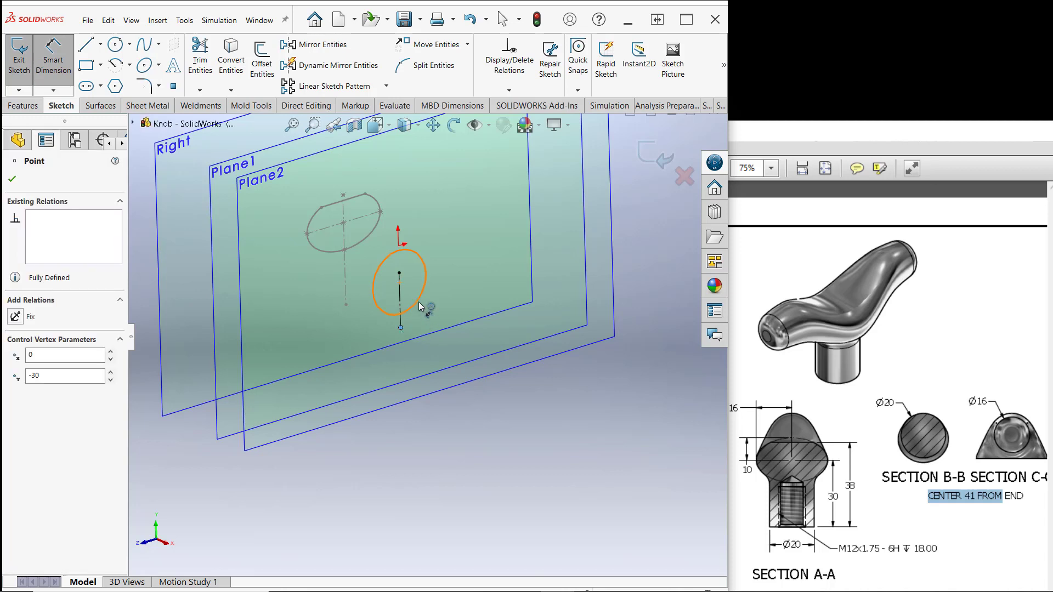
left_click(420, 306)
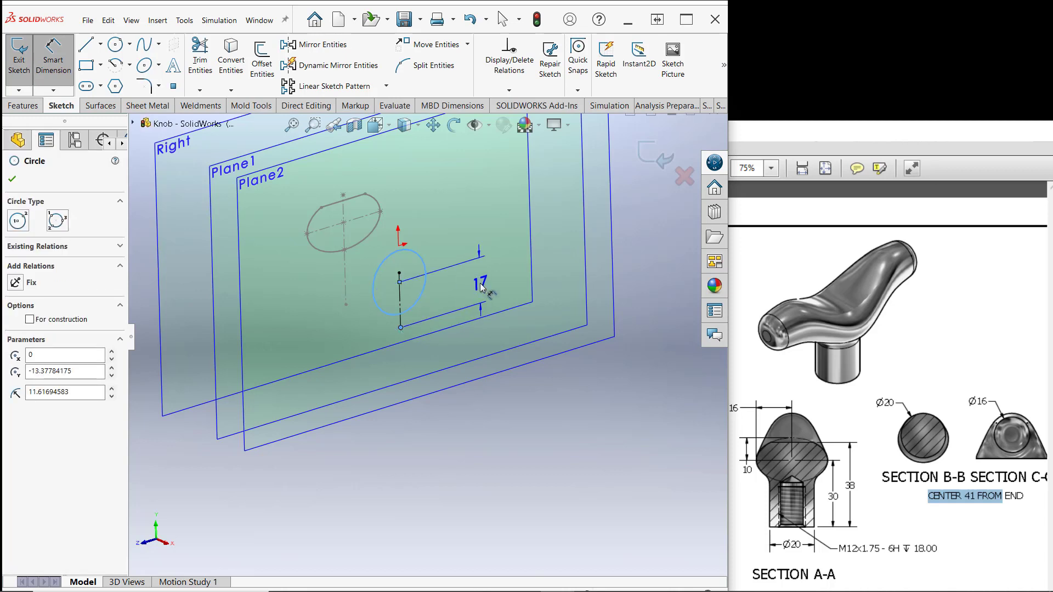
left_click(480, 283)
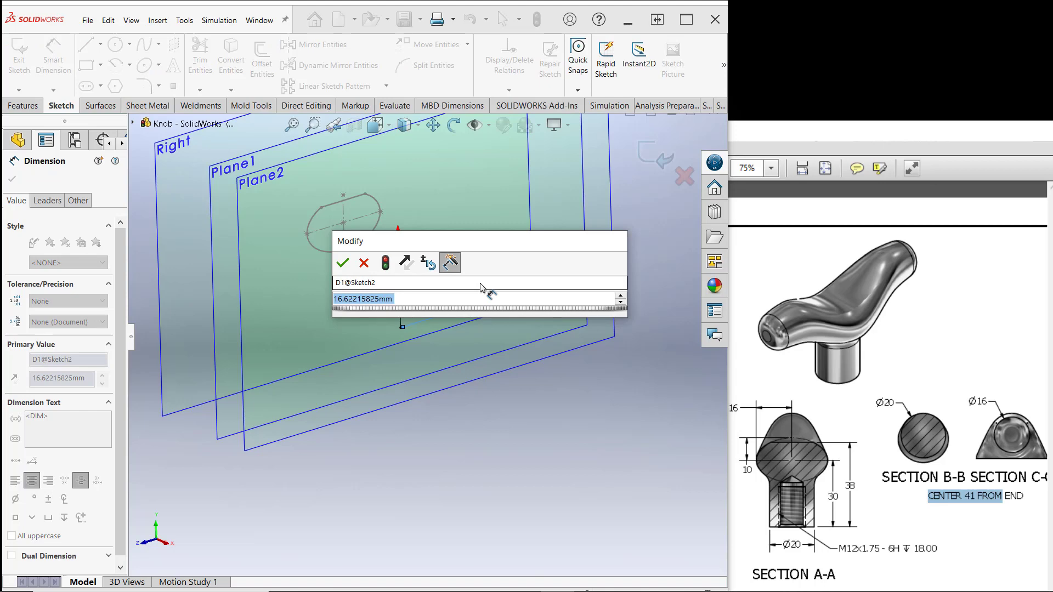
type("41")
key("Return")
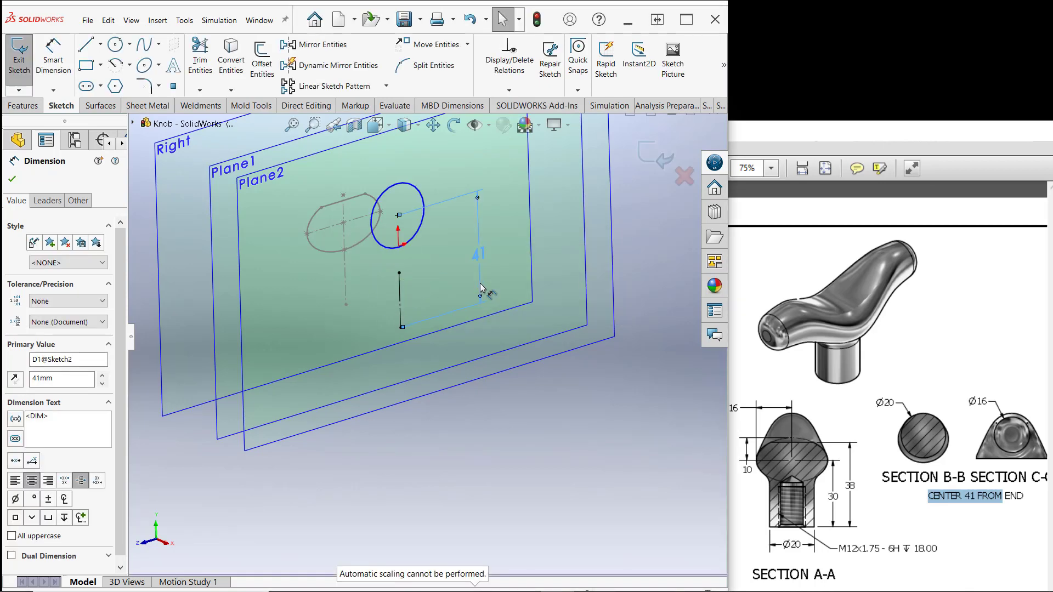
- Dimension the circle's diameter to 20 mm and exit the sketch
left_click(410, 185)
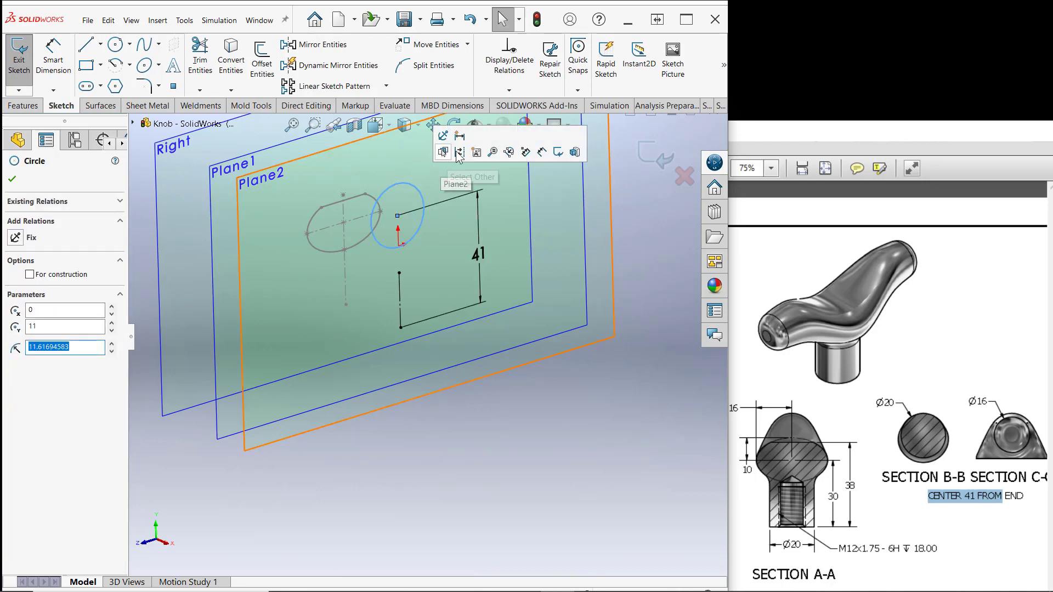
left_click(460, 141)
left_click(439, 170)
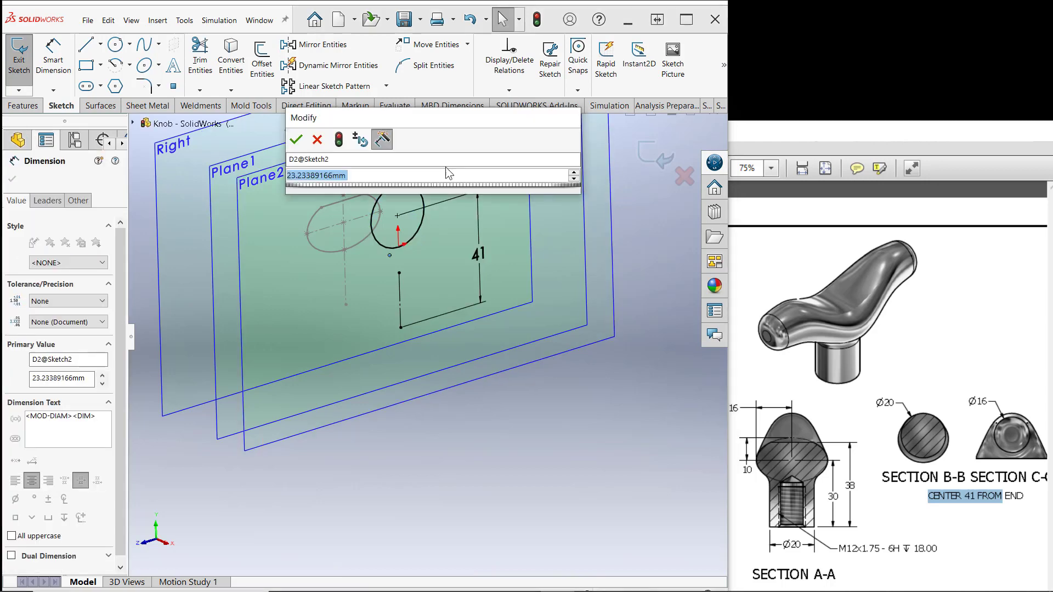
type("20")
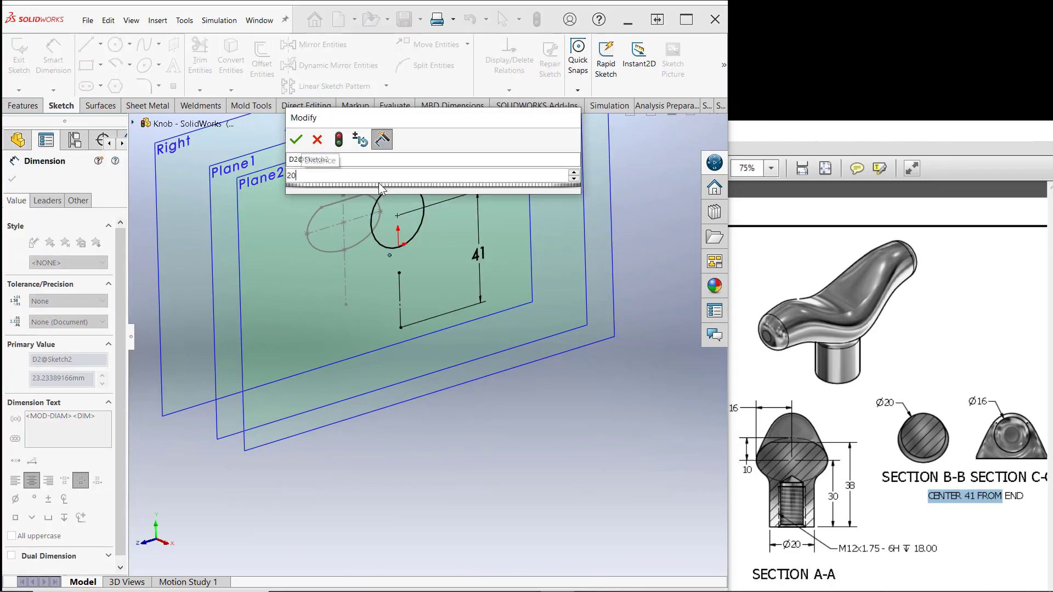
key("Return")
left_click(476, 481)
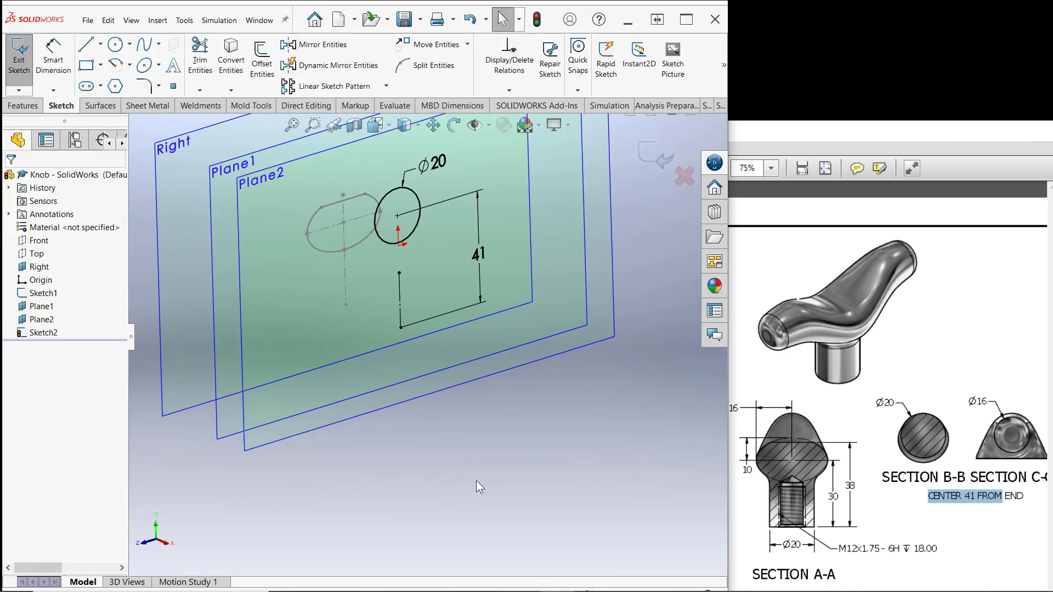
scroll(428, 510, "up", 2)
scroll(466, 288, "down", 2)
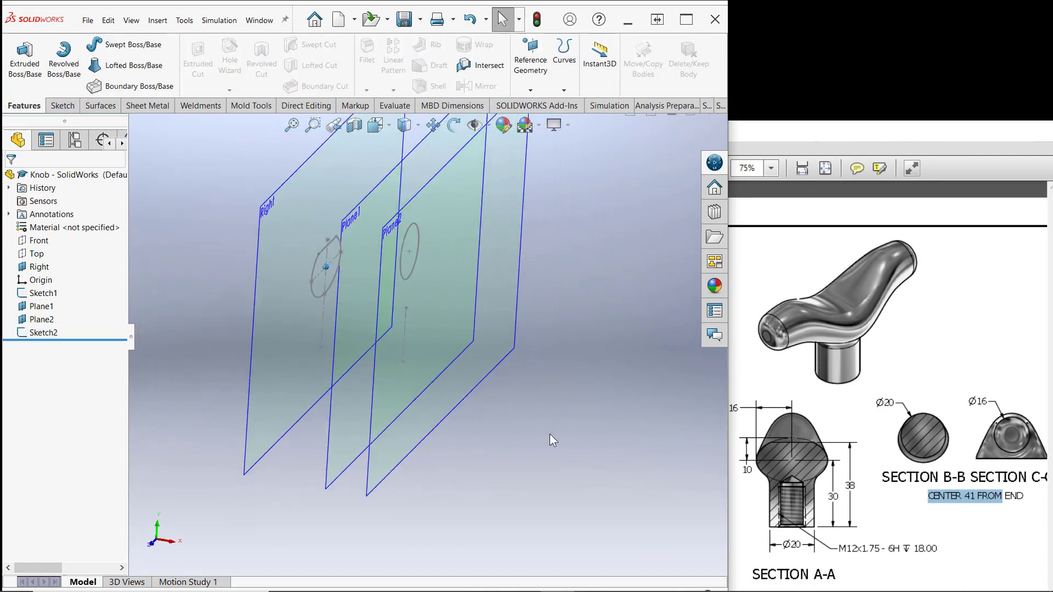
- Start a sketch on the 45 mm offset plane and convert the centre point of the 20 mm circle into it
middle_click_drag(550, 434, 403, 456)
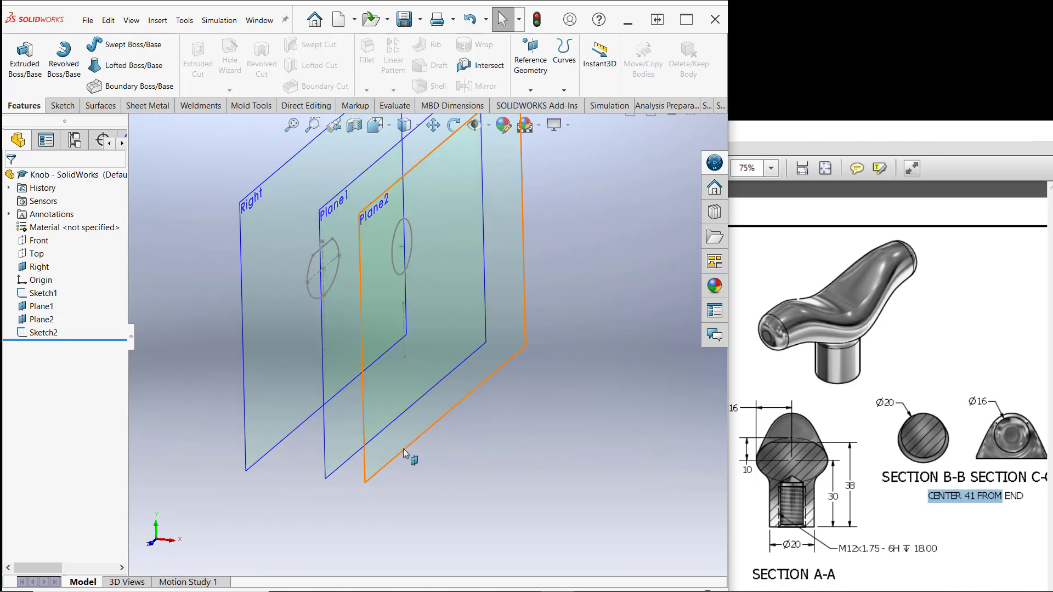
right_click(403, 451)
left_click(431, 404)
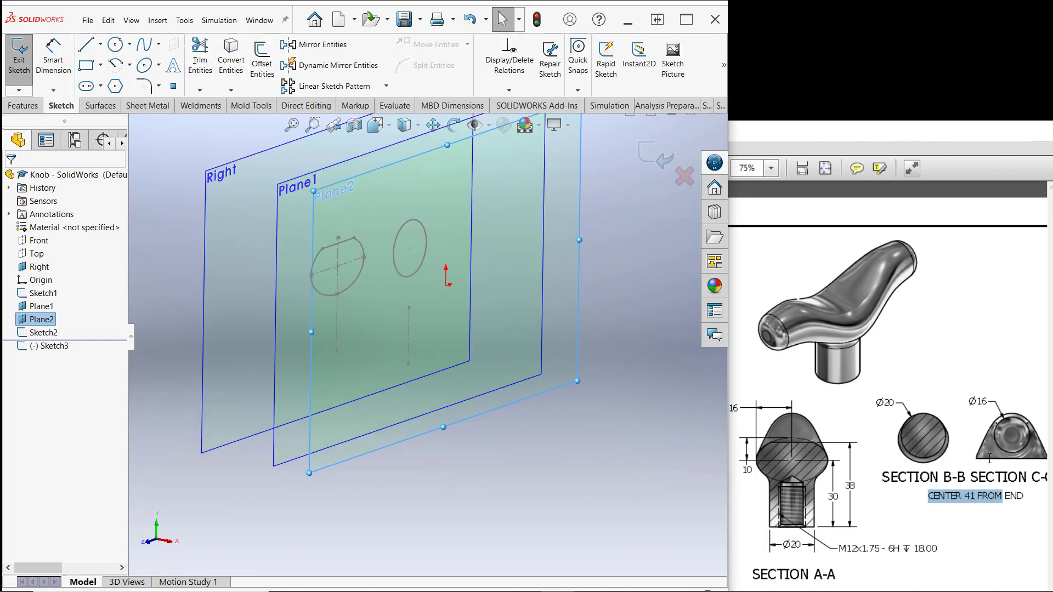
left_click(231, 57)
left_click(410, 249)
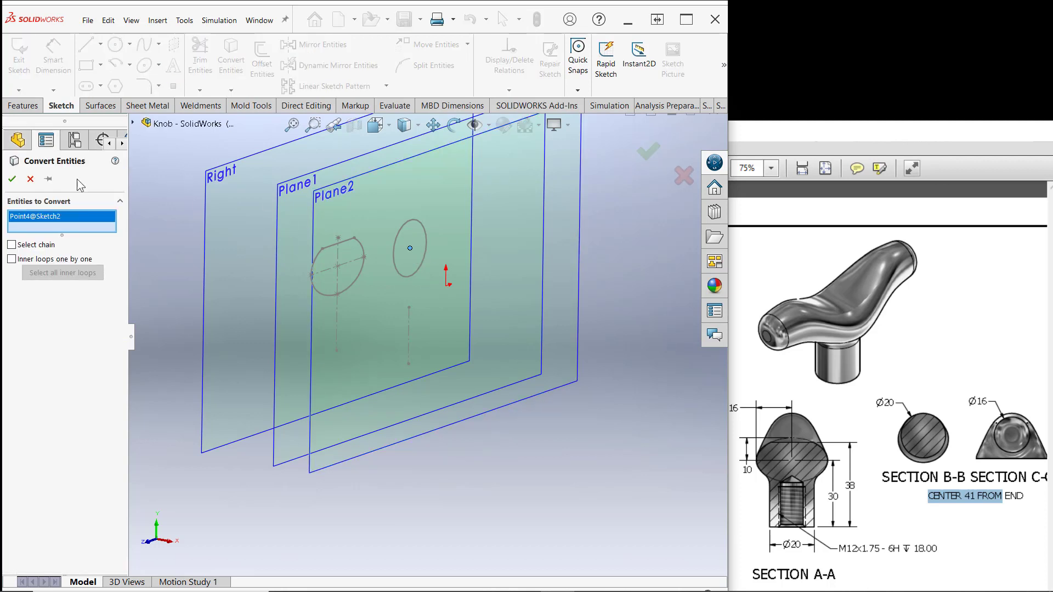
left_click(11, 179)
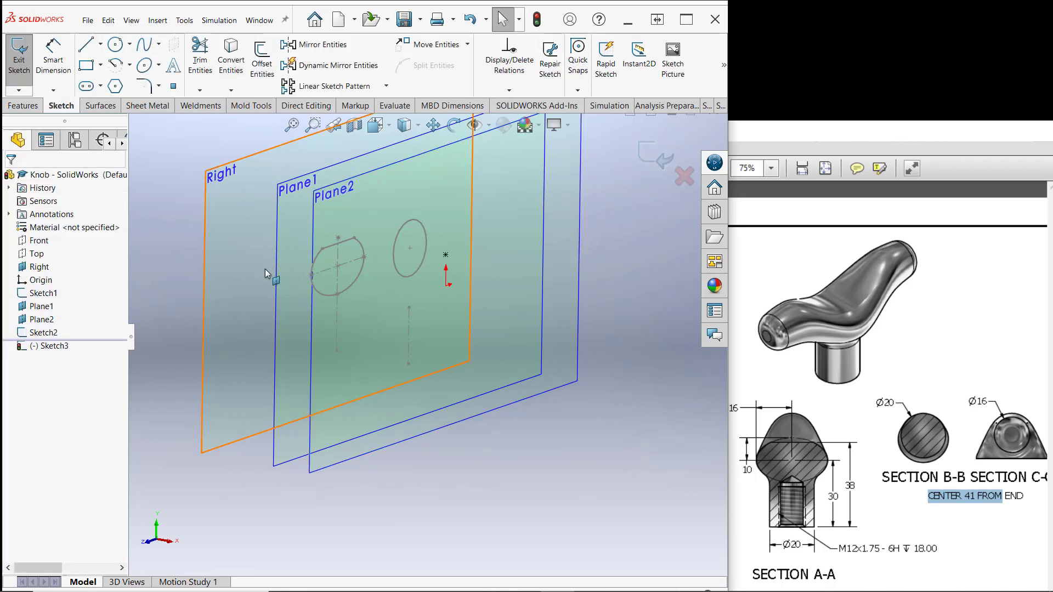
- Sketch a circle of about 12 mm radius centred on the converted point
left_click(116, 45)
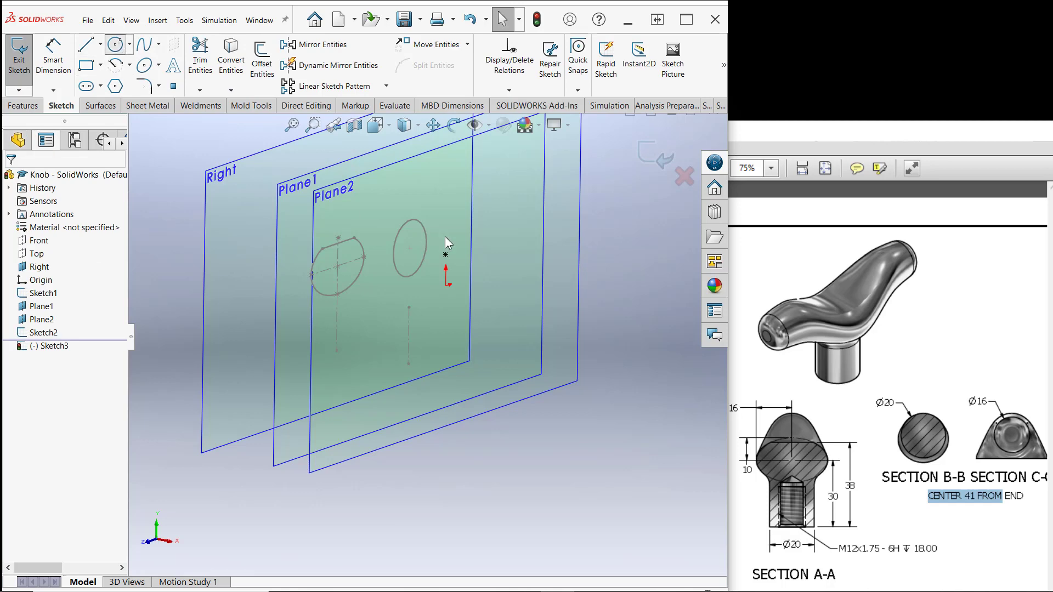
left_click(445, 254)
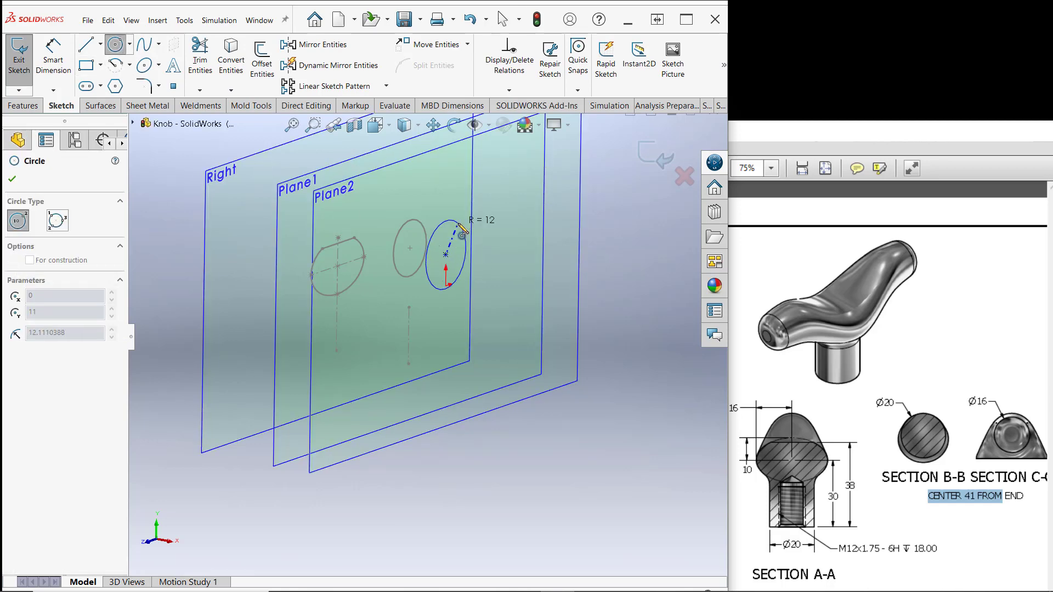
left_click(459, 224)
key("Escape")
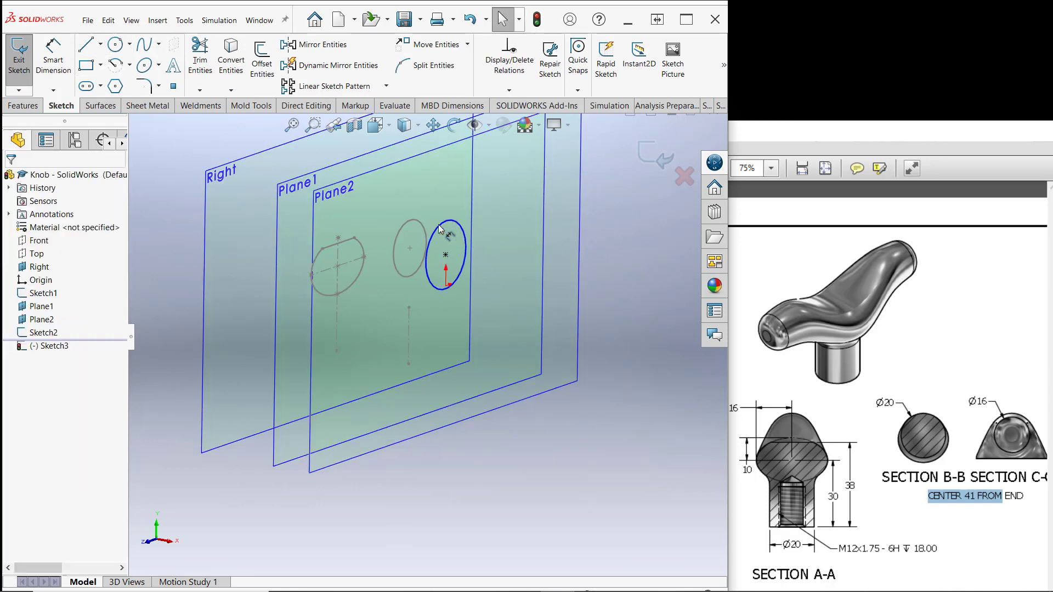
- Dimension the new circle's diameter to 16 mm
key("d")
left_click(475, 222)
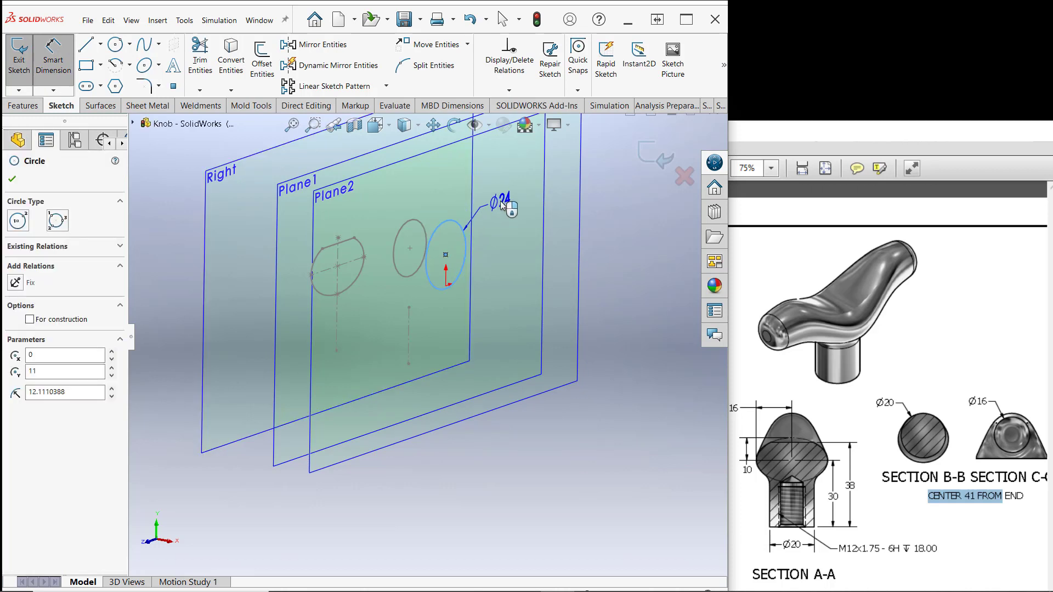
left_click(519, 185)
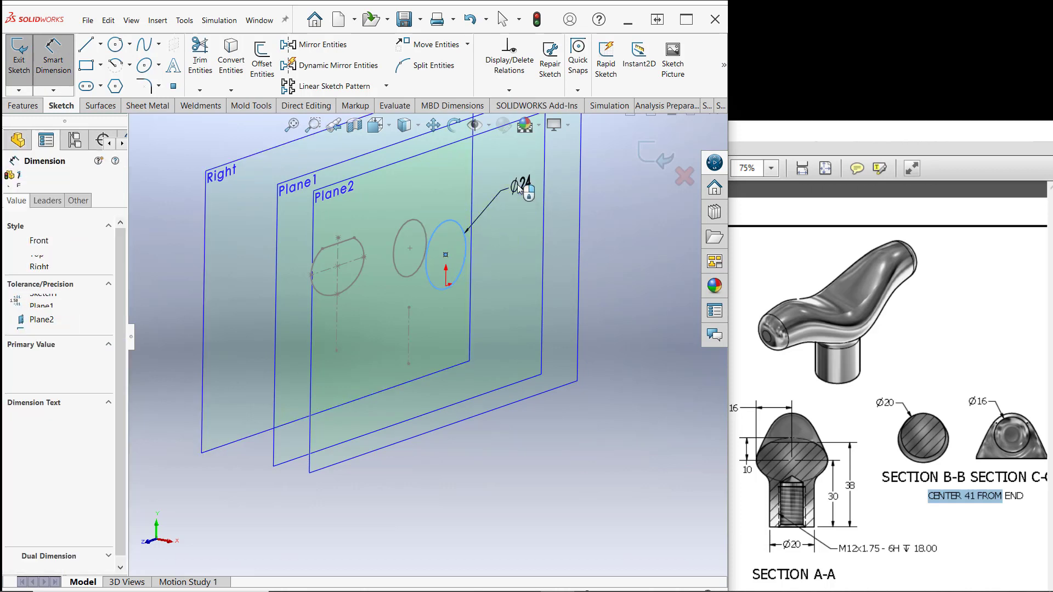
type("16")
key("Return")
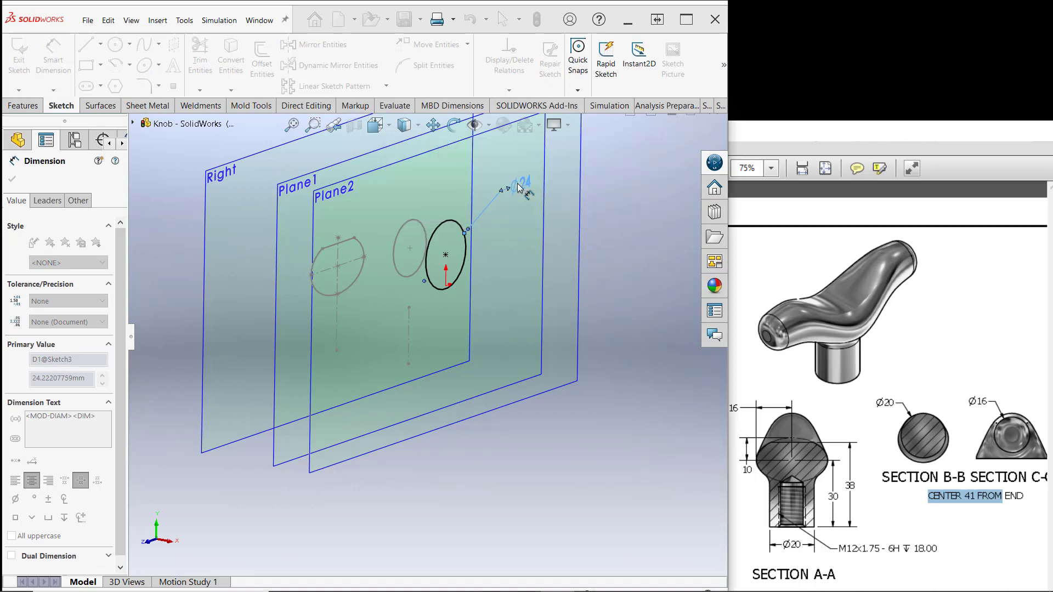
left_click(501, 454)
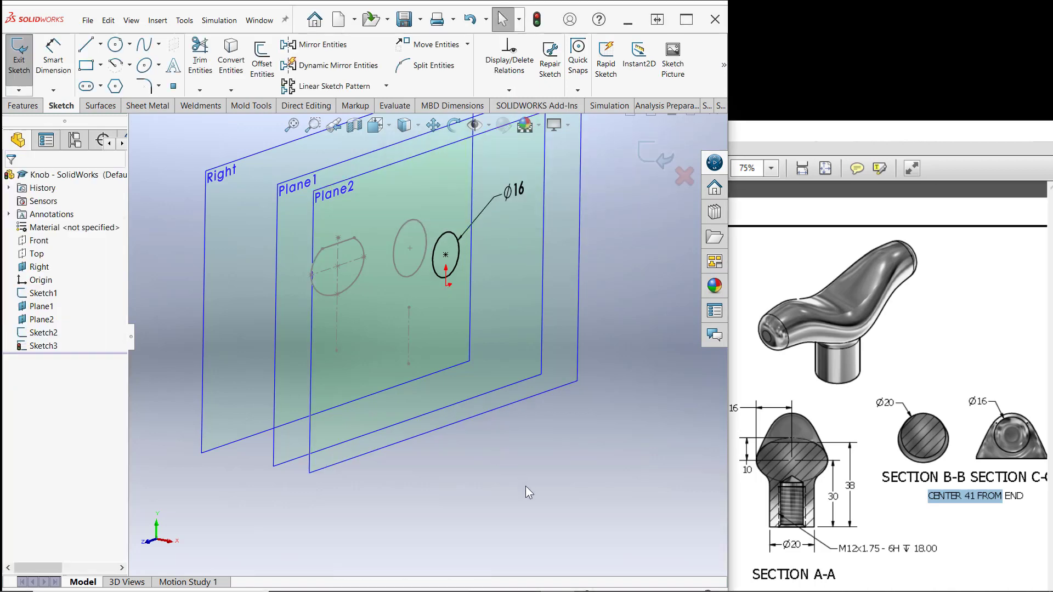
scroll(523, 483, "up", 6)
scroll(374, 318, "down", 3)
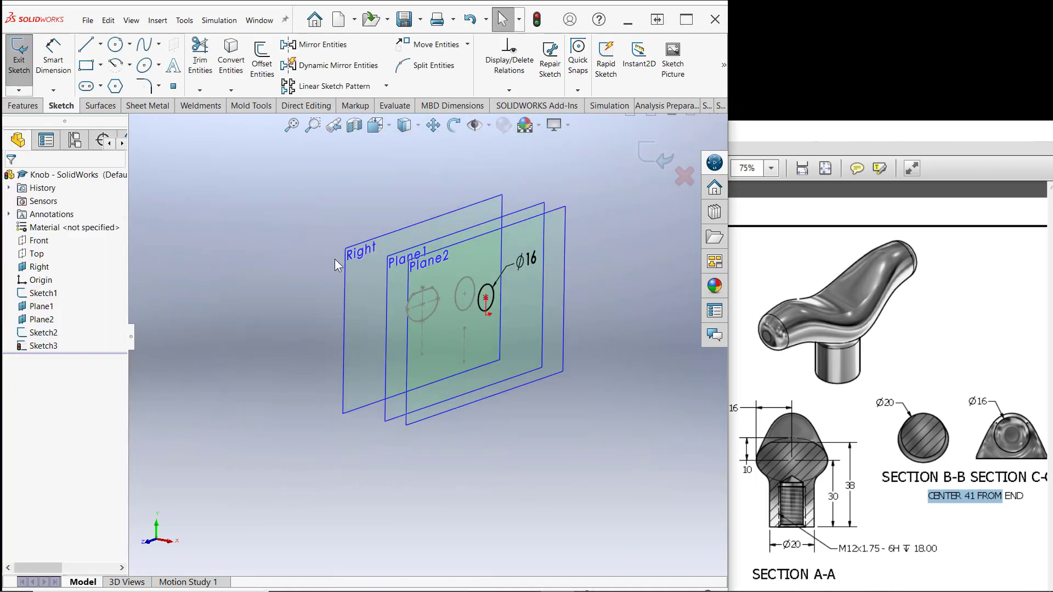
scroll(334, 259, "down", 3)
scroll(336, 262, "up", 2)
scroll(476, 416, "down", 1)
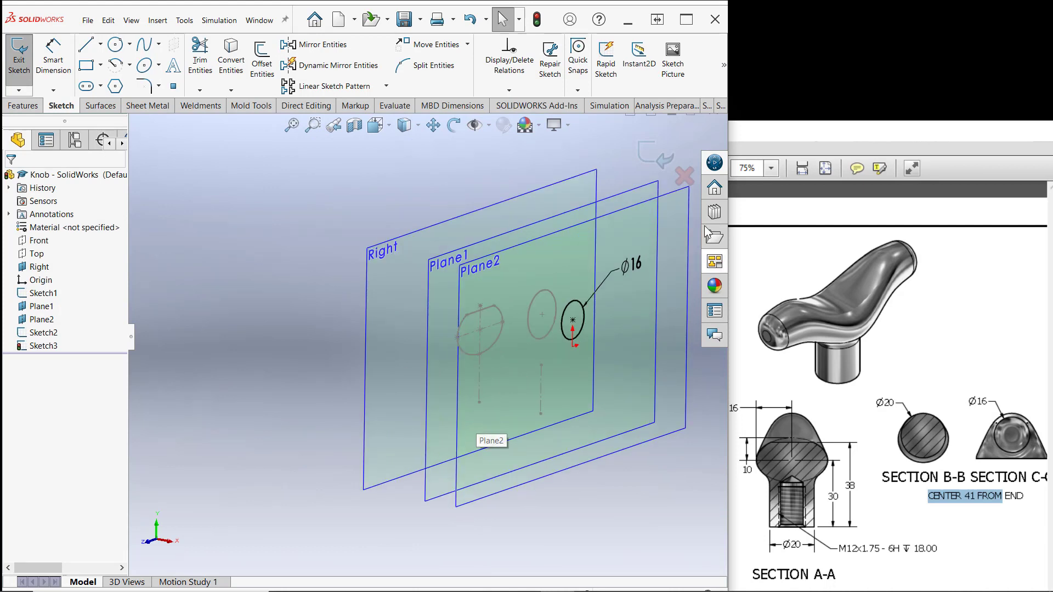
- Exit the 16 mm circle's sketch and create a reference plane offset 30 mm from the Right plane in the flipped direction
left_click(654, 155)
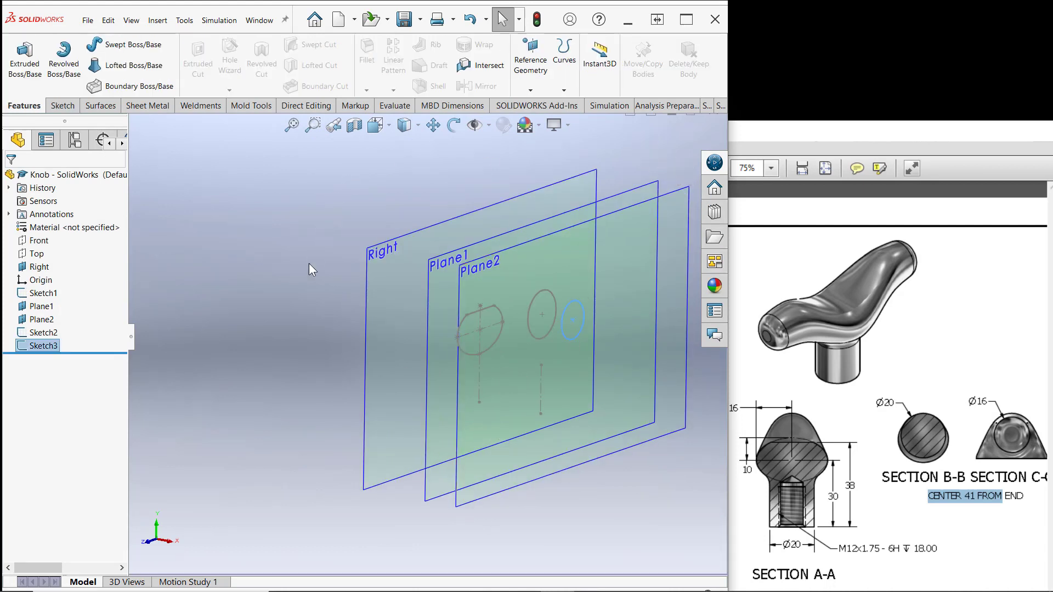
left_click(262, 353)
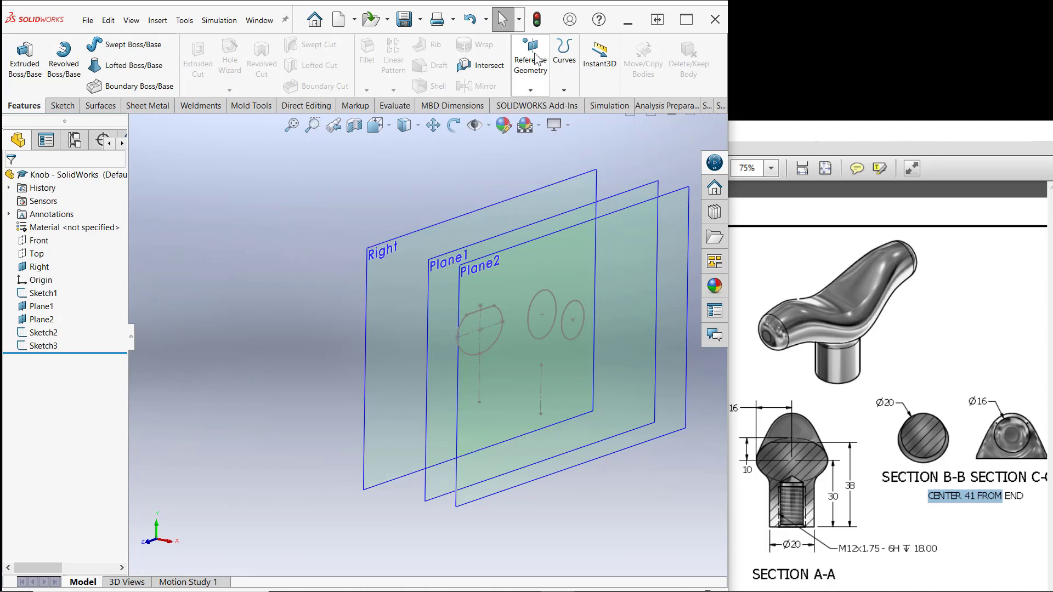
left_click(531, 92)
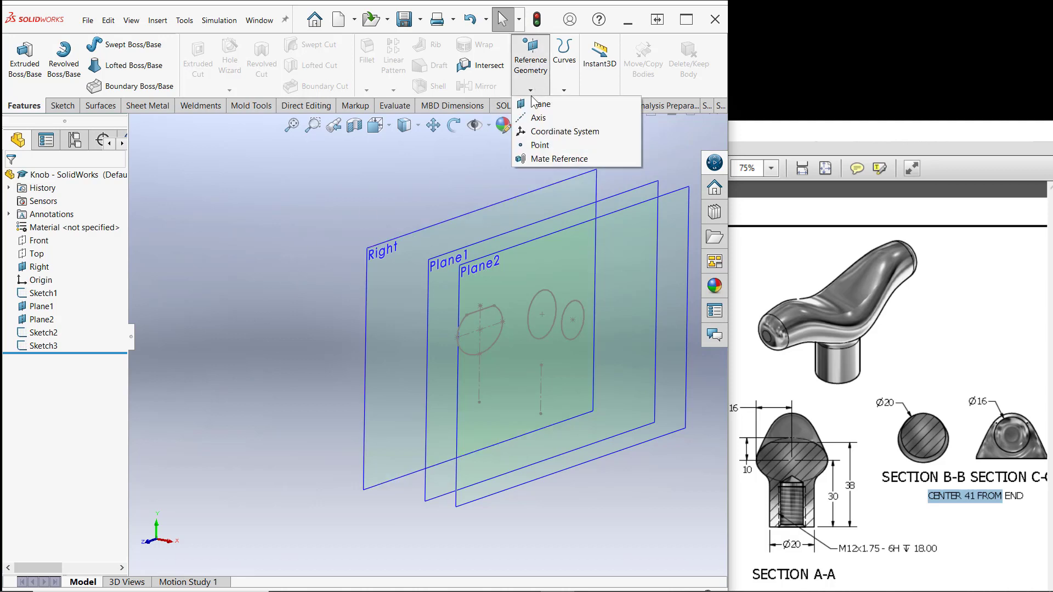
left_click(540, 101)
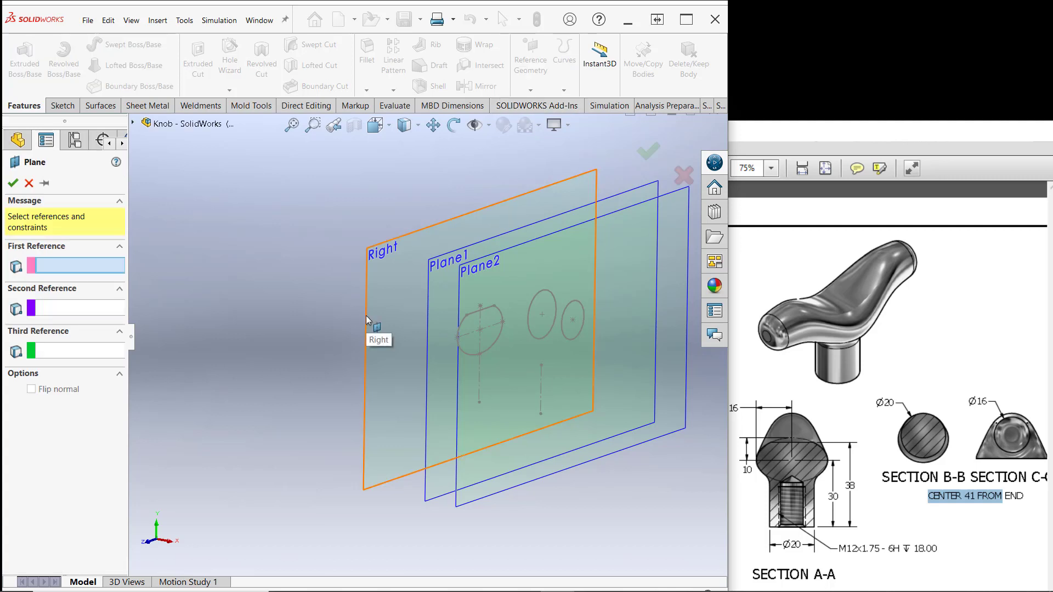
left_click(366, 316)
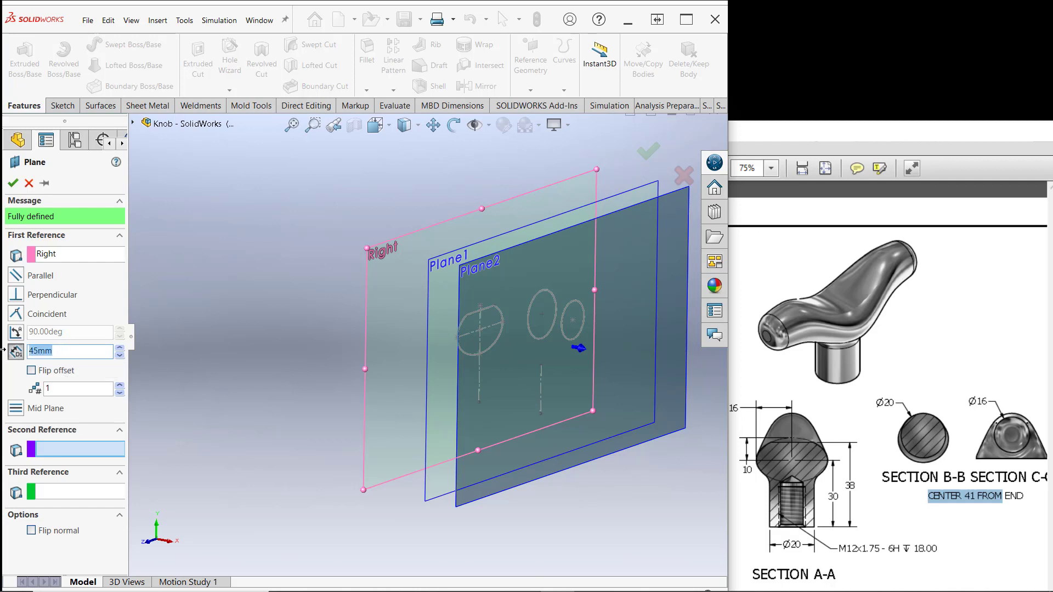
type("30")
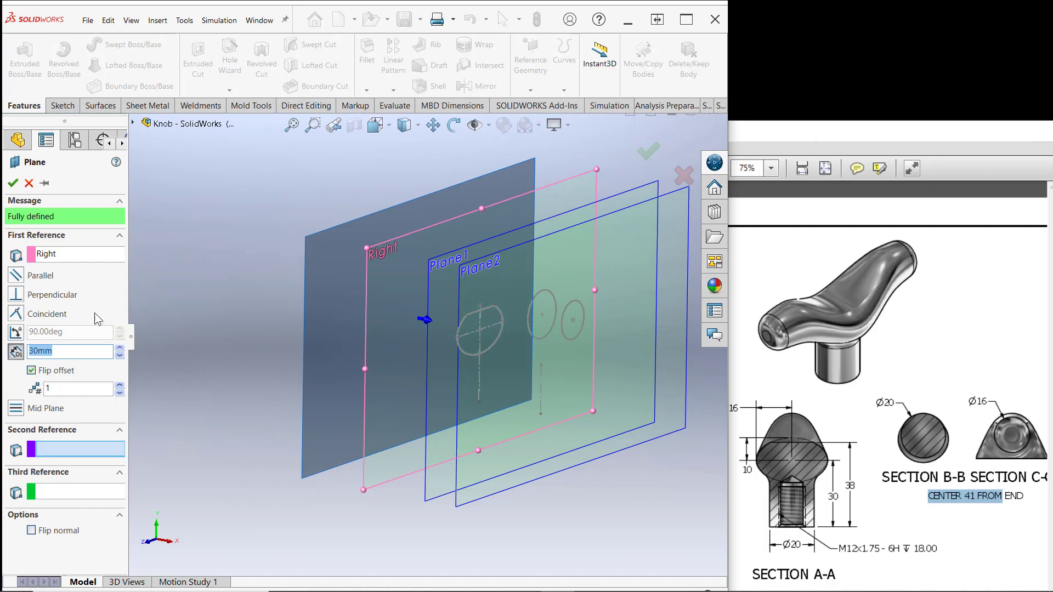
left_click(13, 182)
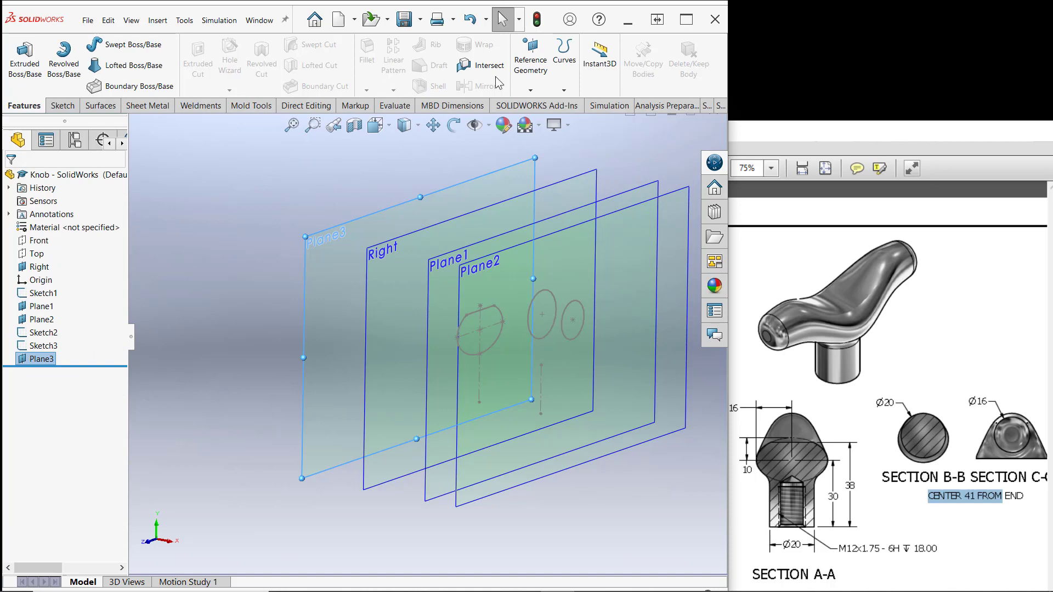
left_click(530, 91)
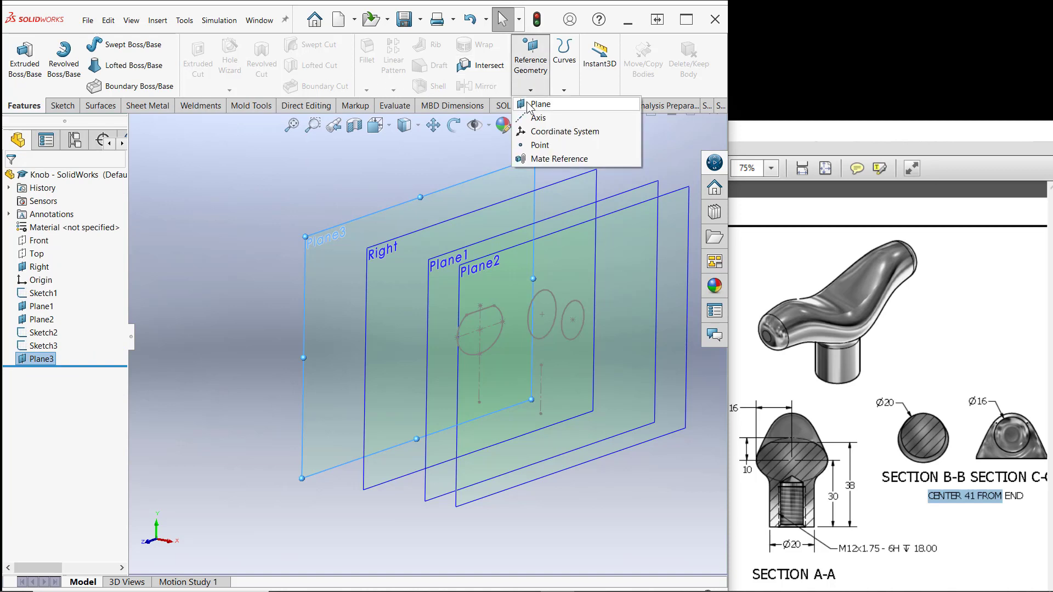
left_click(540, 104)
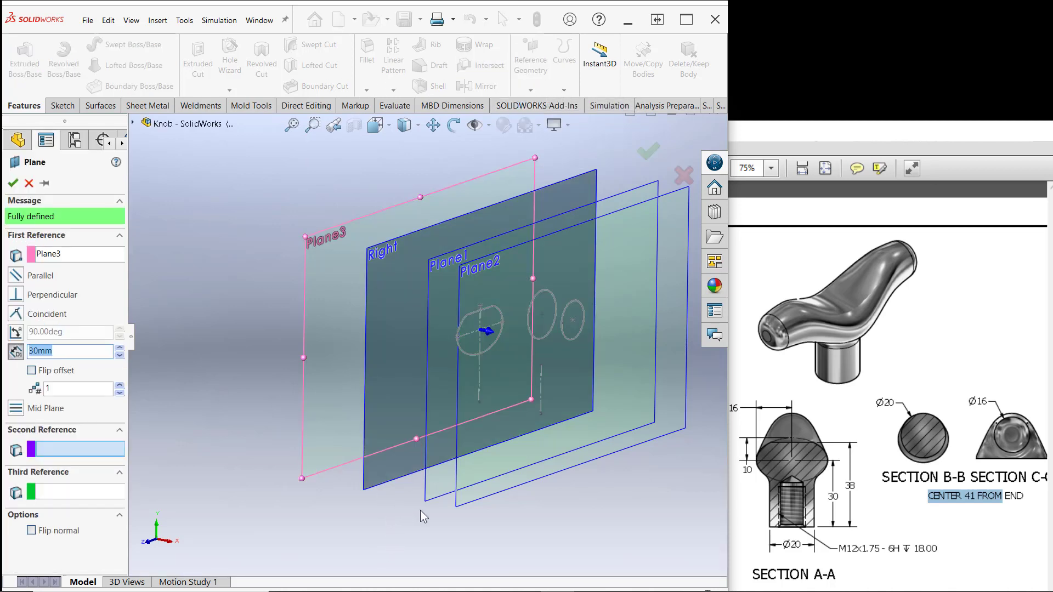
left_click(387, 485)
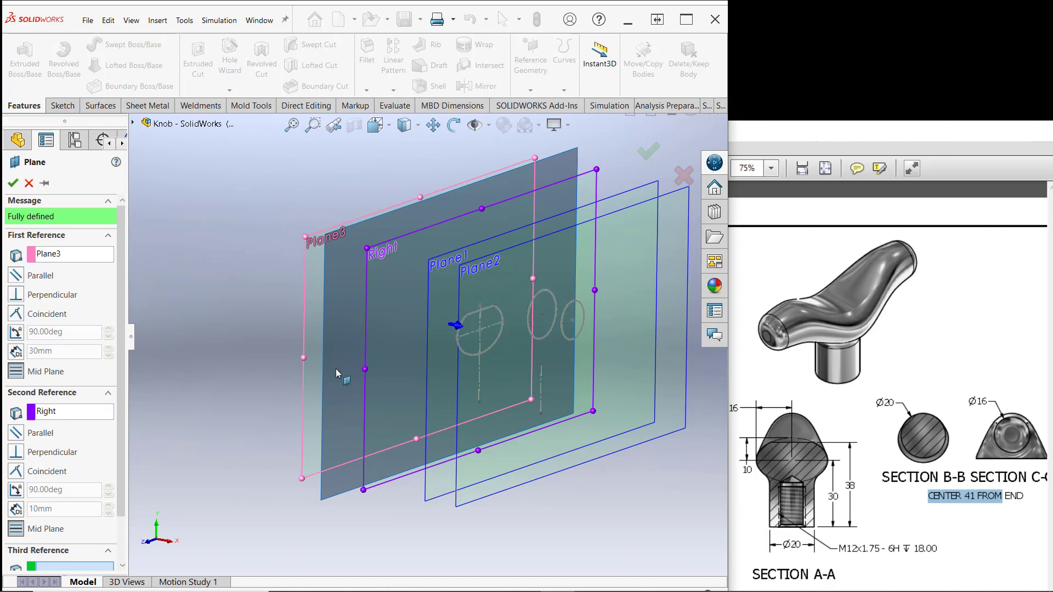
right_click(73, 254)
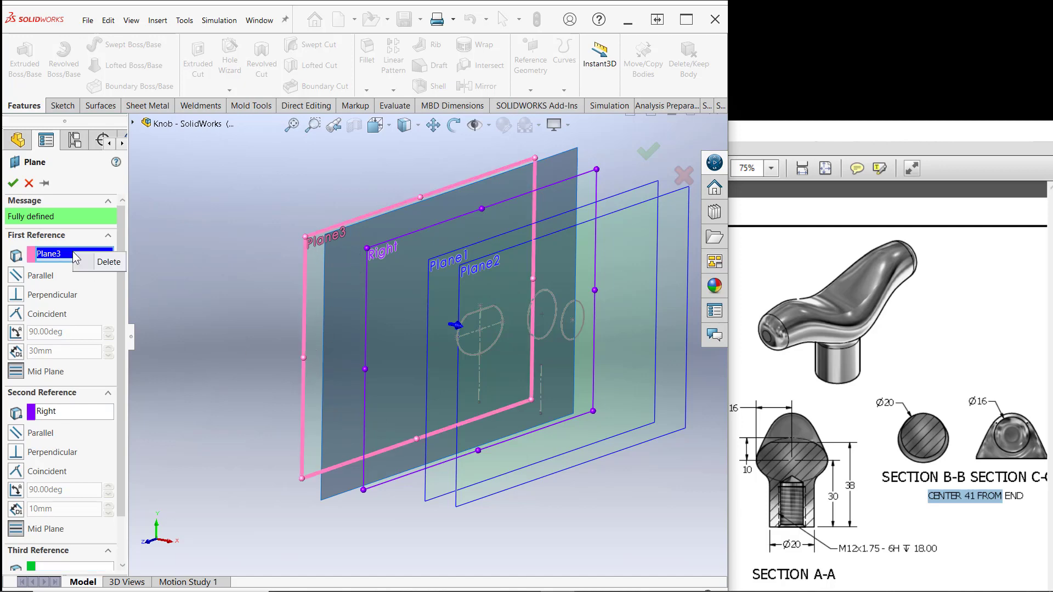
left_click(109, 267)
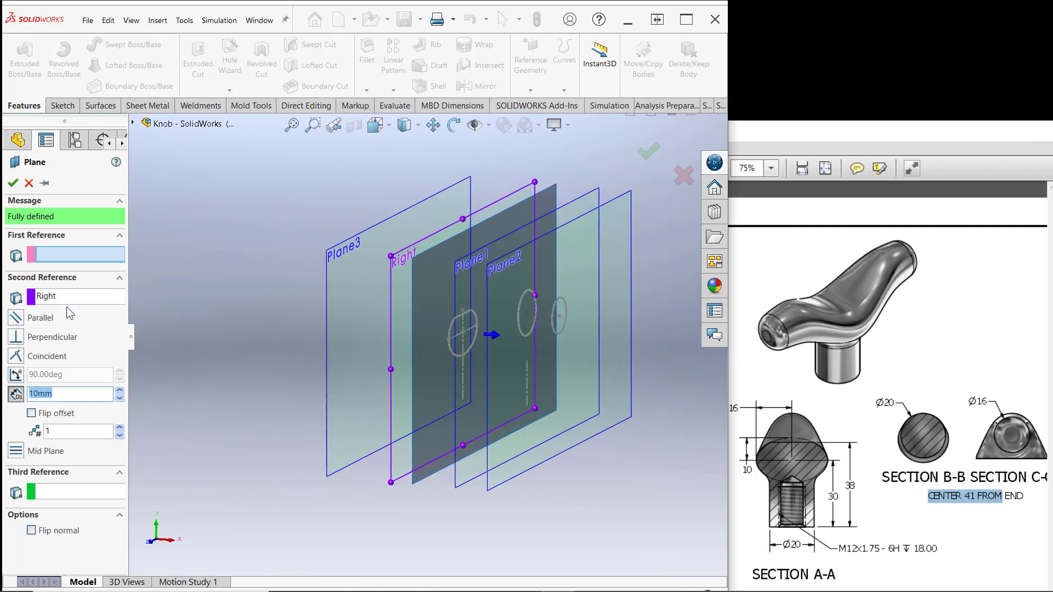
left_click(27, 186)
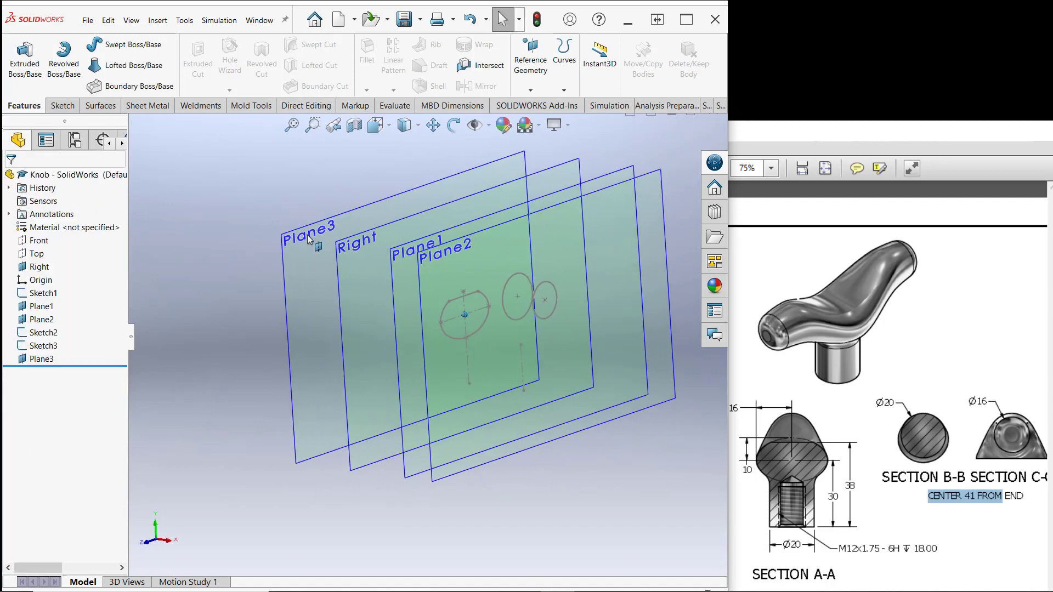
- Create a reference plane offset 45 mm from the Right plane in the flipped direction
left_click(372, 461)
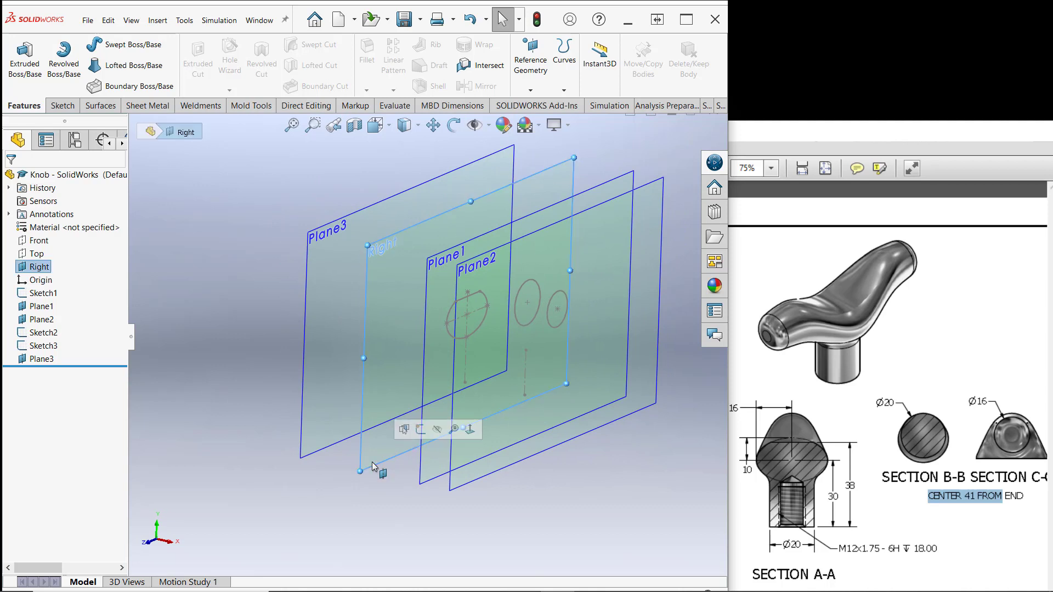
left_click(531, 91)
left_click(537, 104)
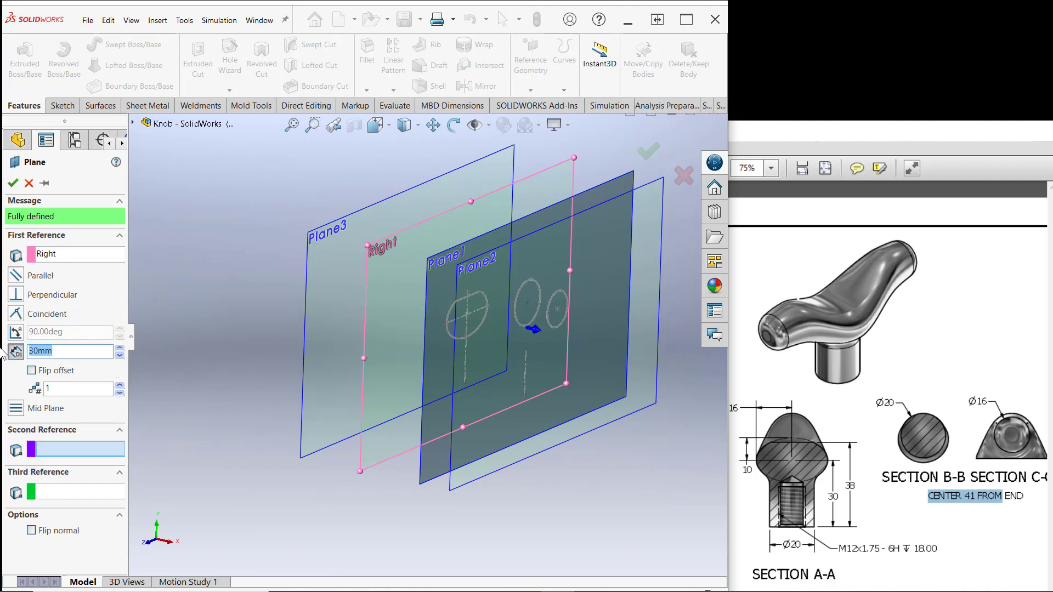
key("BackSpace")
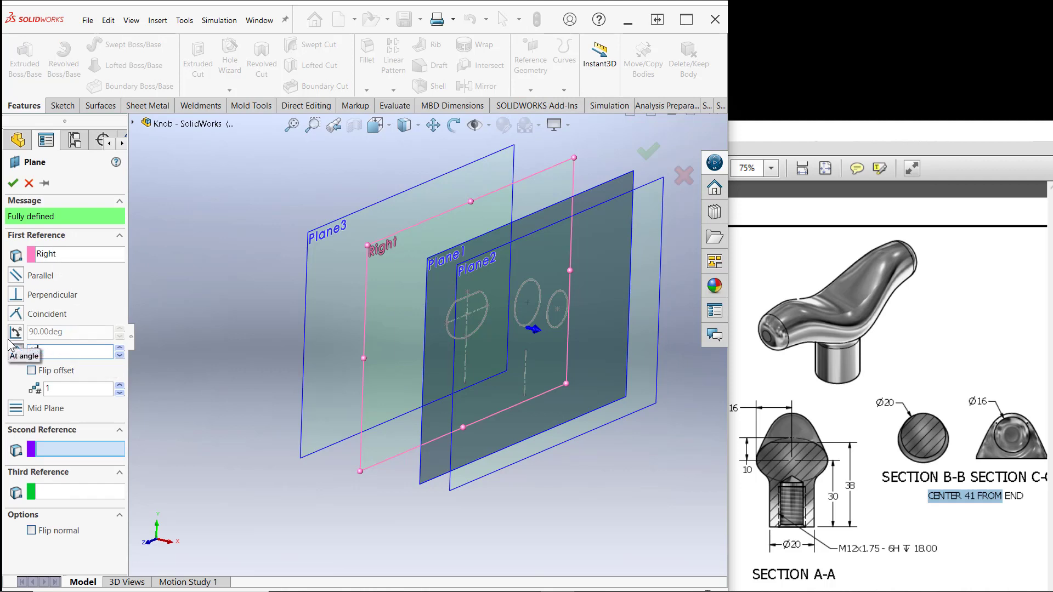
left_click(32, 371)
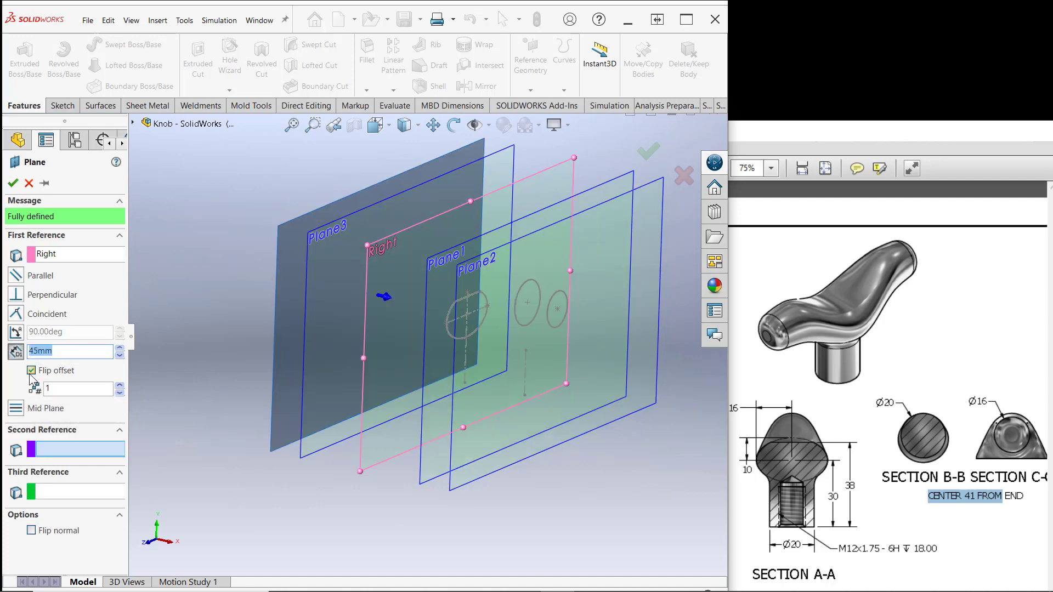
left_click(13, 184)
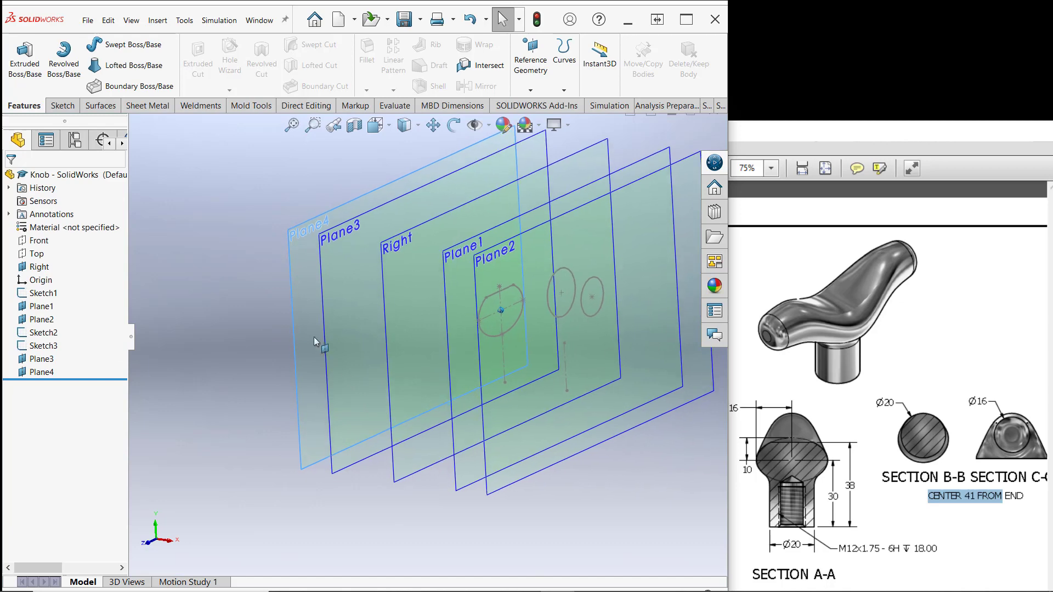
left_click(248, 372)
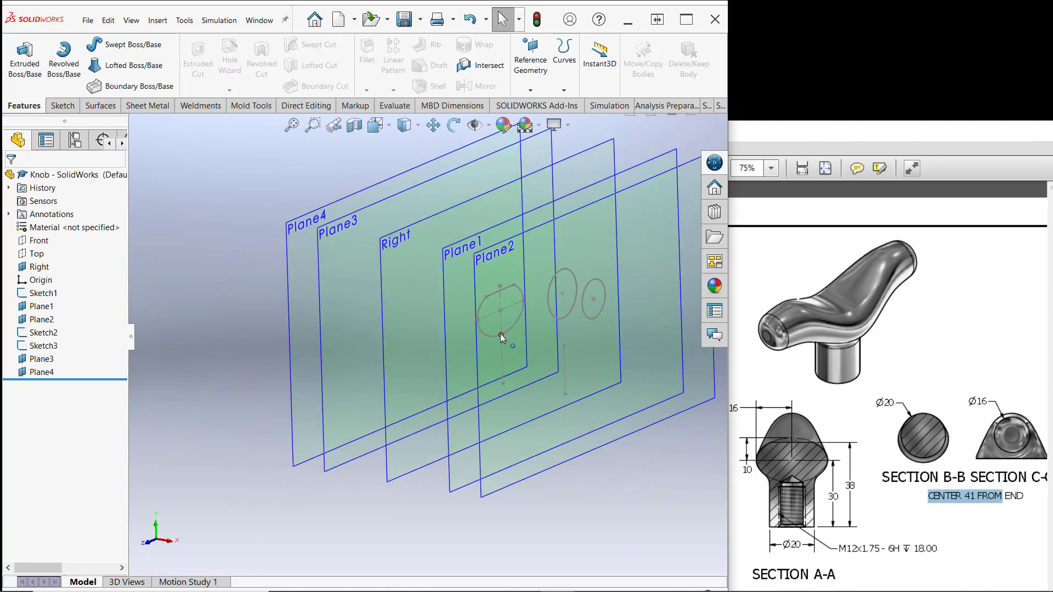
- Convert the 20 mm circle into a new sketch on the flipped 30 mm offset plane, Plane3, and exit the sketch
right_click(348, 455)
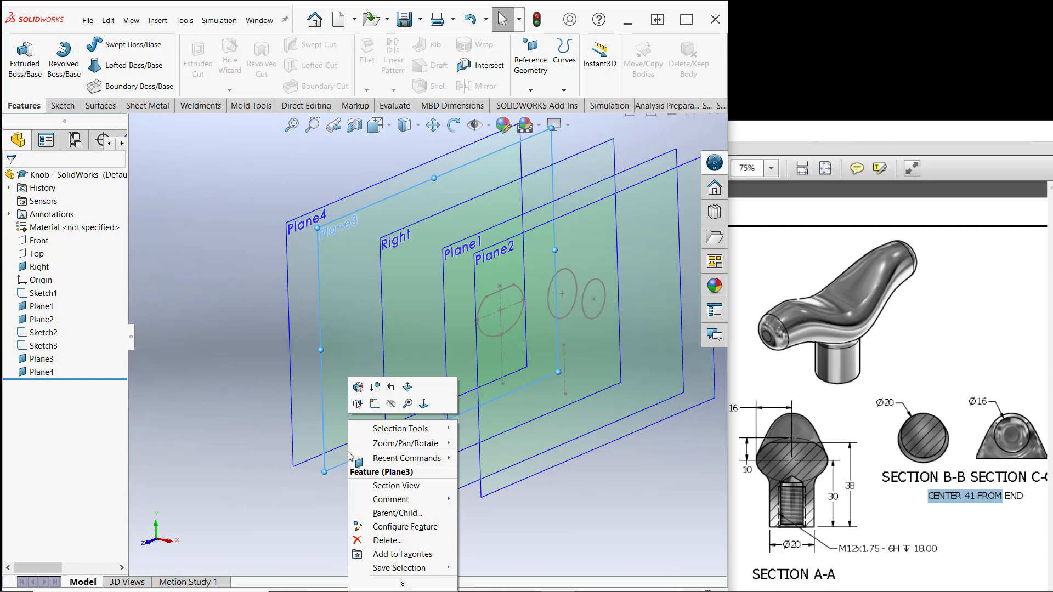
left_click(375, 404)
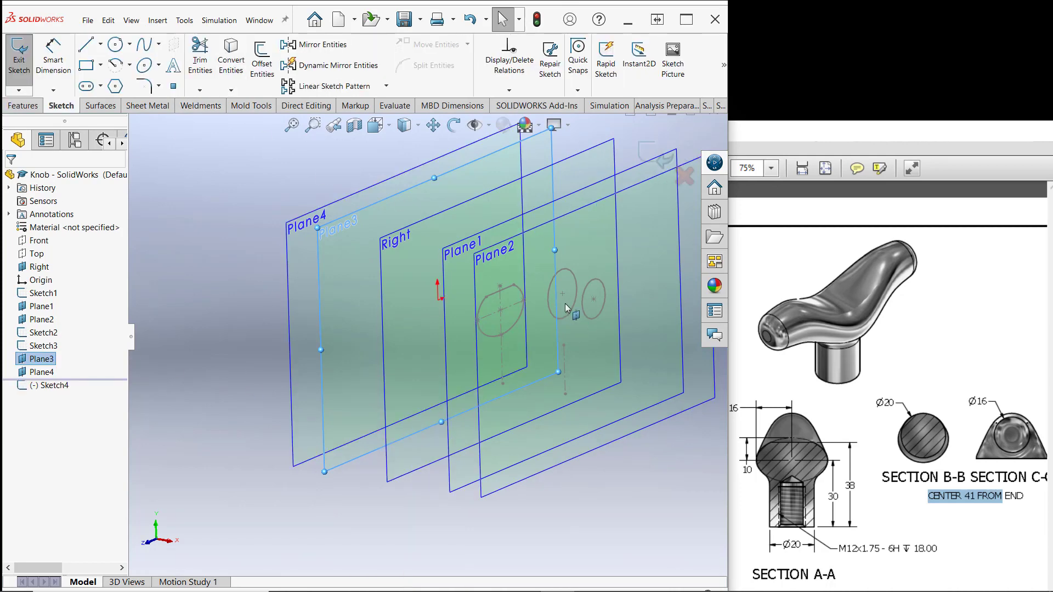
left_click(231, 57)
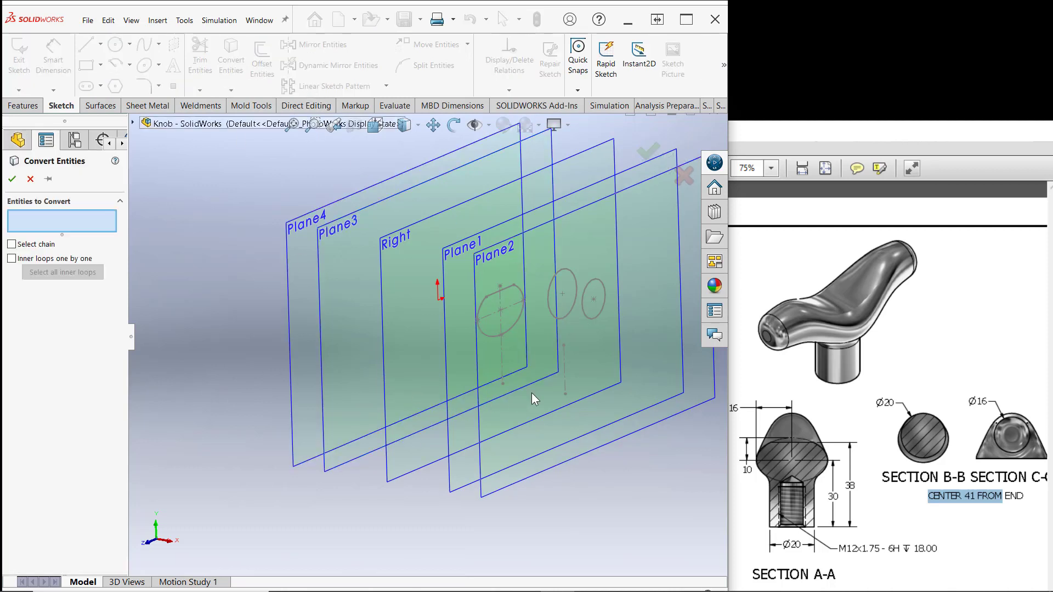
left_click(566, 317)
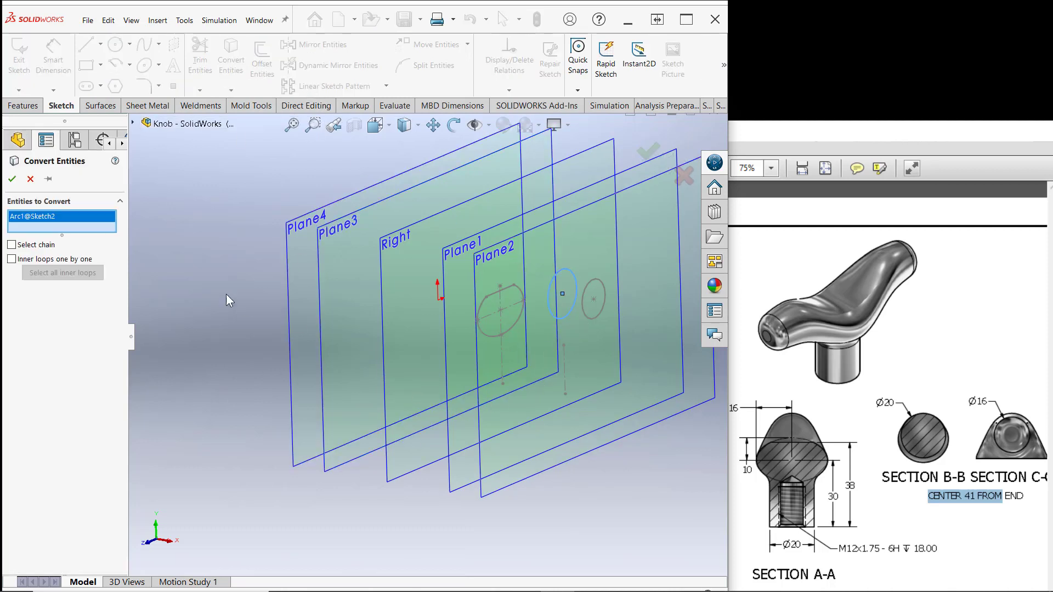
left_click(12, 180)
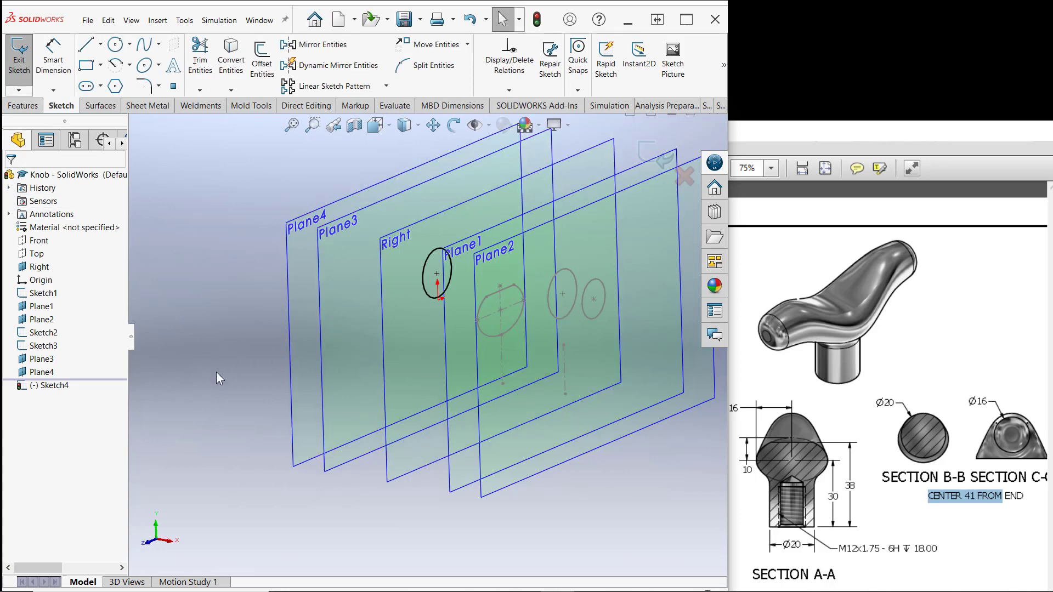
mouse_move(253, 373)
middle_mouse_down()
mouse_move(354, 407)
mouse_move(282, 325)
middle_mouse_up()
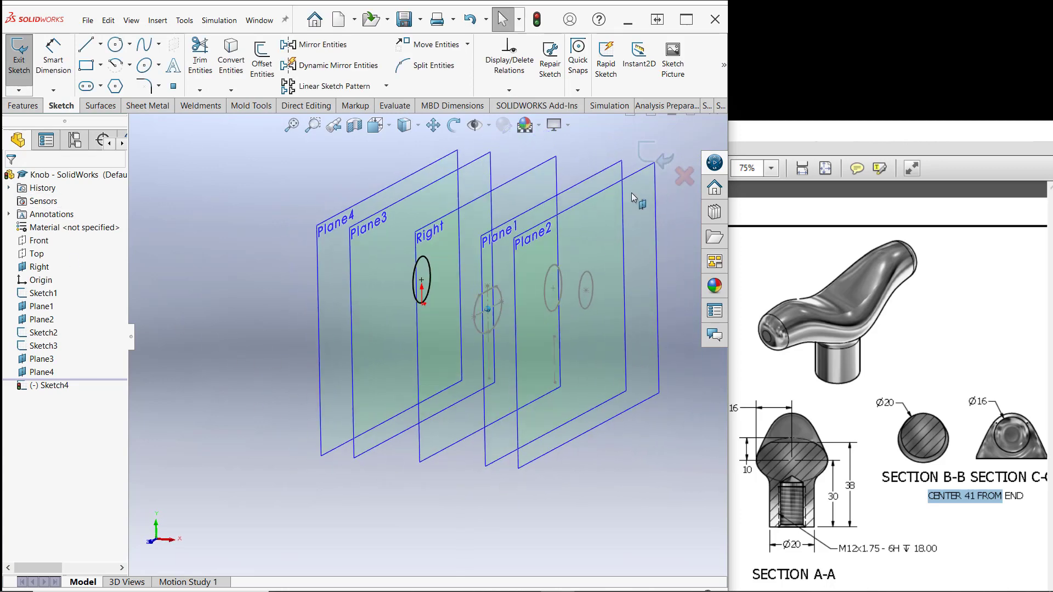
left_click(649, 160)
- Start a sketch on the flipped 45 mm offset plane, Plane4, and convert the 16 mm circle into it
mouse_move(317, 170)
middle_mouse_down()
mouse_move(214, 195)
mouse_move(212, 229)
mouse_move(294, 270)
middle_mouse_up()
right_click(323, 276)
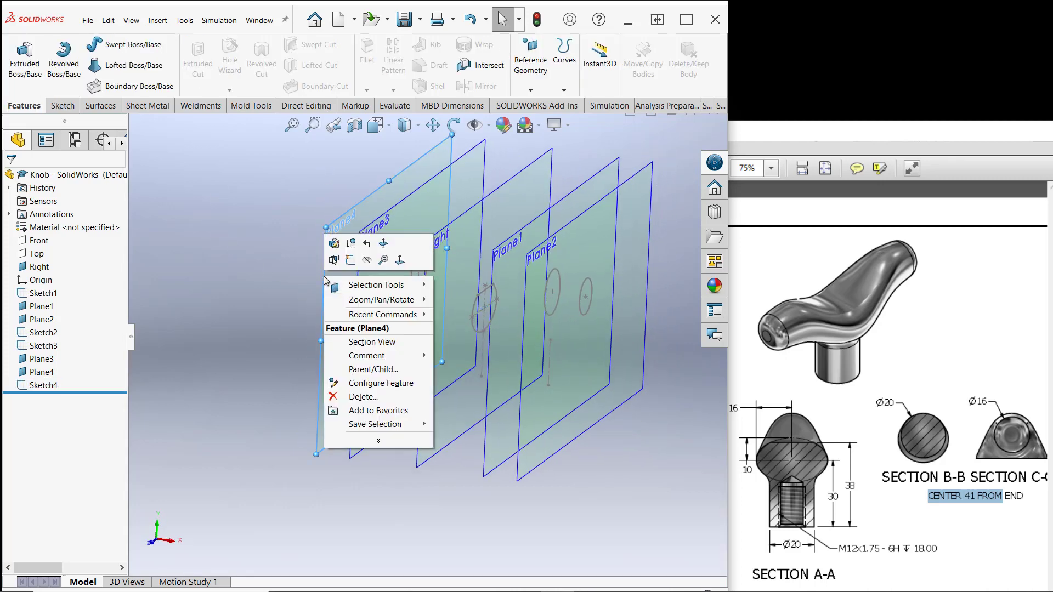
left_click(335, 259)
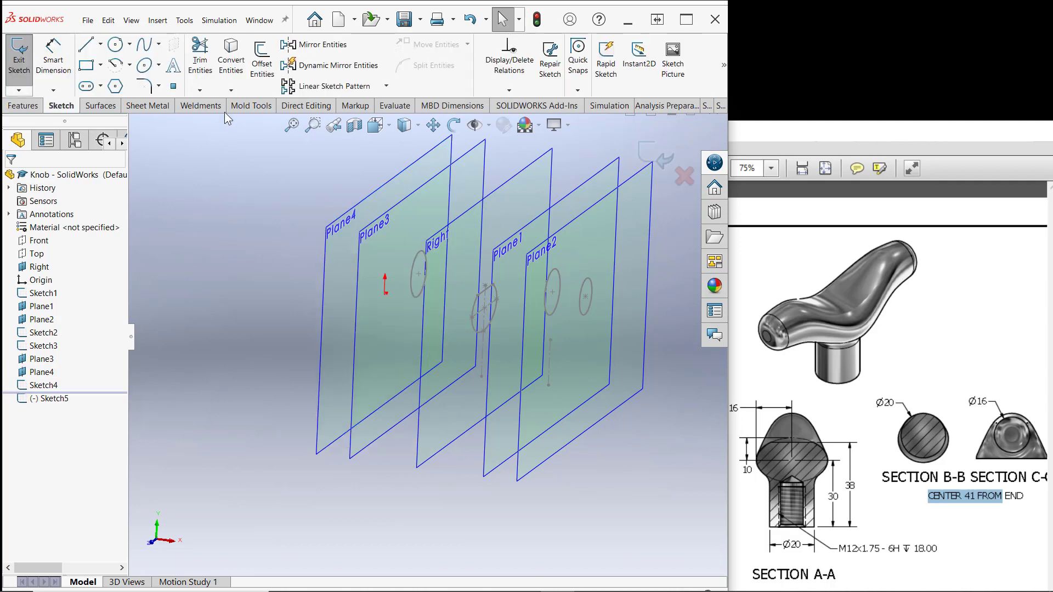
left_click(239, 62)
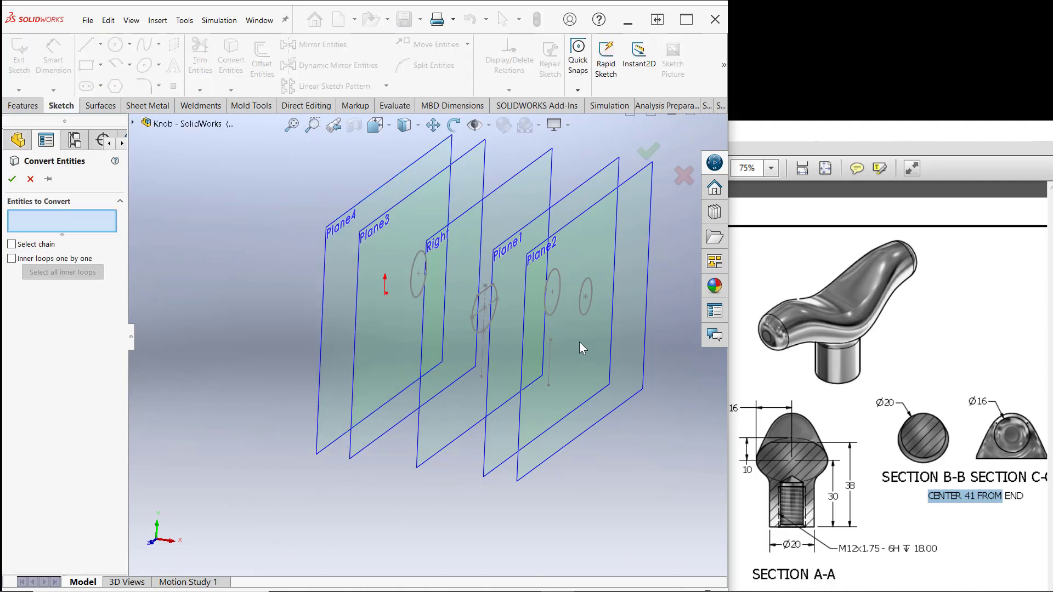
left_click(583, 315)
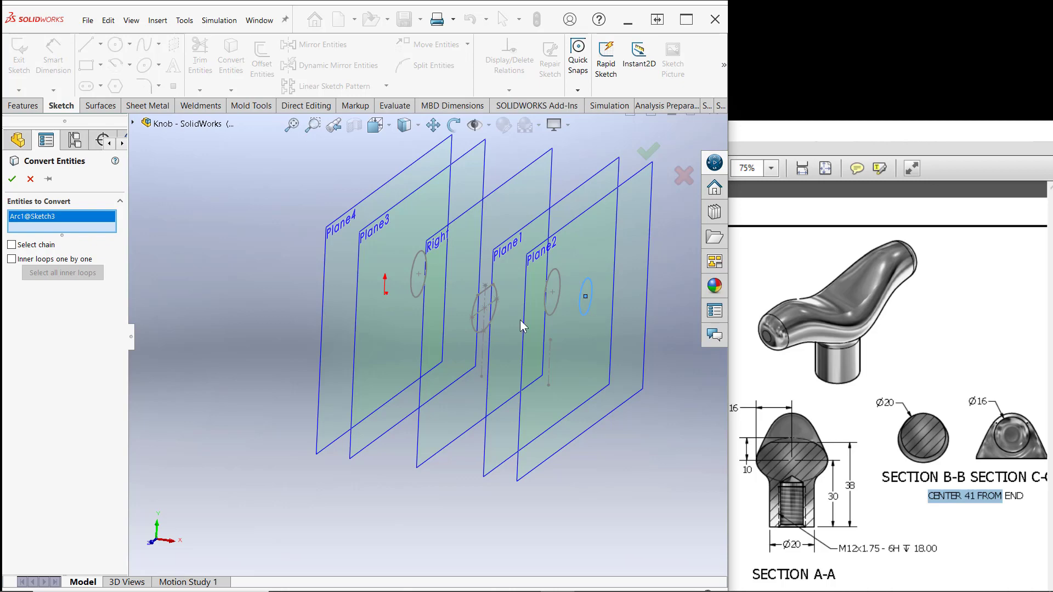
left_click(13, 180)
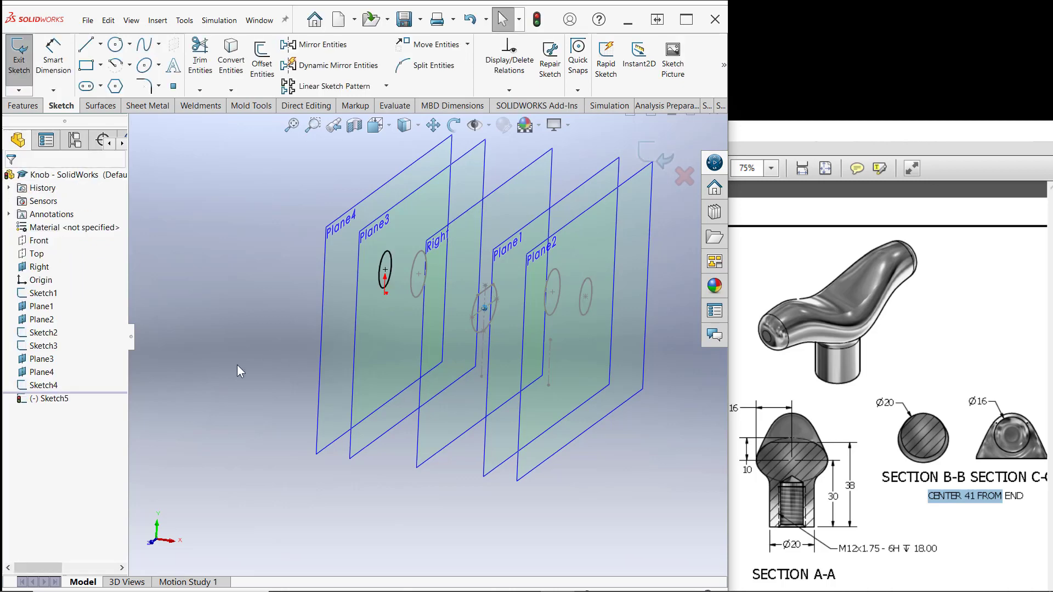
middle_click_drag(216, 420, 140, 419)
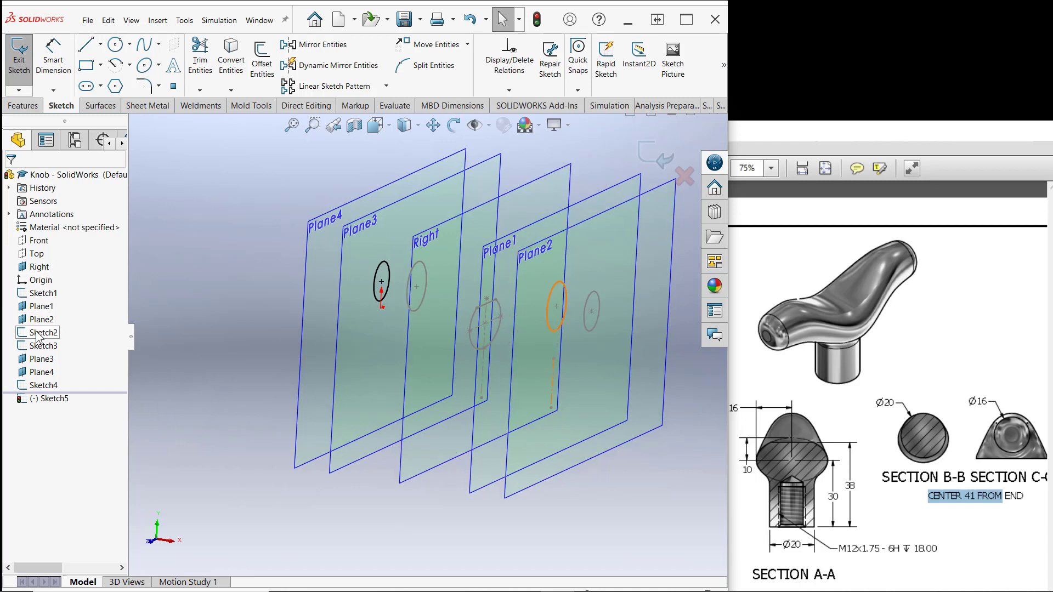
- Try to reorder the elliptical section's sketch, Sketch1, to below Plane2 in the feature tree
left_click(41, 306)
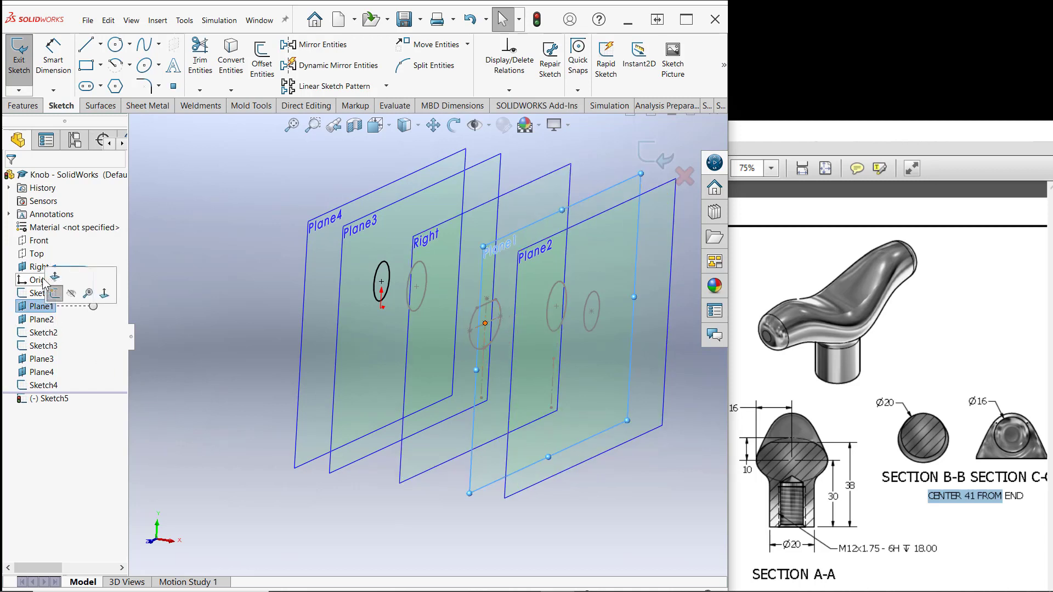
left_click(41, 306)
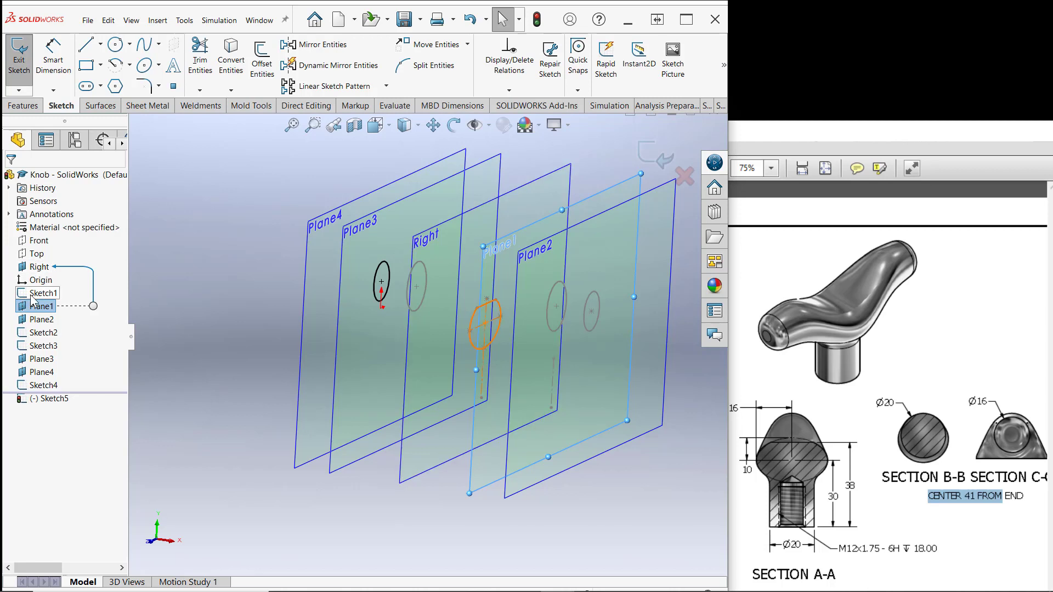
left_click_drag(43, 295, 37, 322)
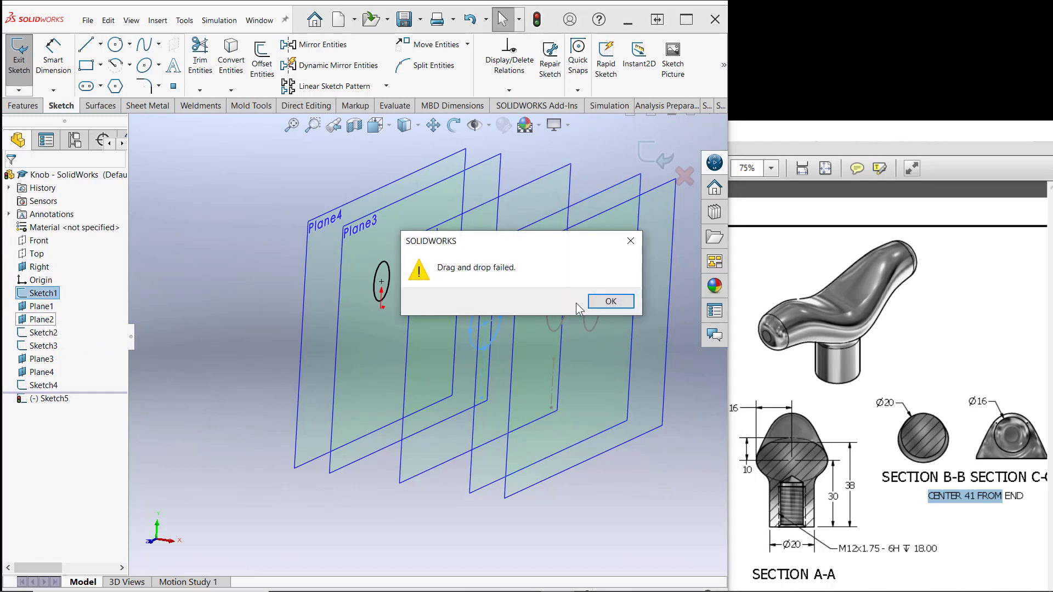
left_click(610, 303)
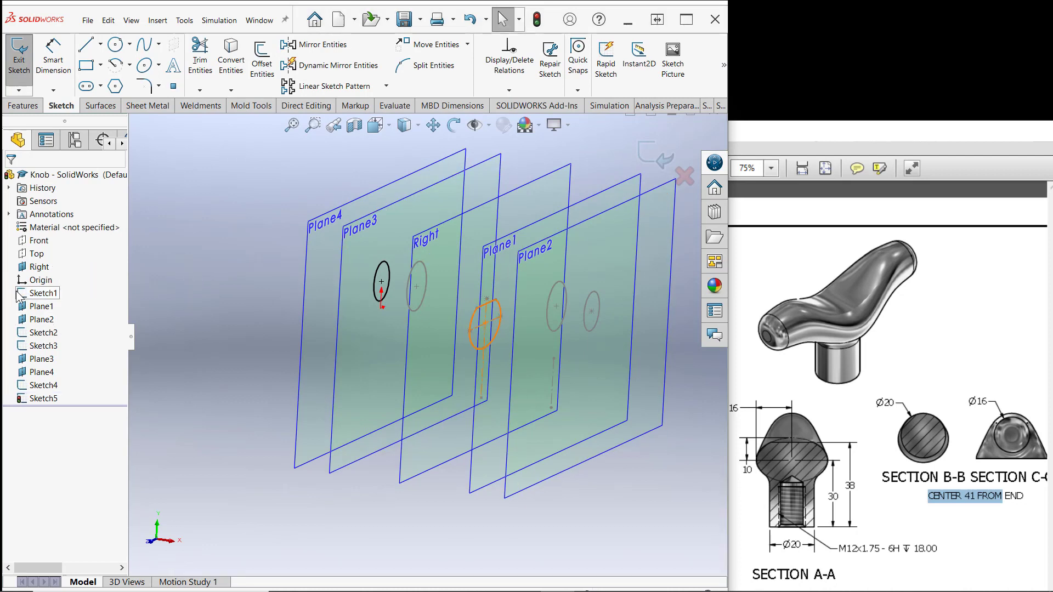
- Retry moving the elliptical section's sketch further down the feature tree, past the first two offset planes
left_click_drag(40, 298, 32, 319)
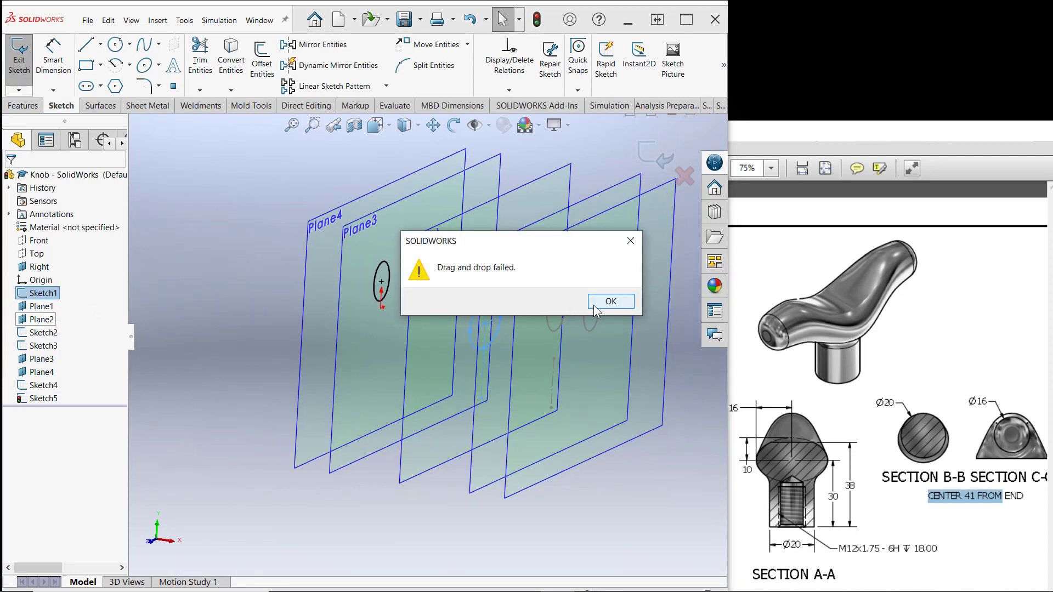
left_click(610, 301)
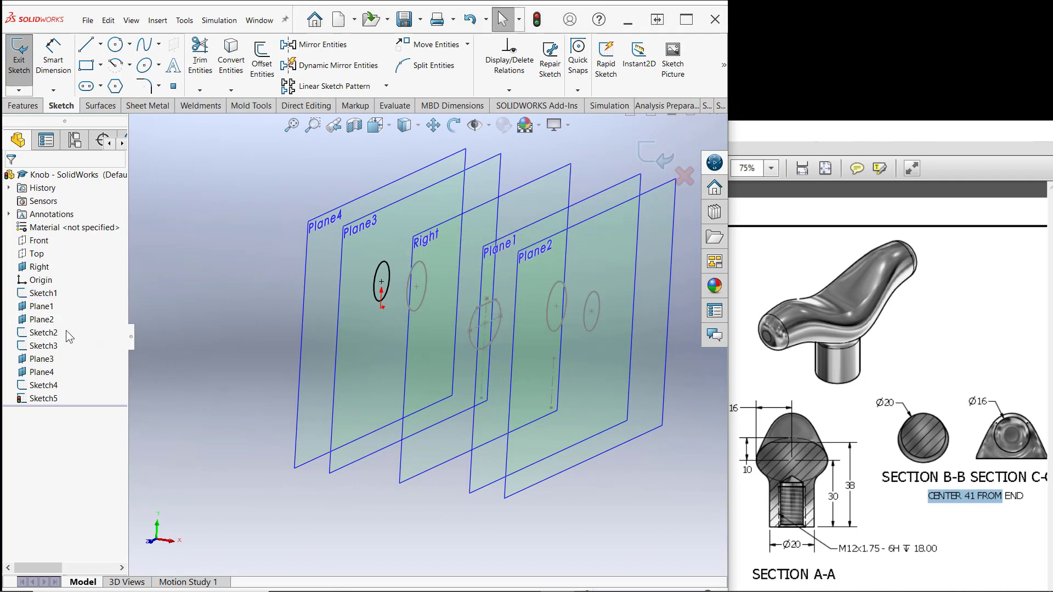
- Hide the Right plane and the 30 mm offset plane, Plane1
right_click(38, 266)
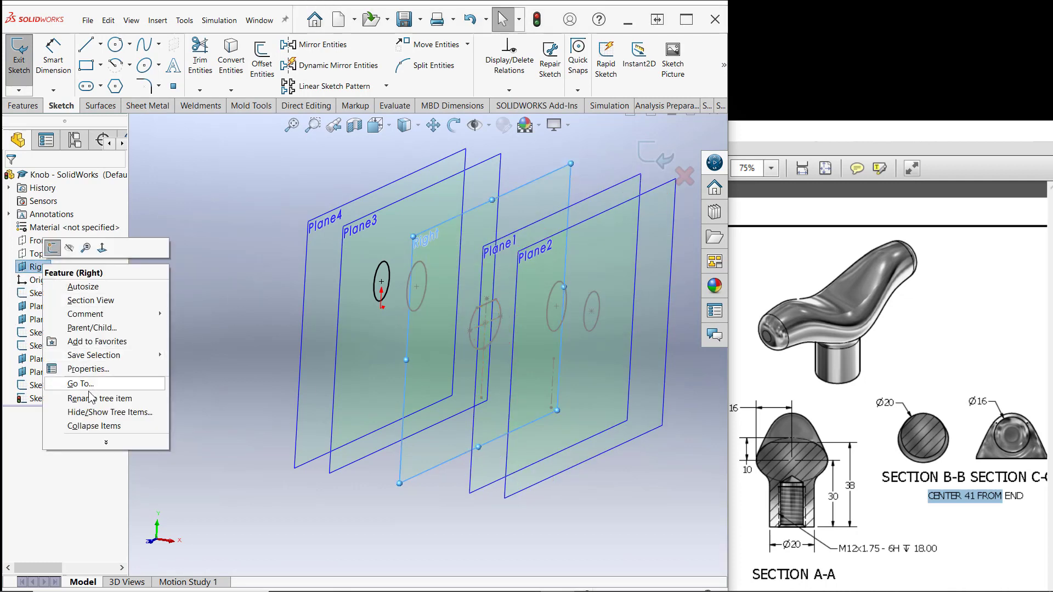
left_click(69, 248)
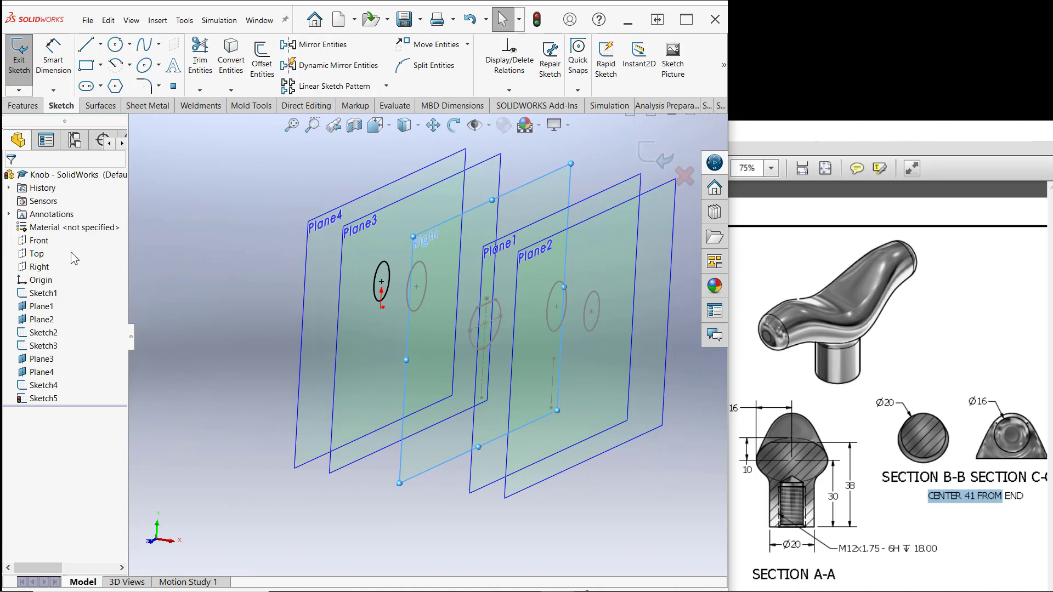
right_click(44, 306)
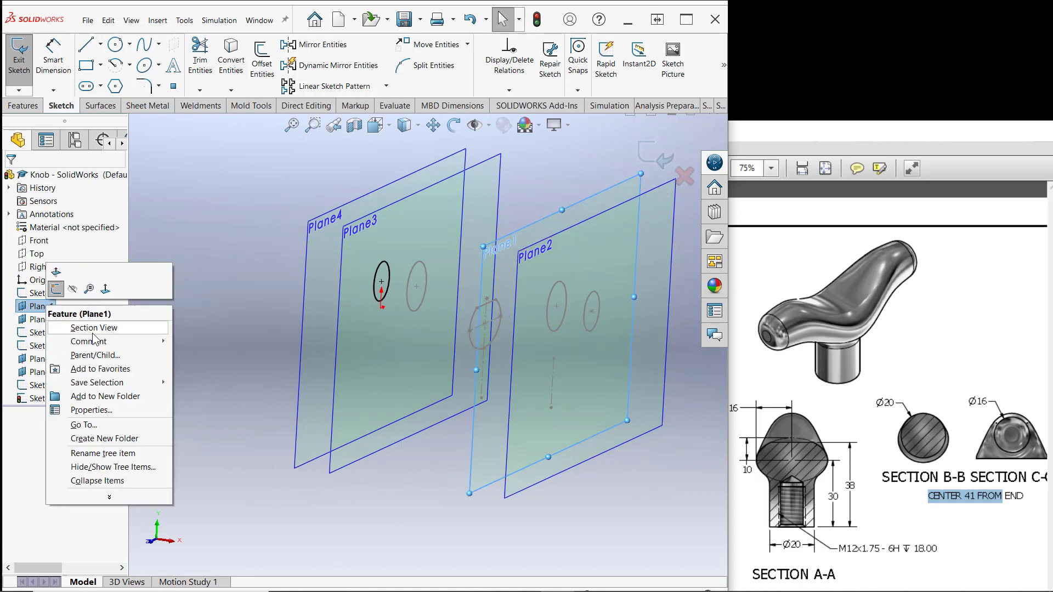
left_click(73, 288)
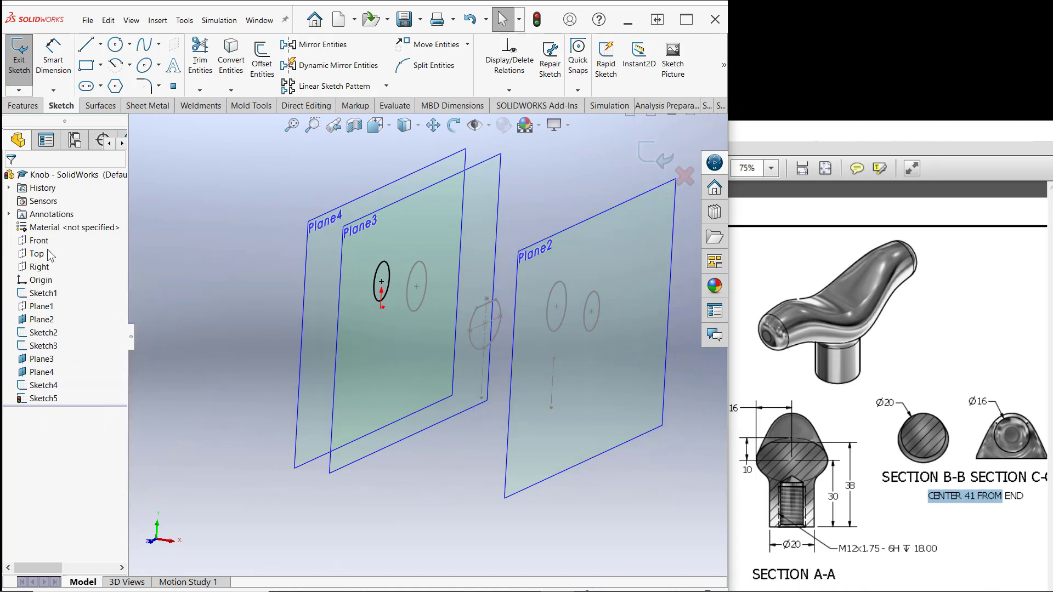
right_click(300, 437)
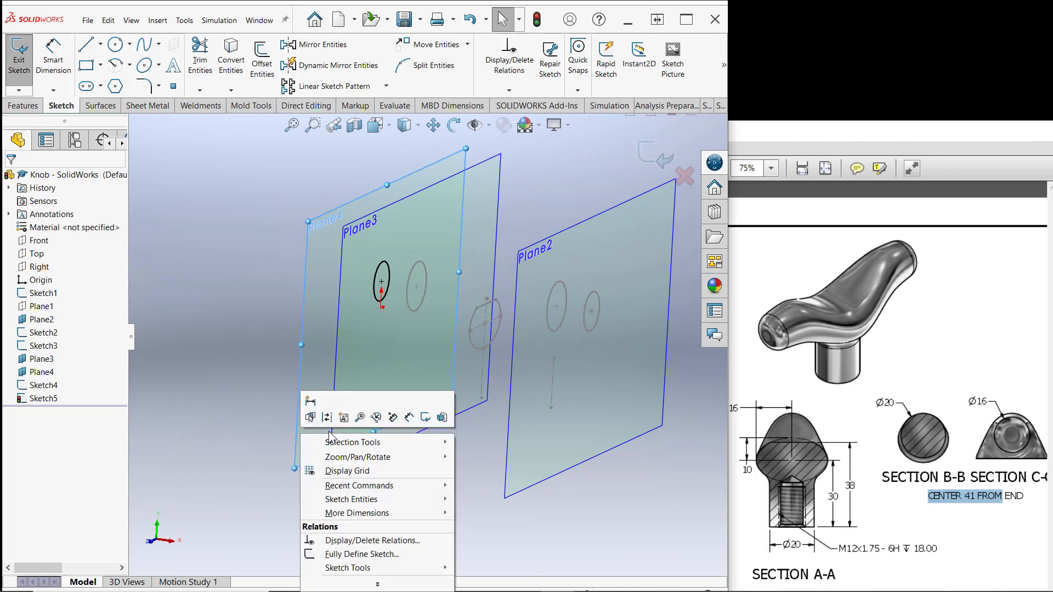
left_click(377, 584)
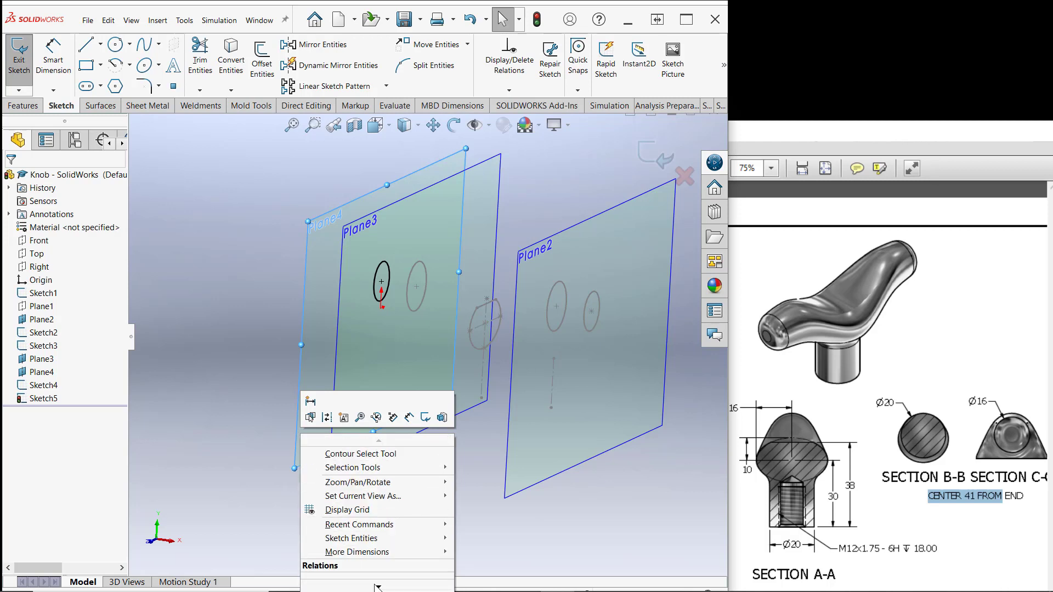
left_click(265, 492)
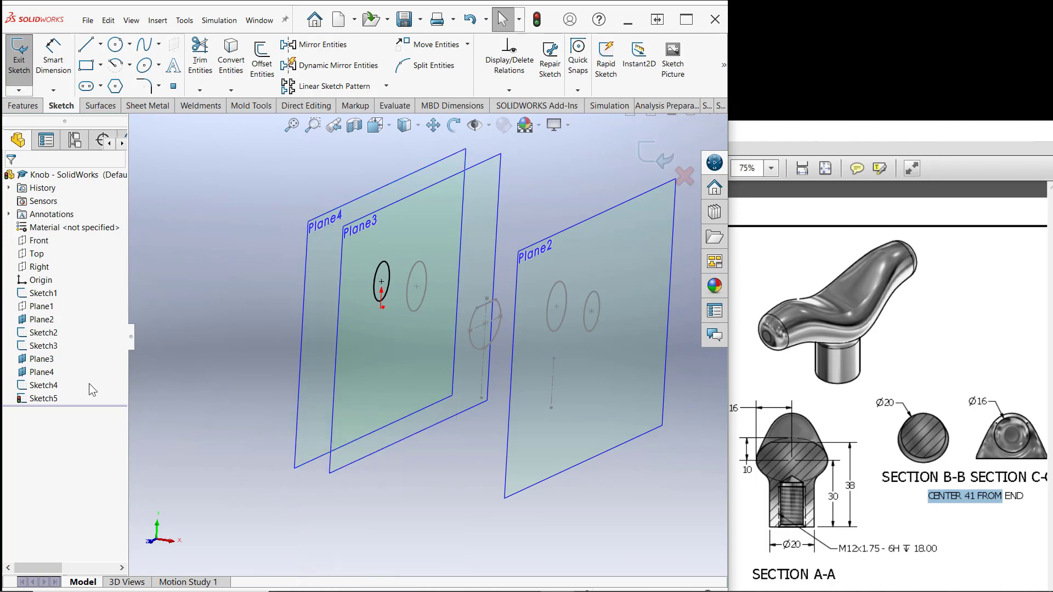
- Hide the remaining offset planes Plane2, Plane3 and Plane4 so only the section sketches are displayed
right_click(45, 324)
left_click(71, 301)
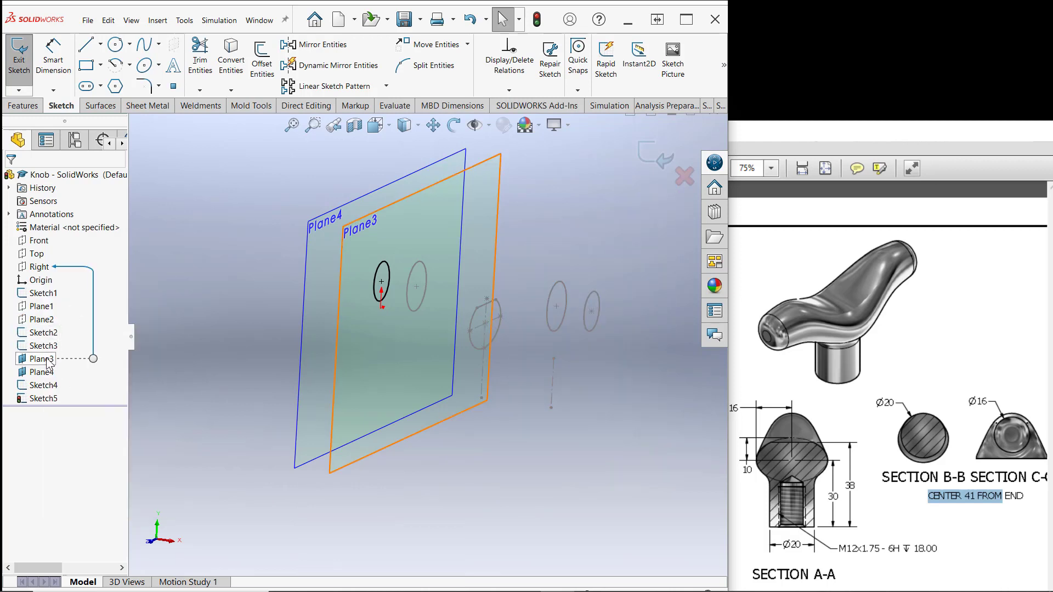
right_click(47, 361)
left_click(73, 337)
right_click(48, 377)
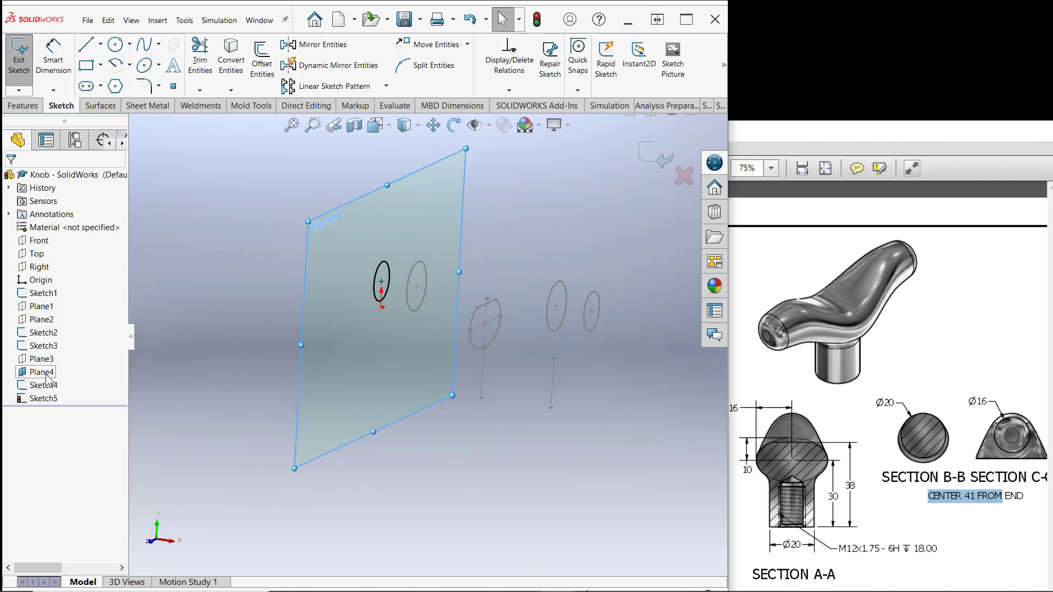
left_click(73, 355)
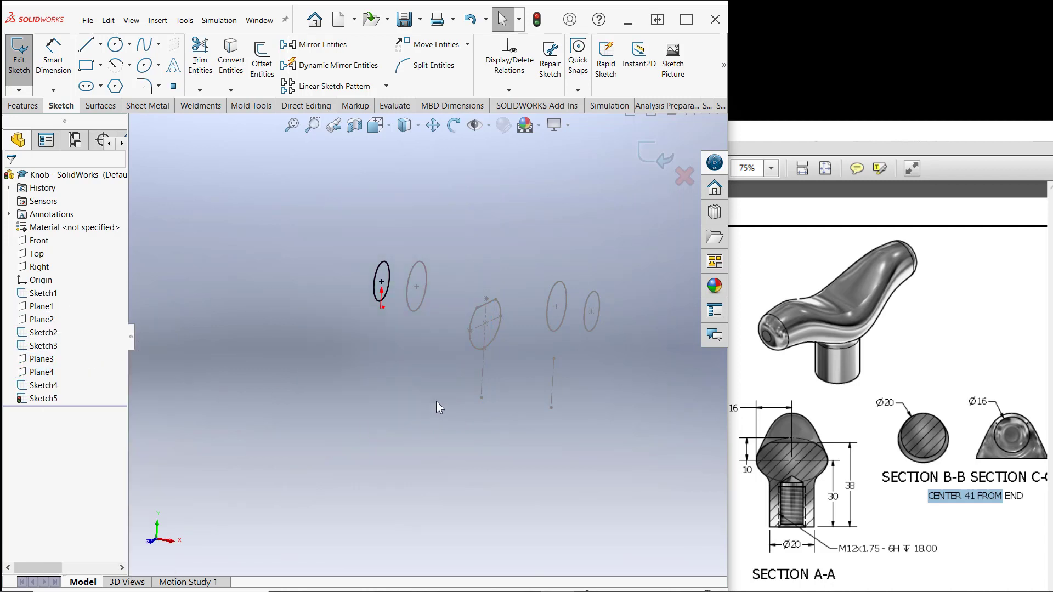
- Loft a solid through the five section profiles in order from one end: Sketch3, Sketch2, Sketch1, Sketch4 and Sketch5
scroll(390, 431, "down", 3)
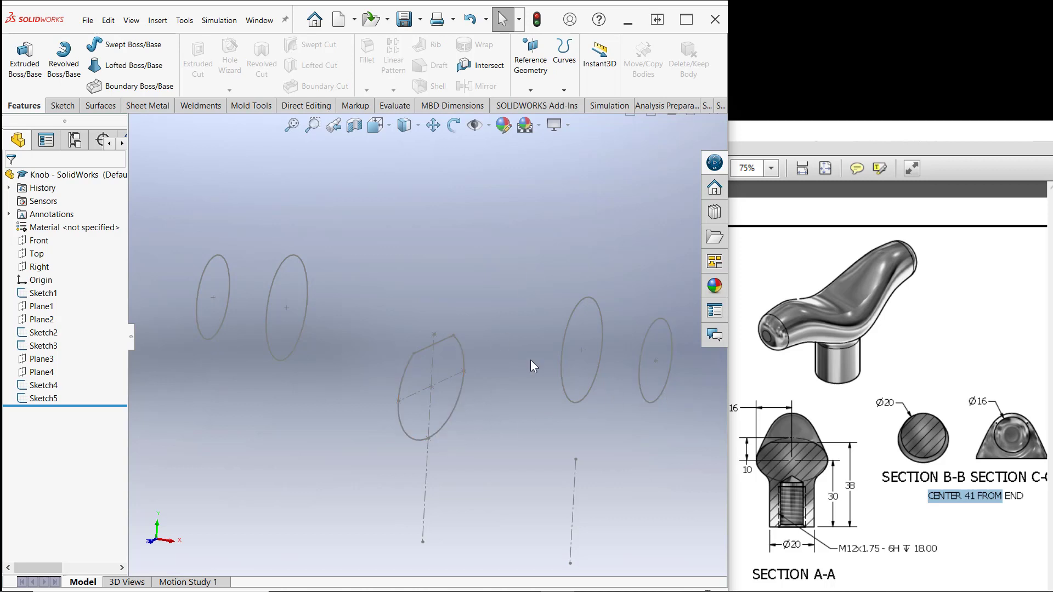
left_click(108, 71)
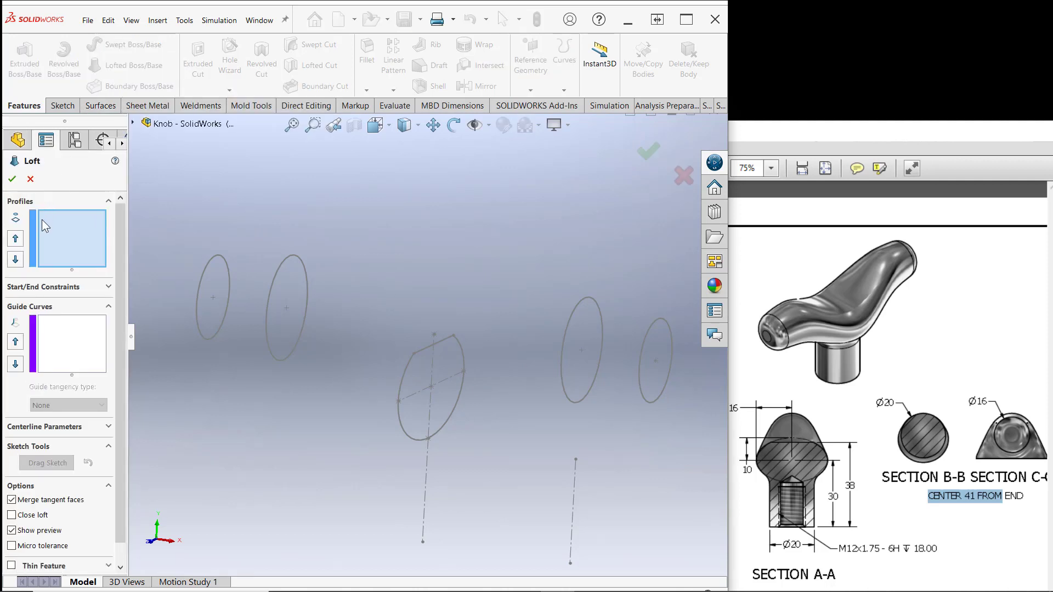
left_click(661, 396)
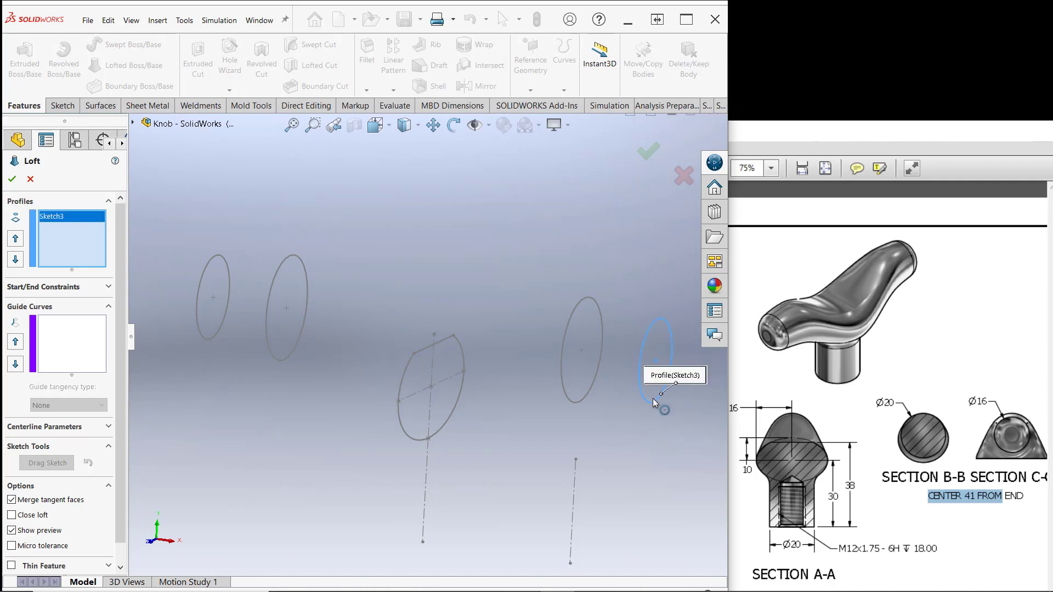
left_click(587, 391)
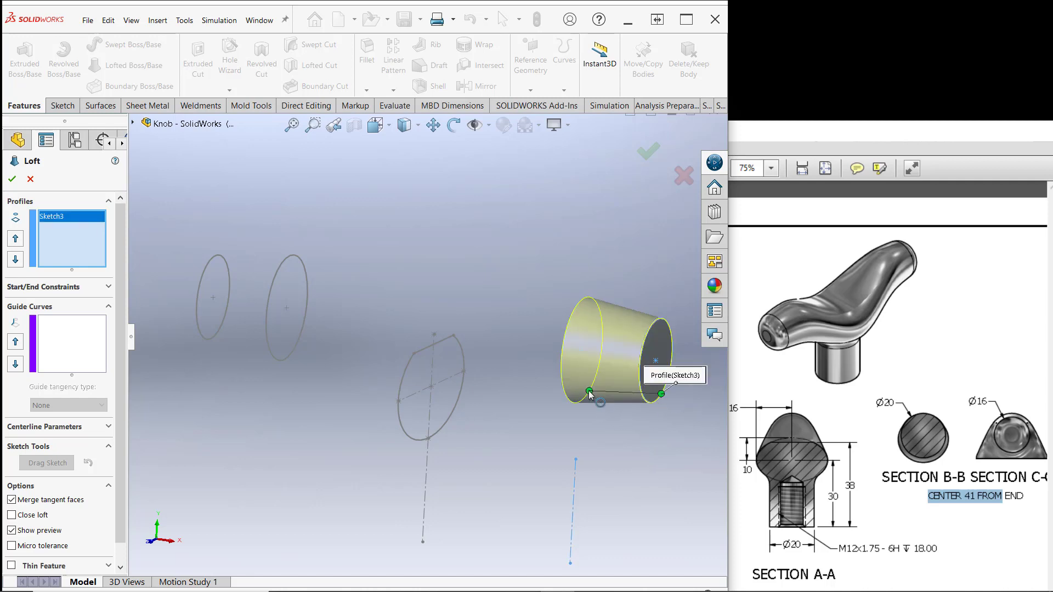
left_click(441, 426)
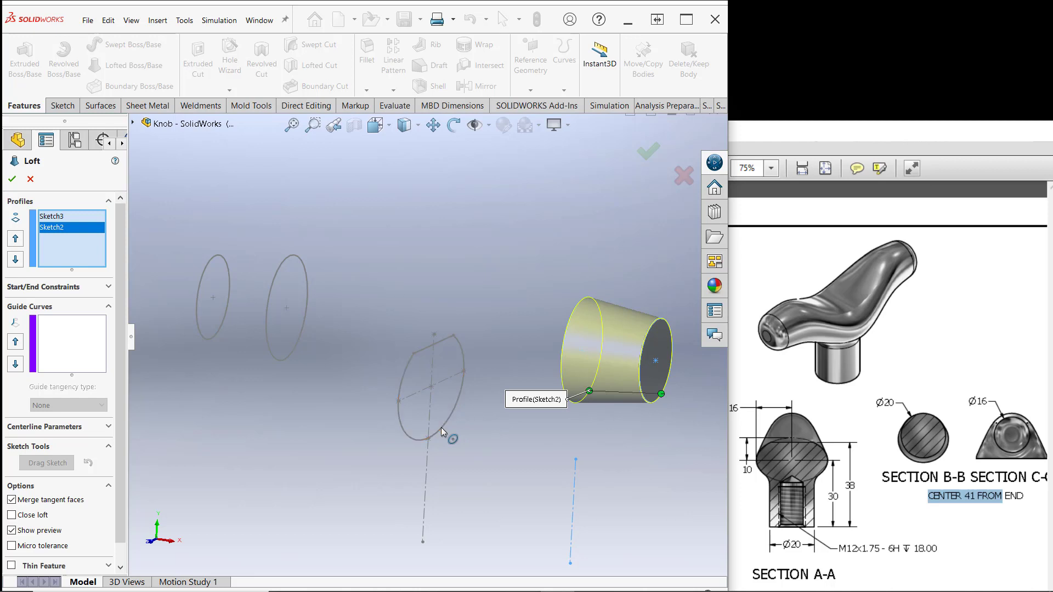
left_click(298, 339)
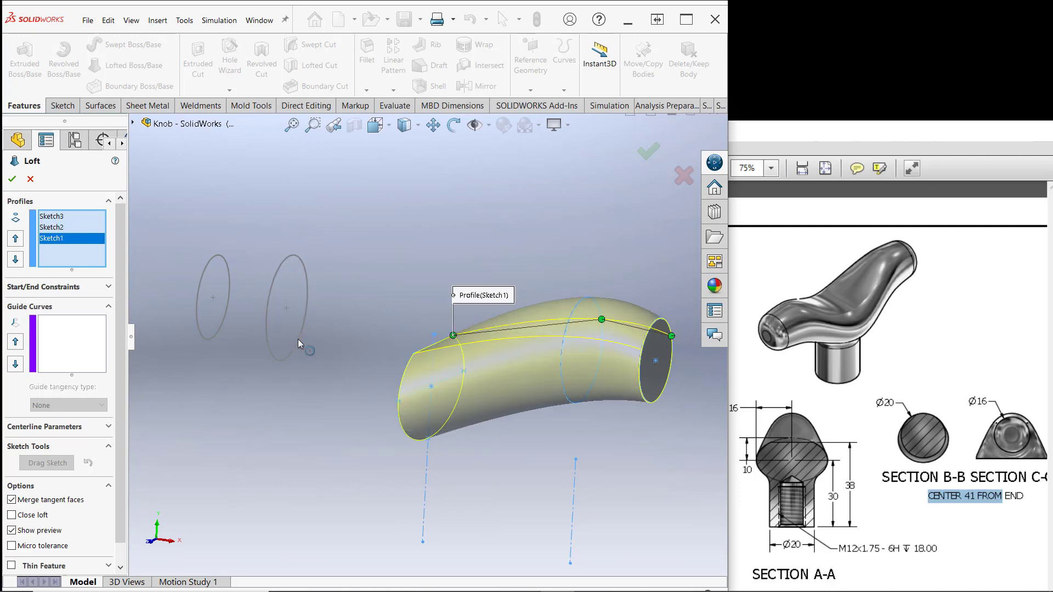
left_click(224, 323)
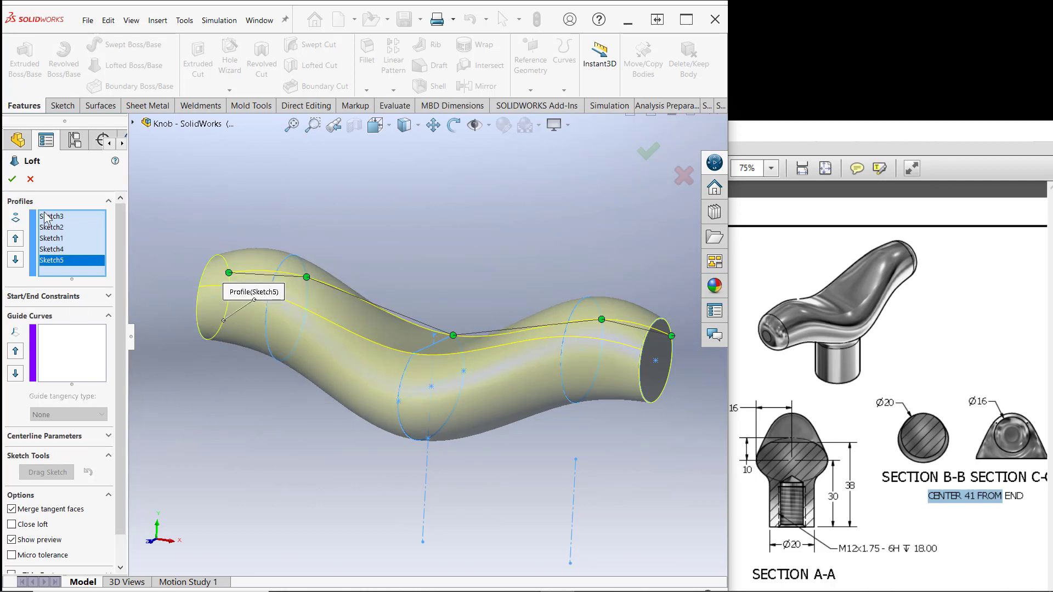
left_click(12, 179)
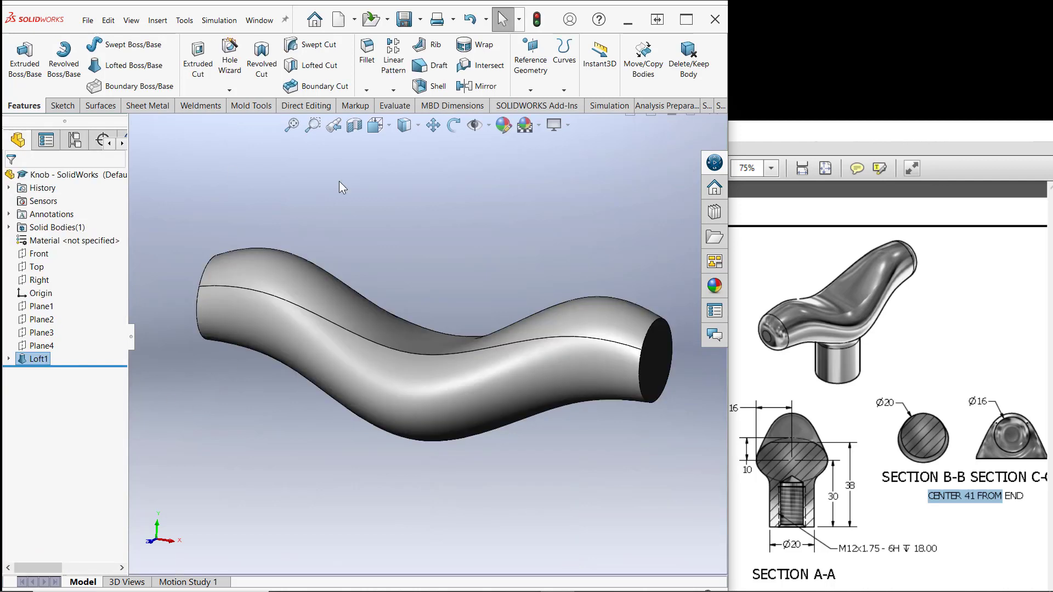
- Show the elliptical section's sketch, Sketch1, which is nested under the loft feature
key("f")
scroll(353, 171, "up", 1)
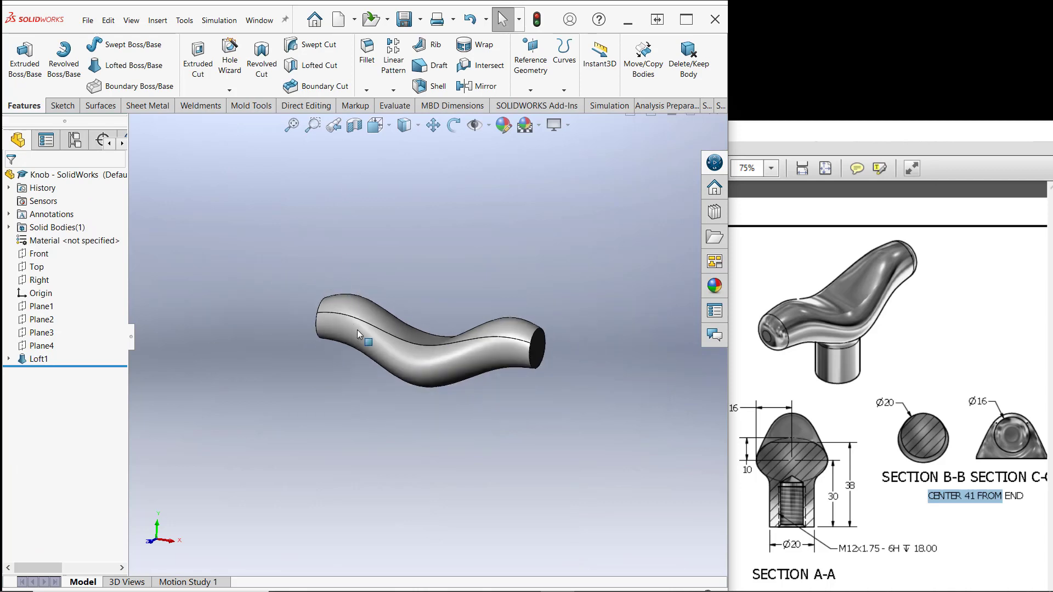
scroll(357, 330, "down", 2)
scroll(585, 481, "down", 1)
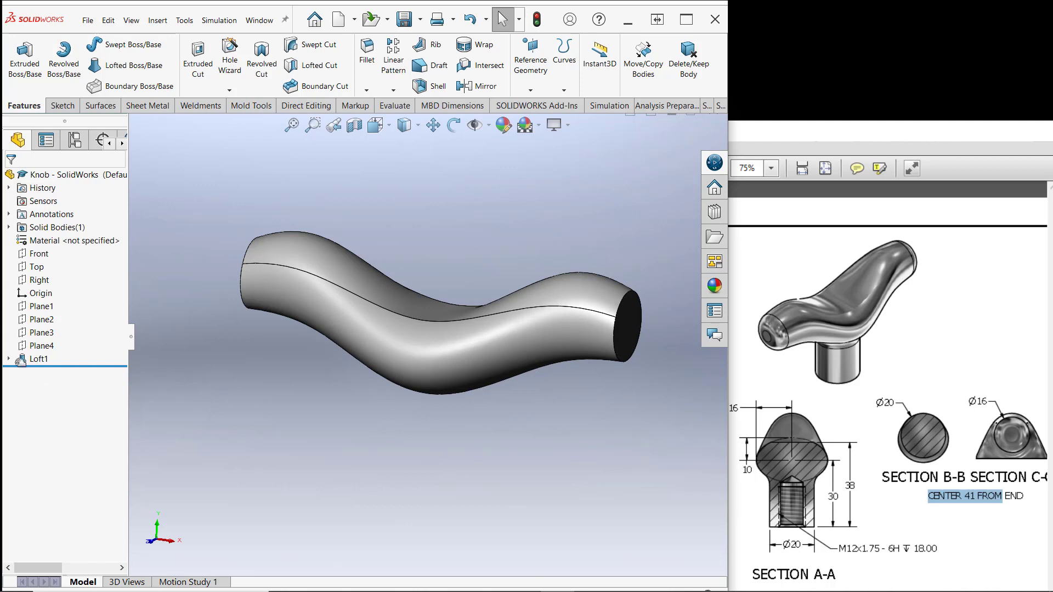
left_click(9, 359)
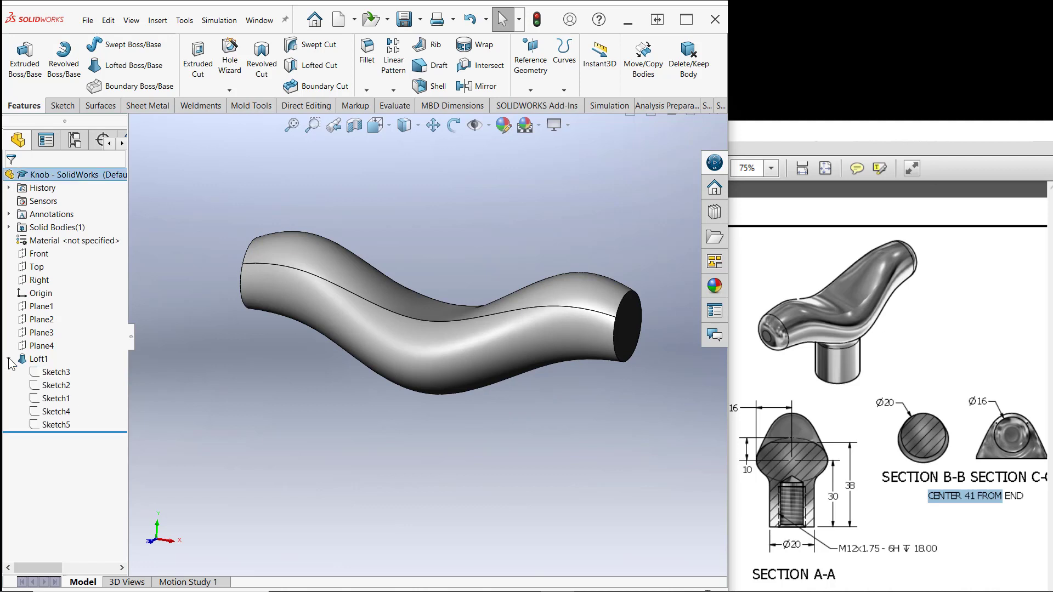
right_click(57, 399)
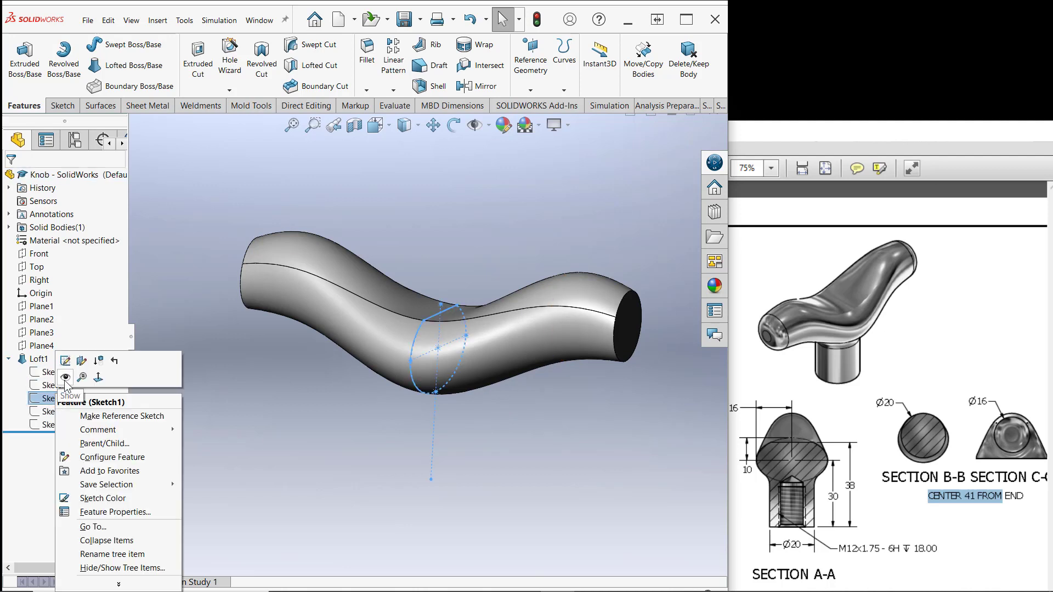
left_click(64, 378)
left_click(242, 439)
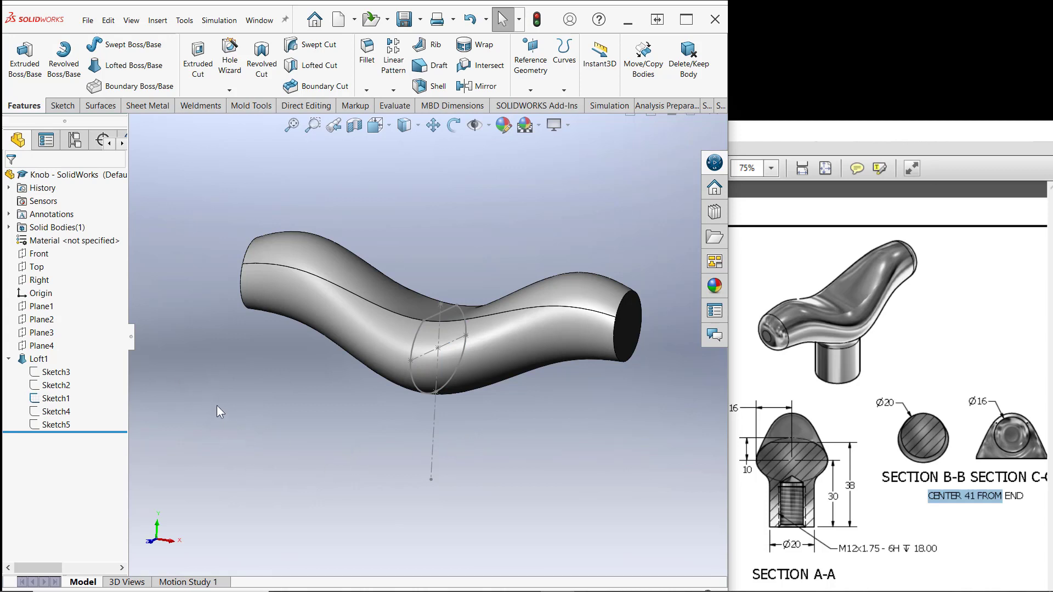
- Sketch a corner rectangle on the Front plane from the origin, snapping its lower corner to the vertical centerline's endpoint 30 mm below
left_click(29, 254)
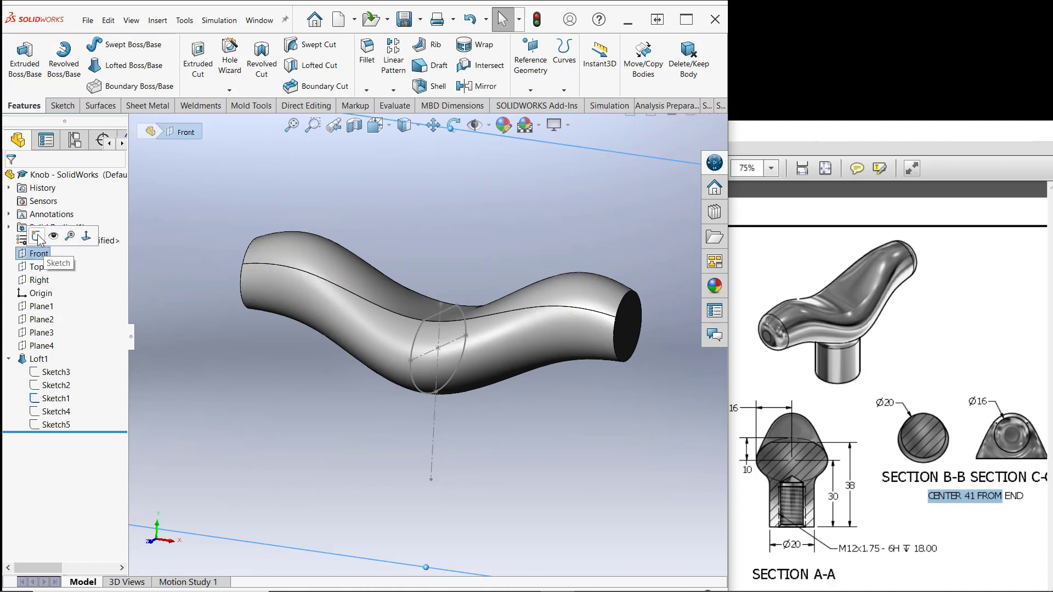
left_click(36, 237)
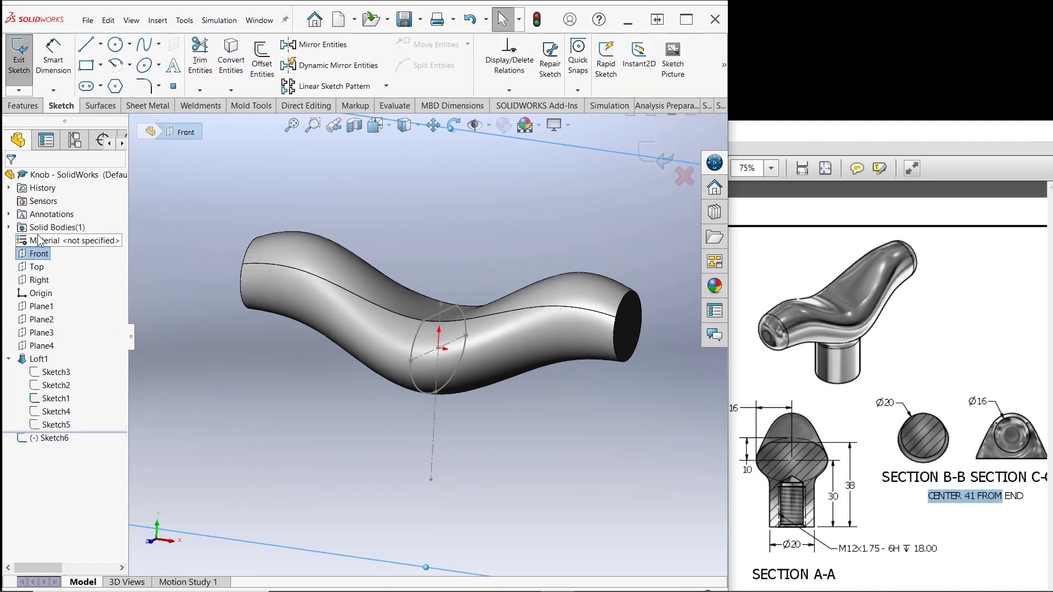
left_click(86, 66)
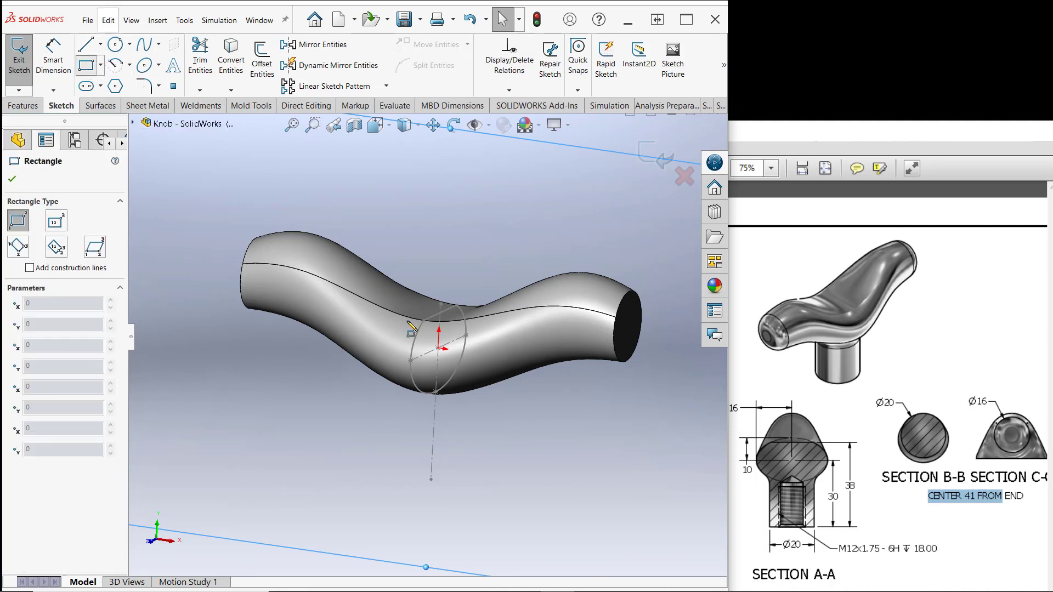
left_click(438, 348)
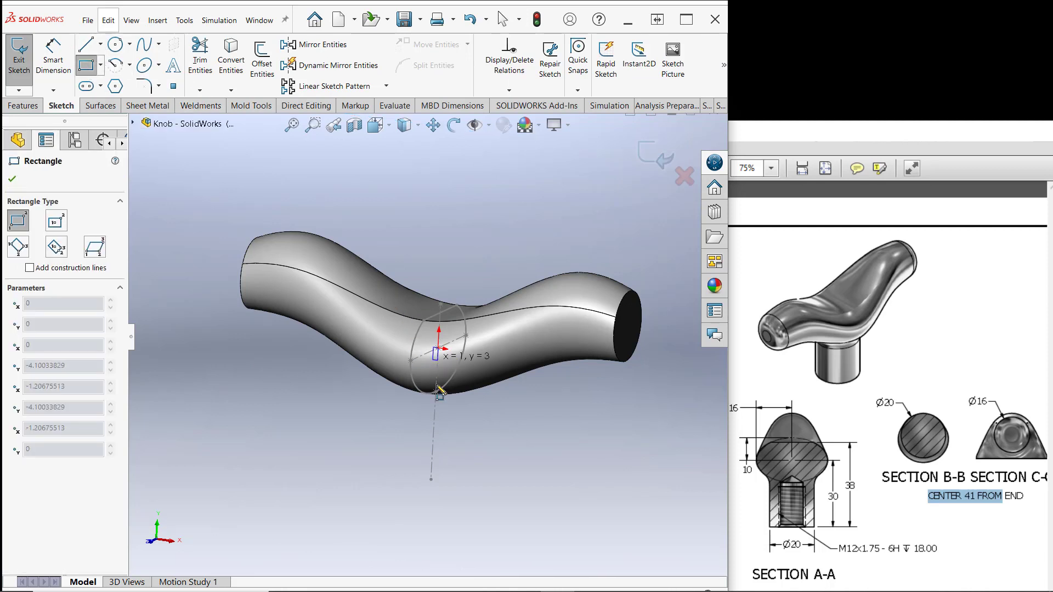
left_click(493, 467)
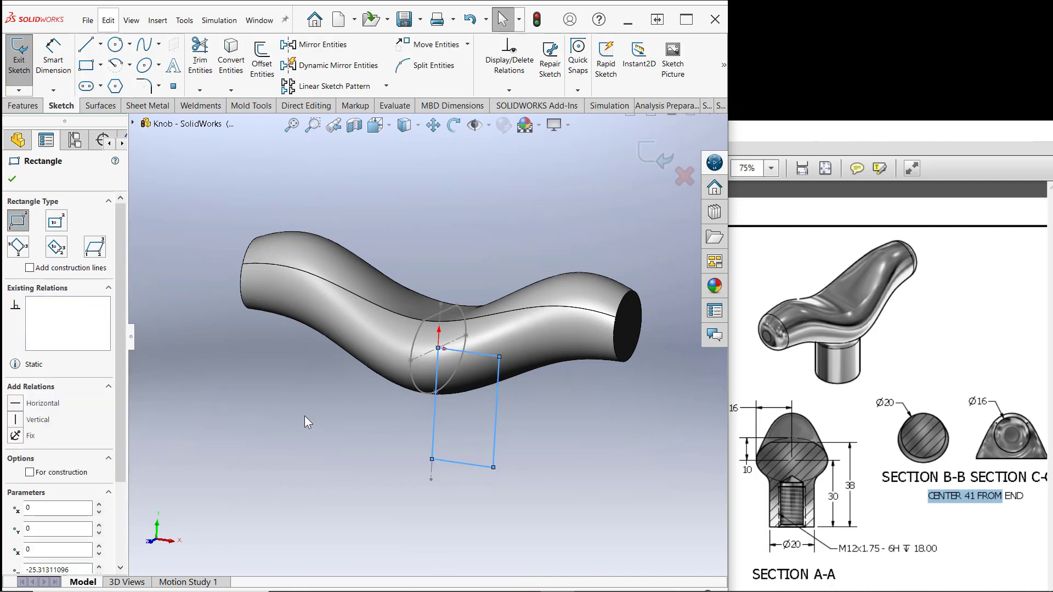
right_click(305, 417)
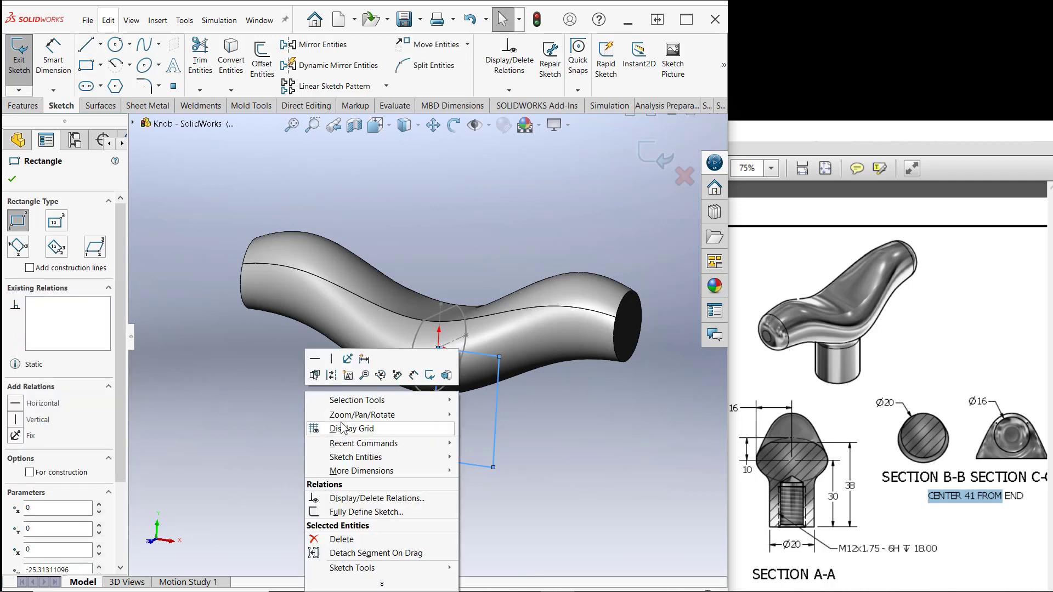
left_click(300, 418)
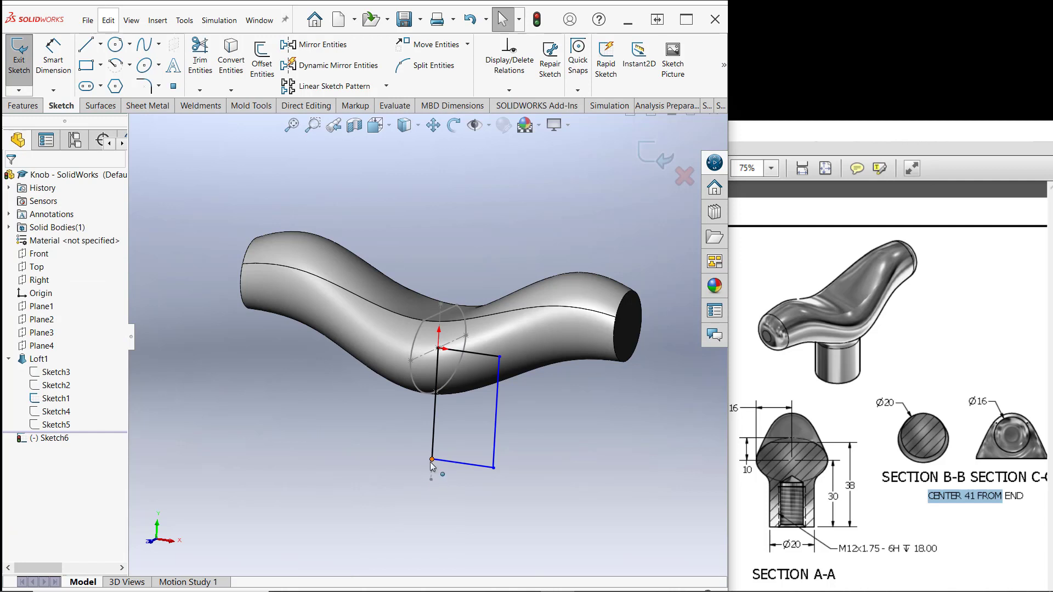
left_click_drag(432, 461, 433, 480)
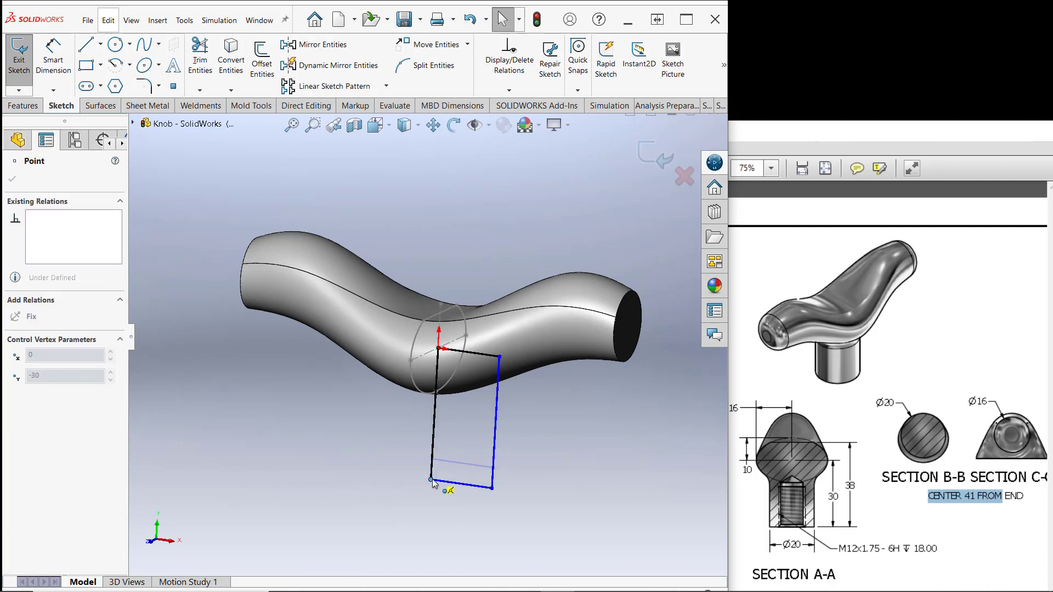
left_click(351, 468)
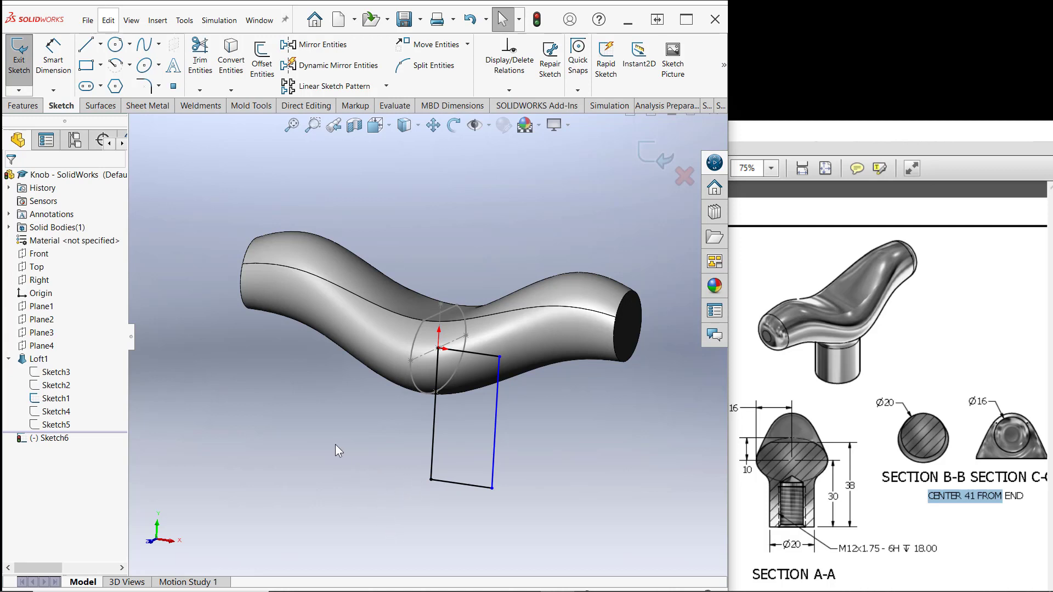
- Make the rectangle's edge through the origin construction geometry and dimension the profile's diameter about it as 20 mm
left_click(435, 430)
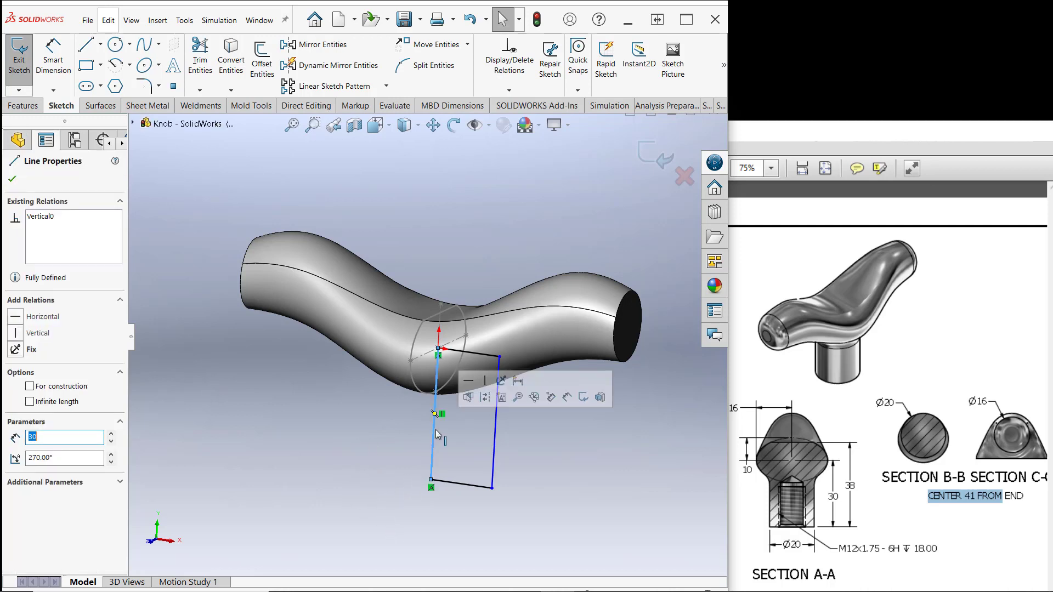
left_click(342, 417)
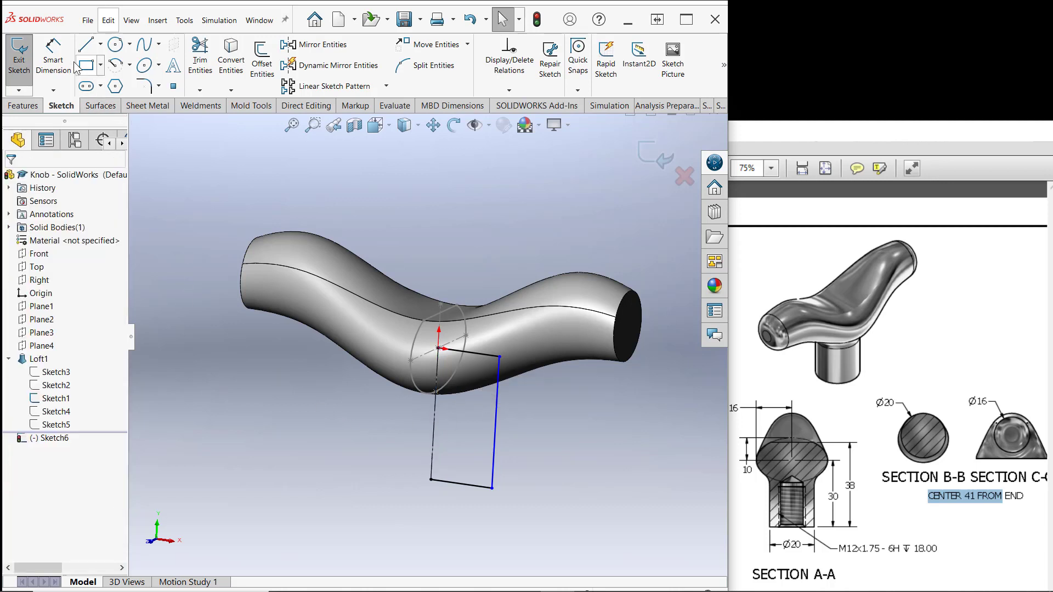
left_click(53, 54)
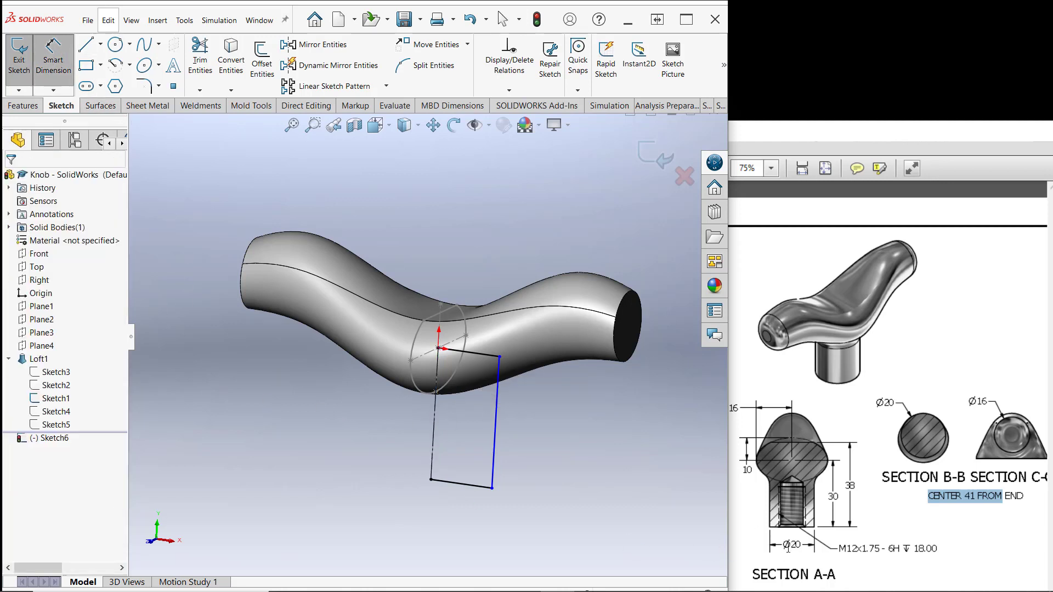
left_click(434, 439)
left_click(496, 461)
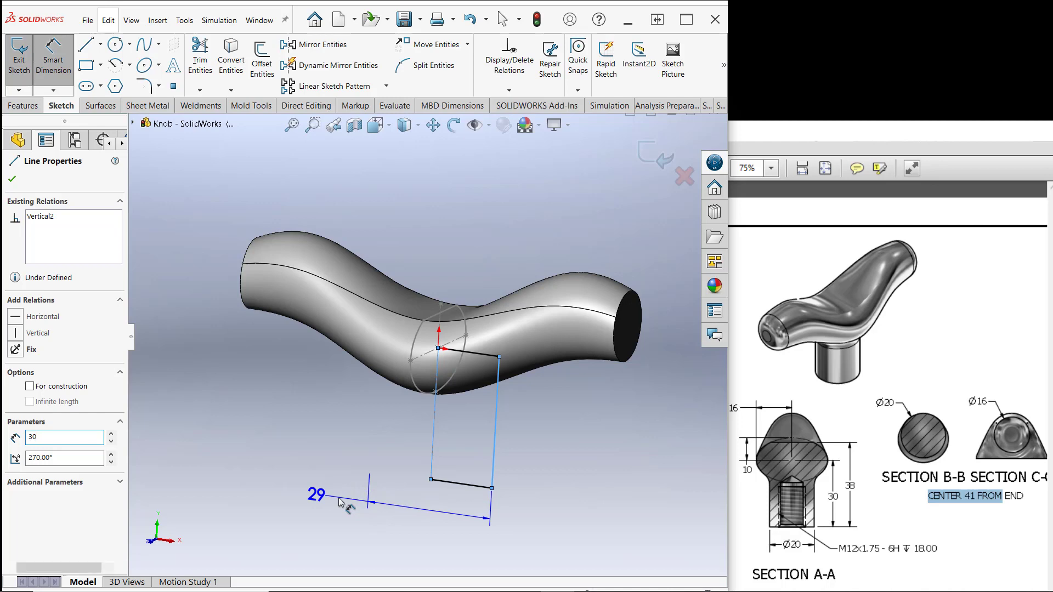
left_click(341, 500)
type("20")
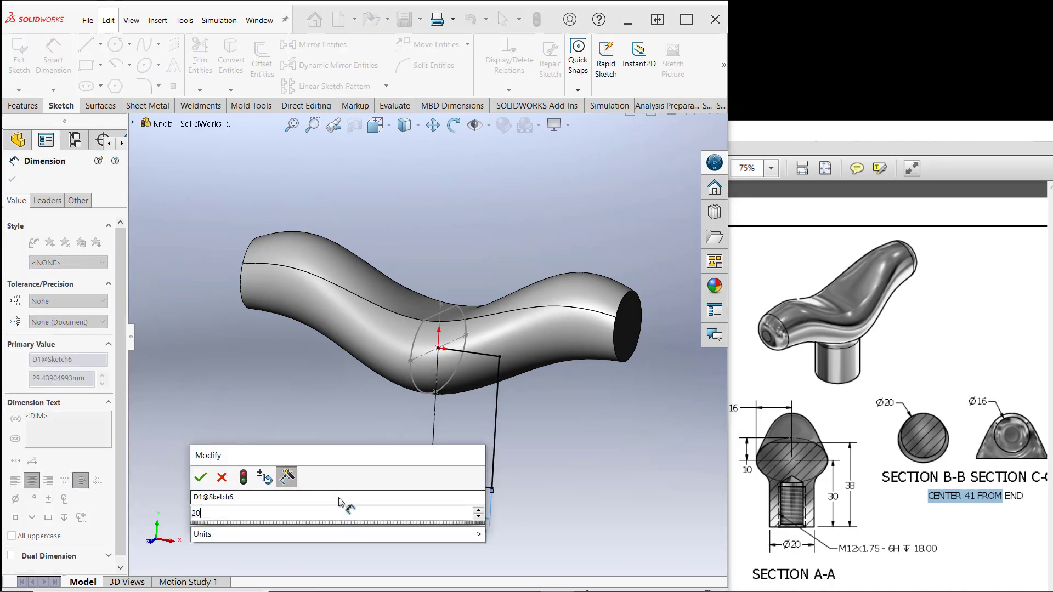
key("Return")
right_click(431, 251)
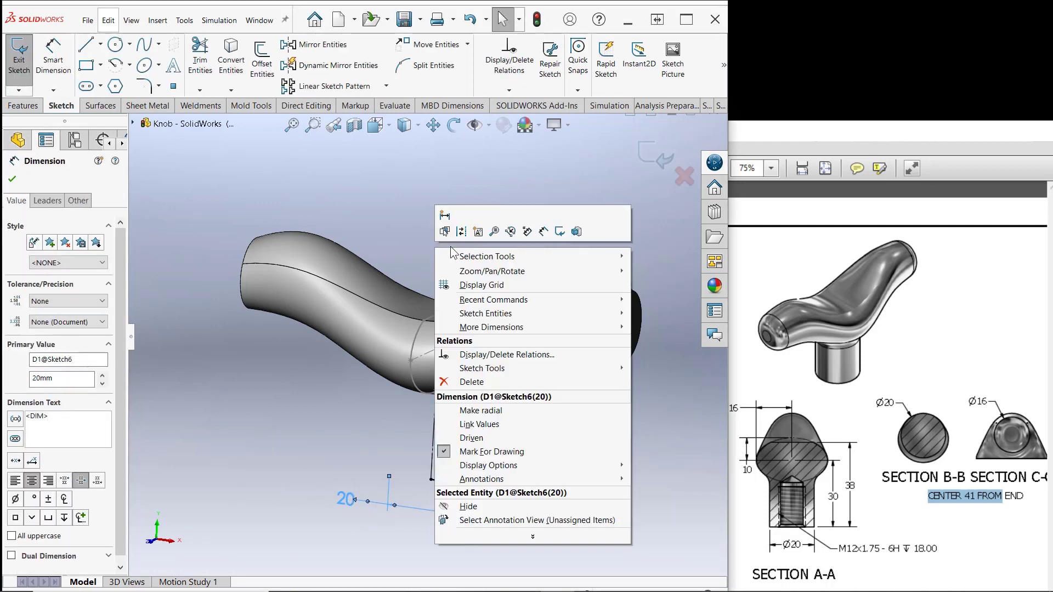
left_click(425, 246)
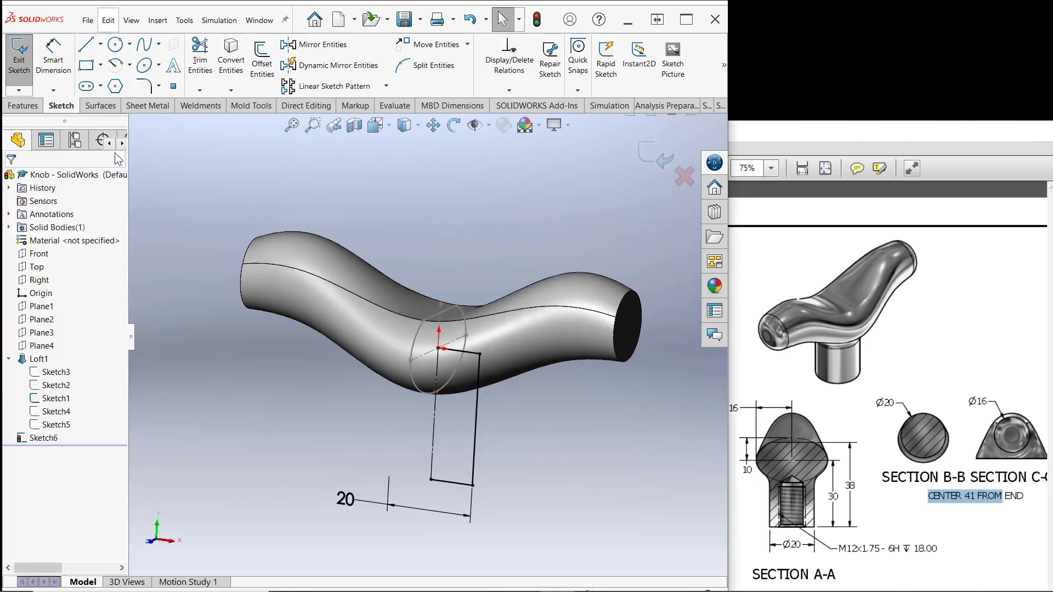
- Revolve the stem profile 360 degrees about its vertical centerline, automatically closing the open sketch and merging the result with the handle
left_click(25, 106)
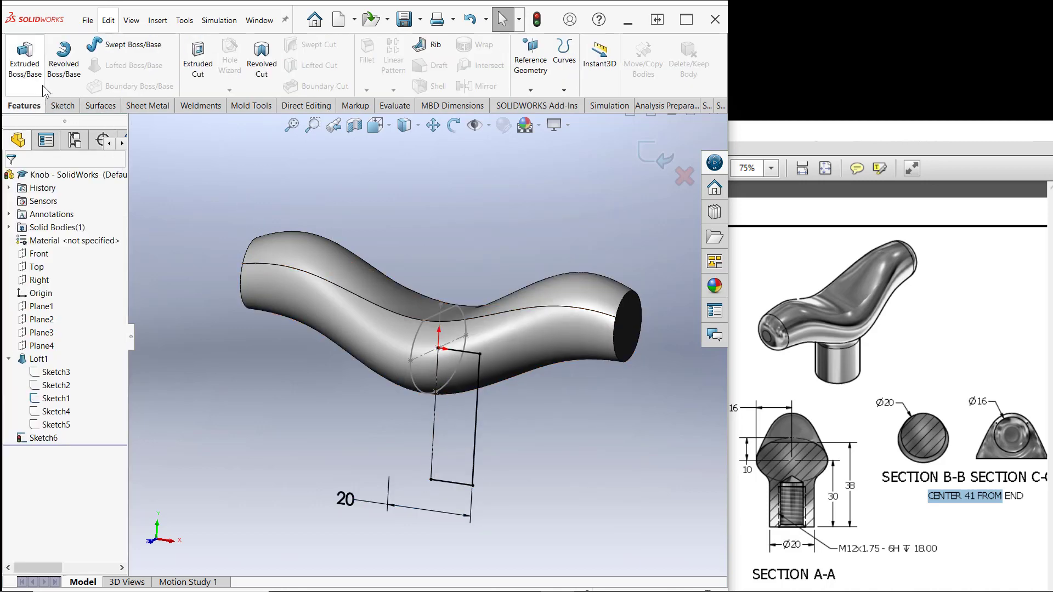
left_click(60, 75)
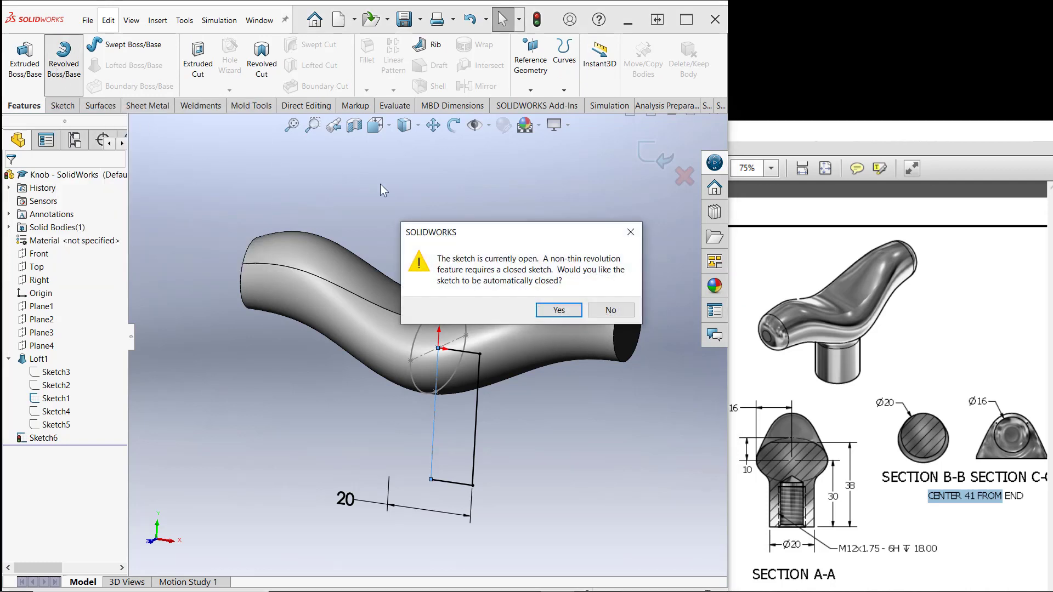
left_click(553, 310)
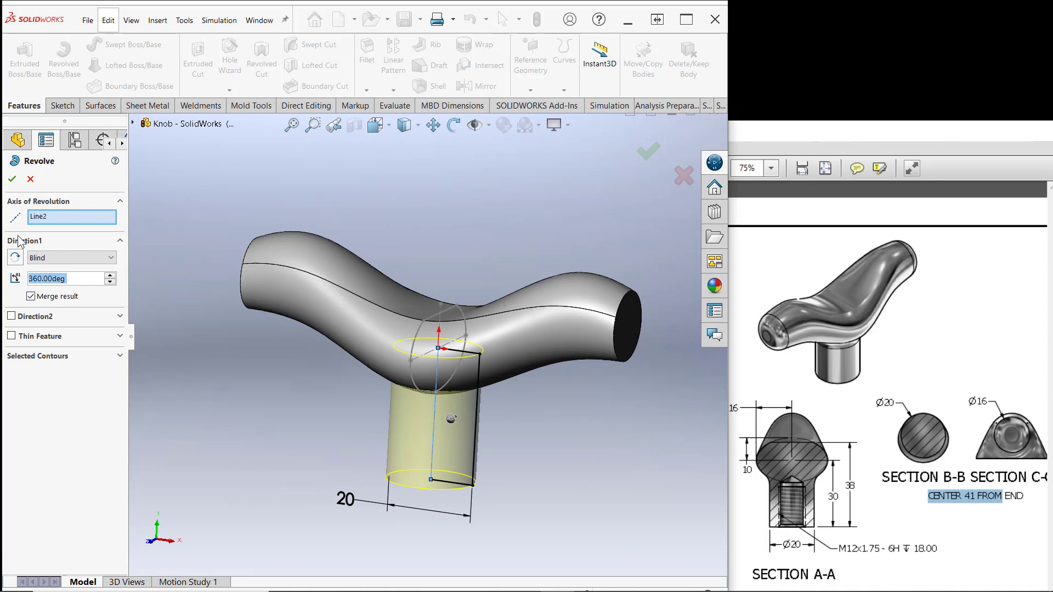
left_click(14, 179)
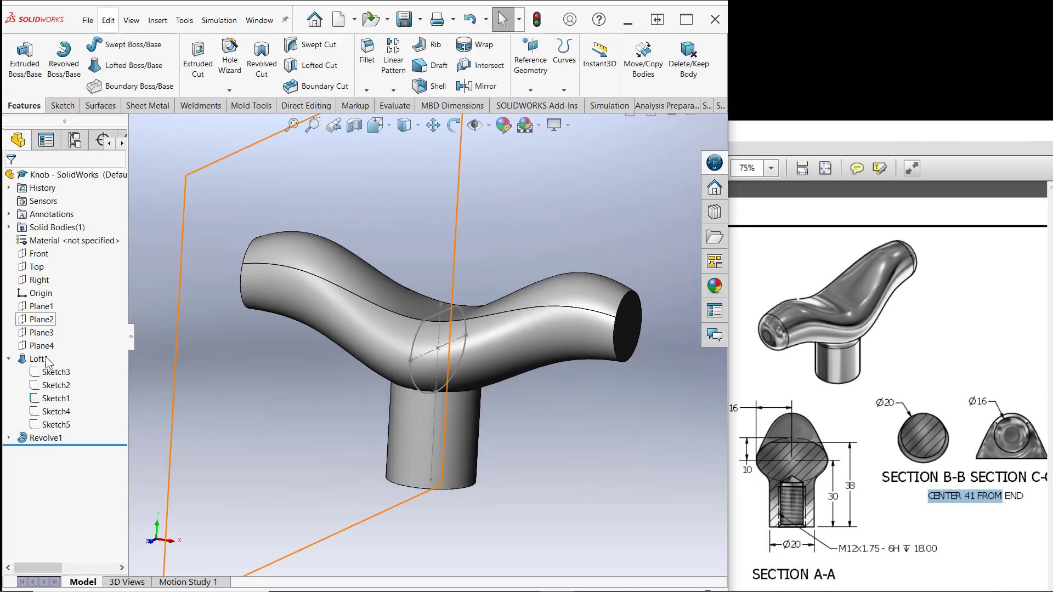
- Hide the elliptical section's sketch, Sketch1, under the loft feature
right_click(56, 399)
left_click(69, 377)
left_click(387, 205)
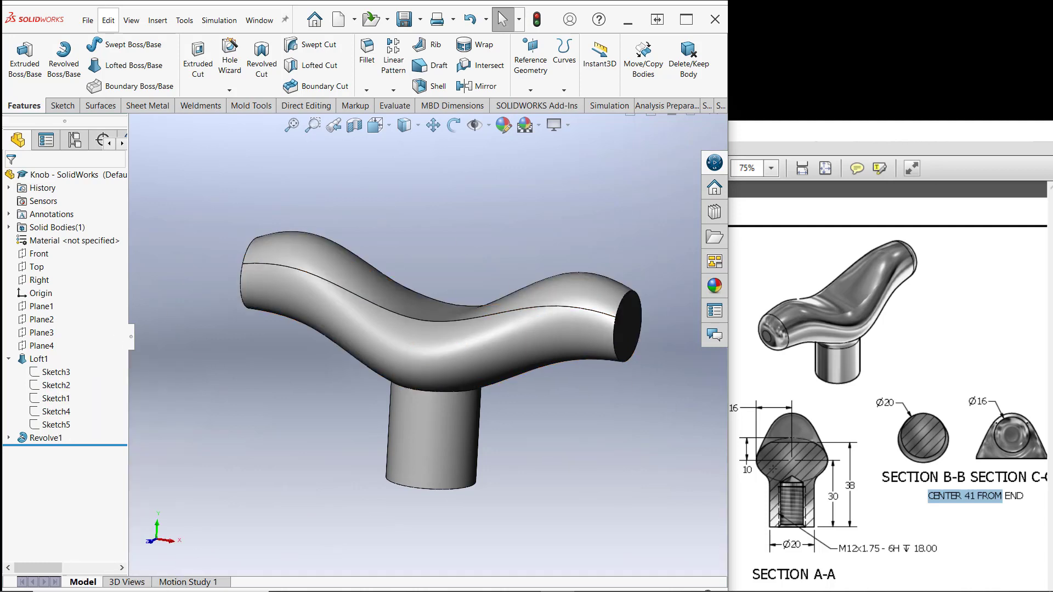
- Check the drawing's radii, then fillet the stem-to-handle edge and the edges around both handle ends with a 6 mm radius
left_click(837, 420)
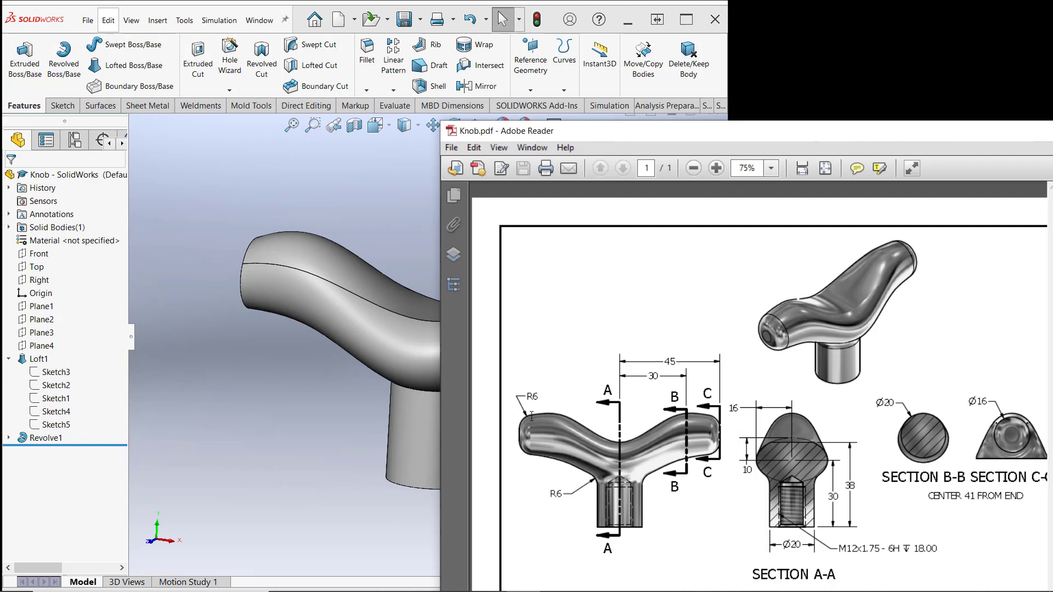
left_click(308, 388)
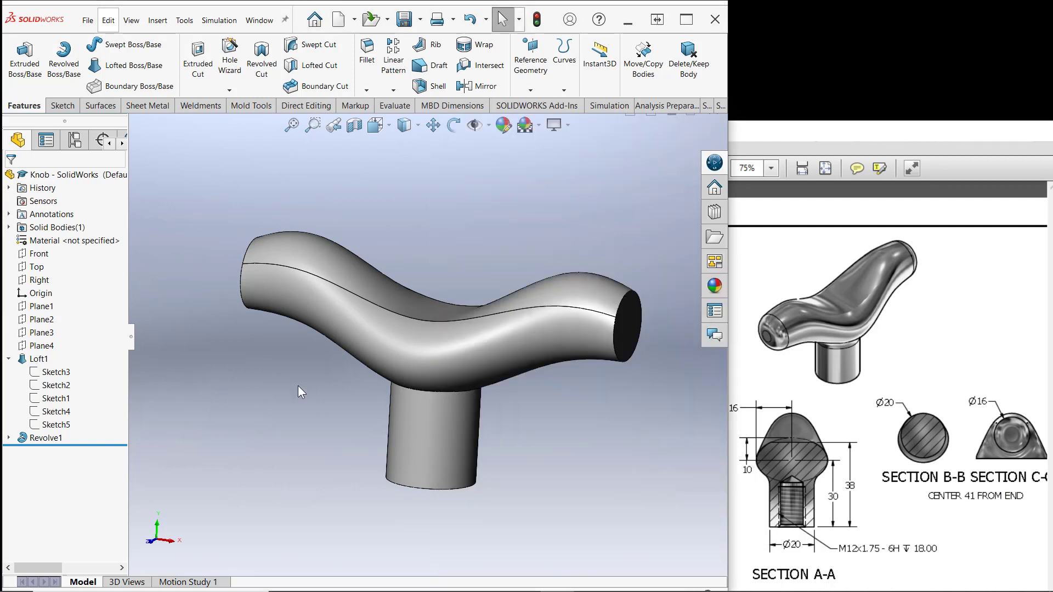
left_click(424, 391)
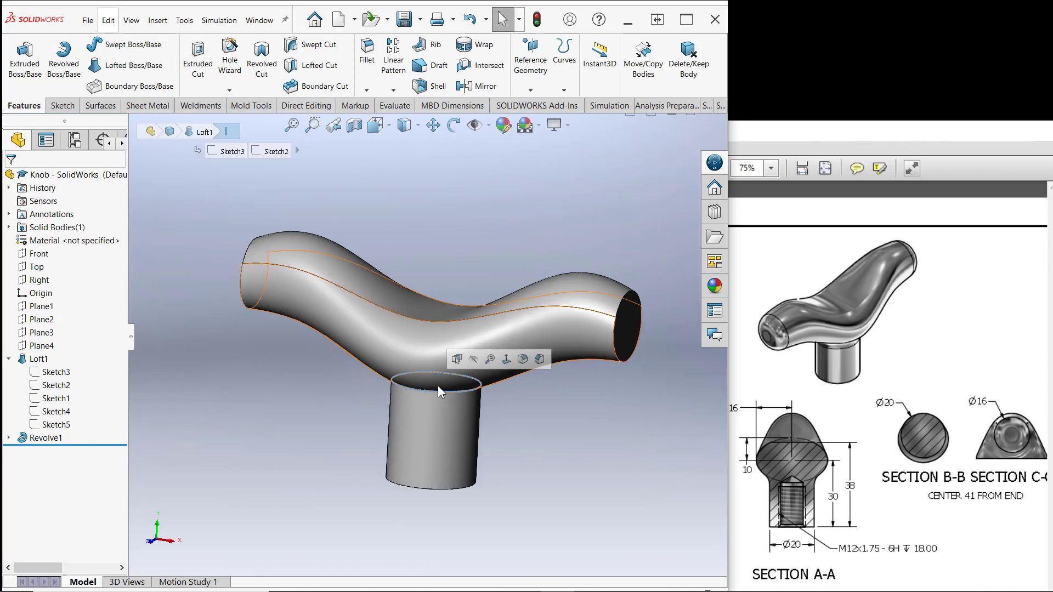
left_click(522, 360)
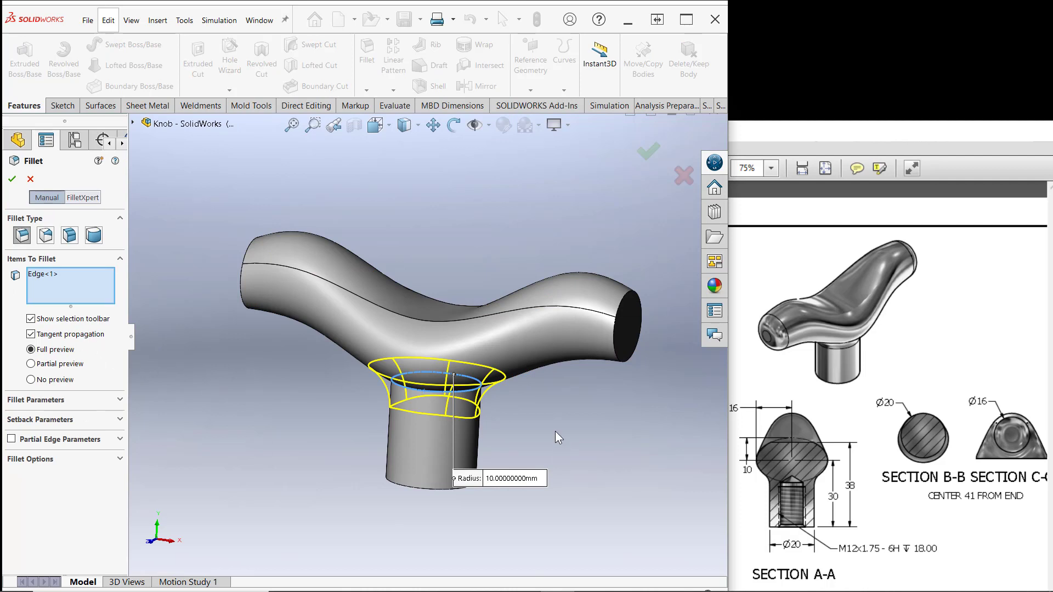
left_click(514, 483)
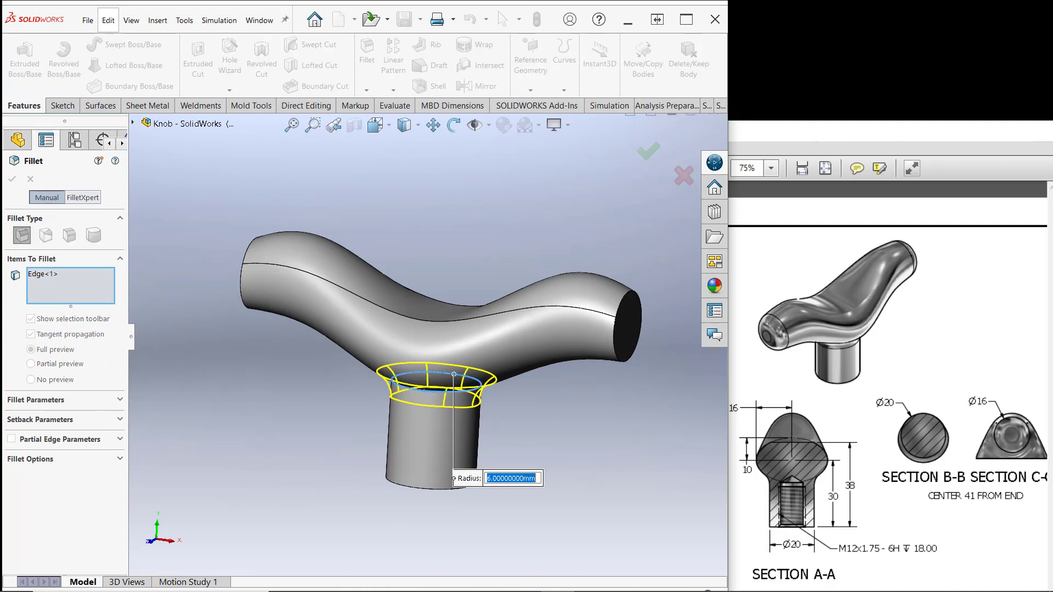
type("6")
key("Return")
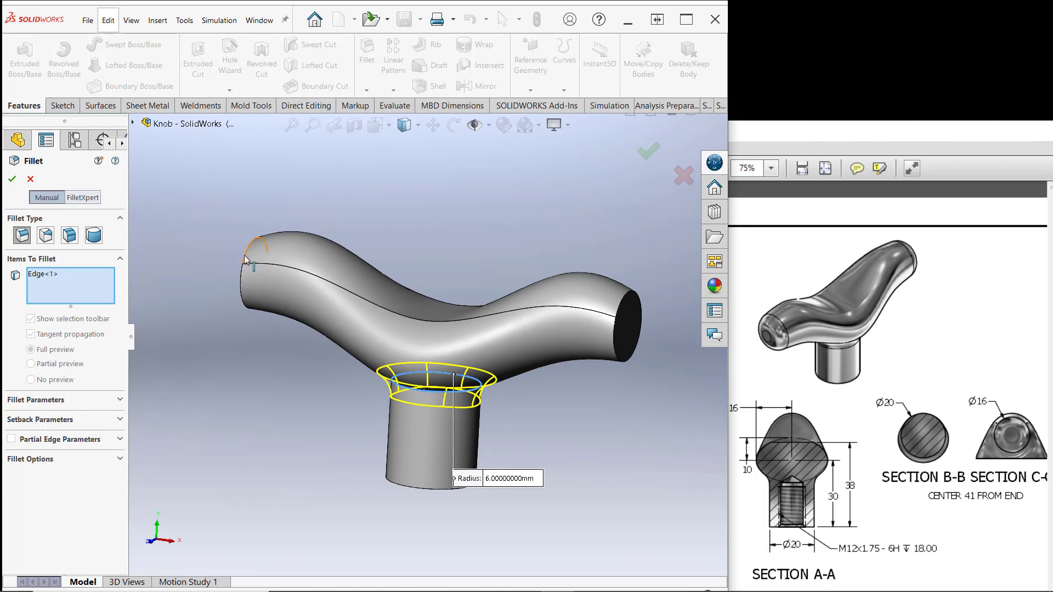
left_click(245, 300)
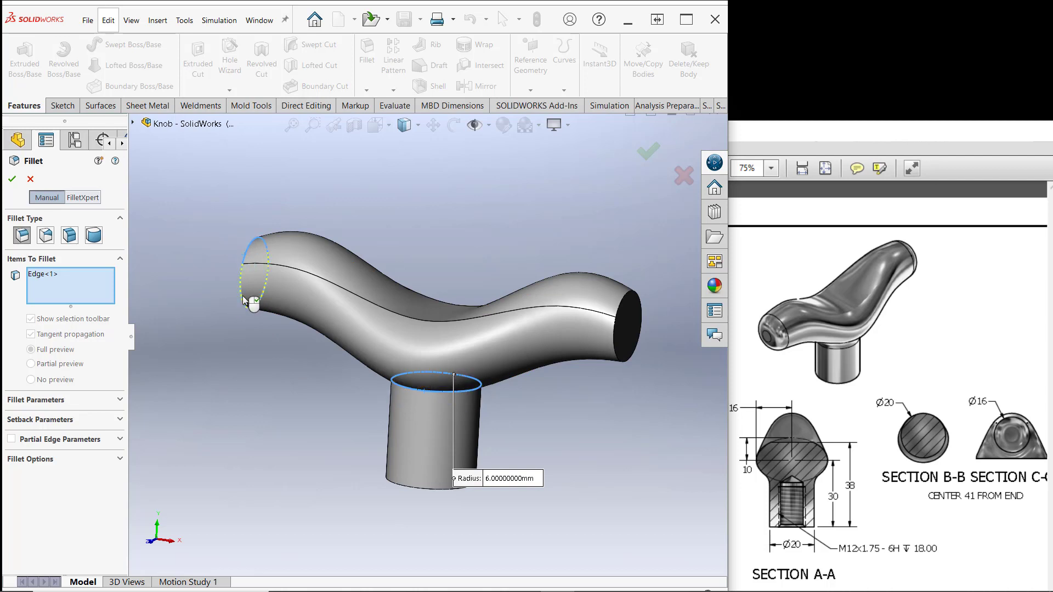
left_click(616, 355)
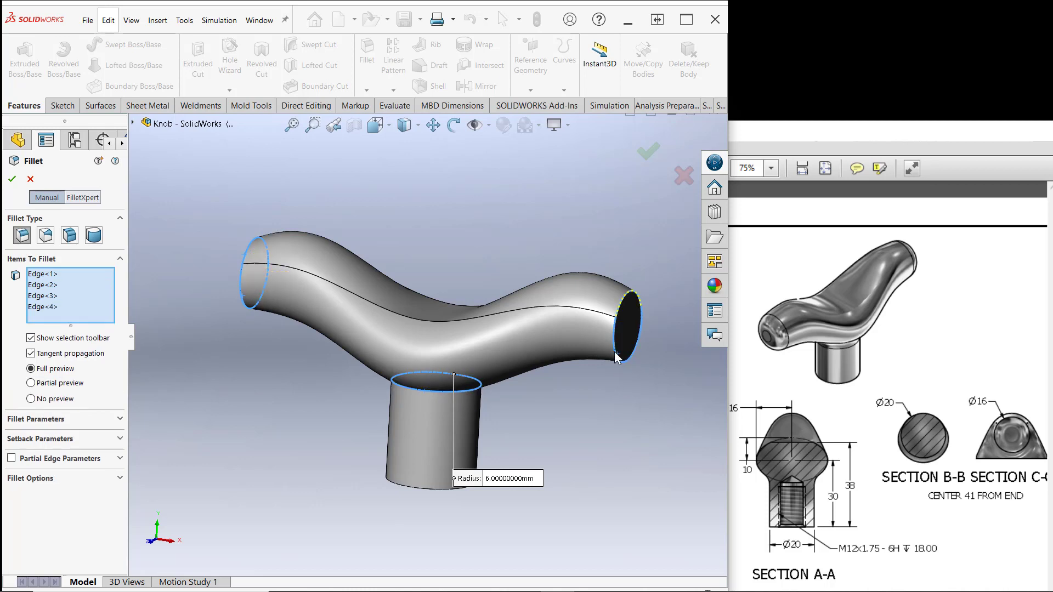
left_click(619, 307)
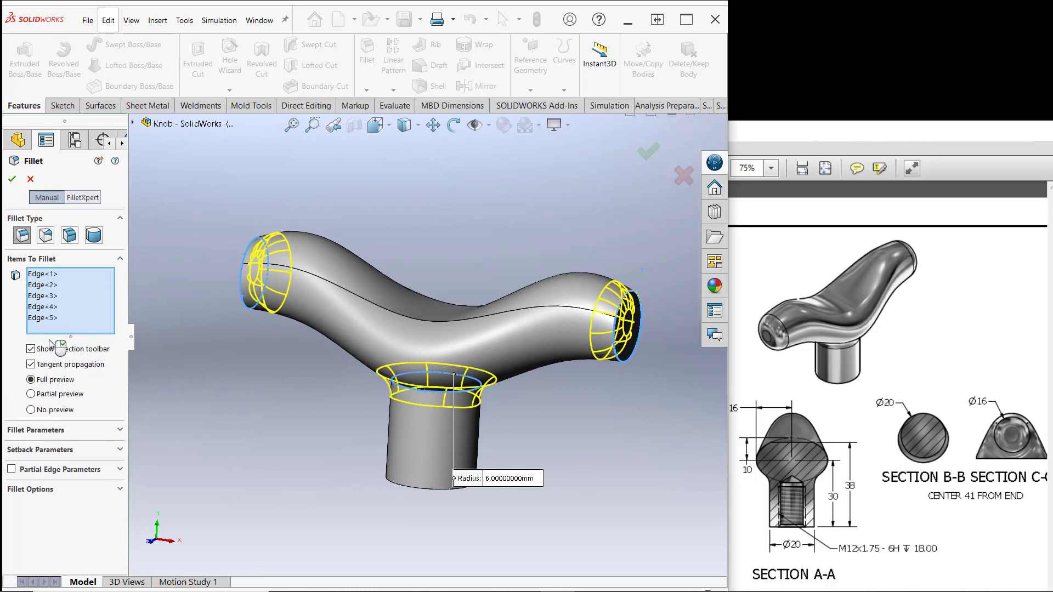
left_click(12, 178)
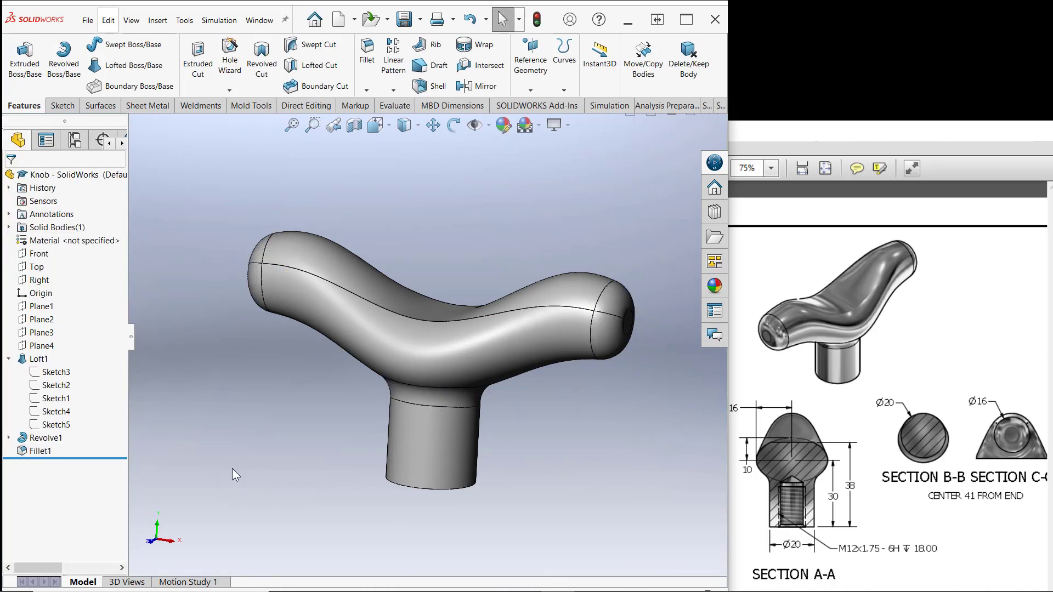
- Save the knob part
mouse_move(232, 470)
middle_mouse_down()
mouse_move(211, 508)
mouse_move(268, 522)
mouse_move(577, 476)
mouse_move(576, 436)
mouse_move(548, 396)
mouse_move(526, 390)
middle_mouse_up()
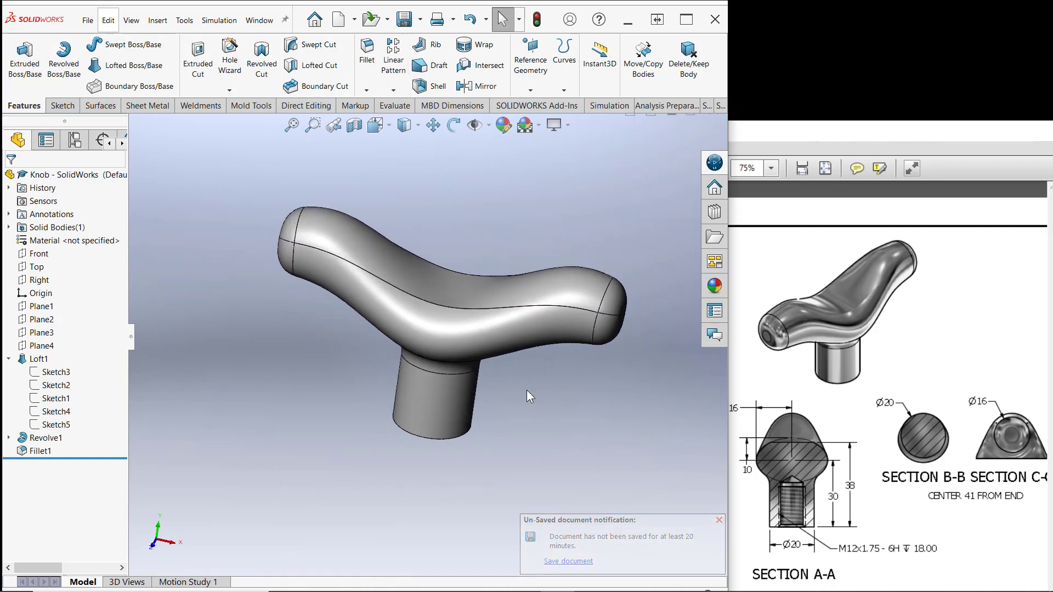
left_click(404, 20)
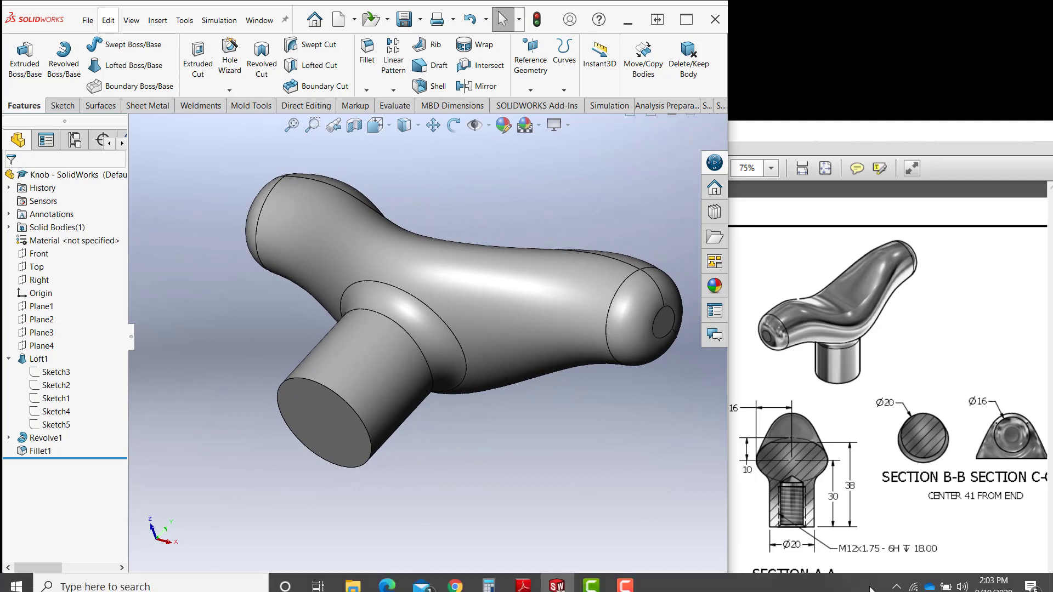
- Start a Hole Wizard hole on the stem's flat end face and position it at the face's center
left_click(348, 452)
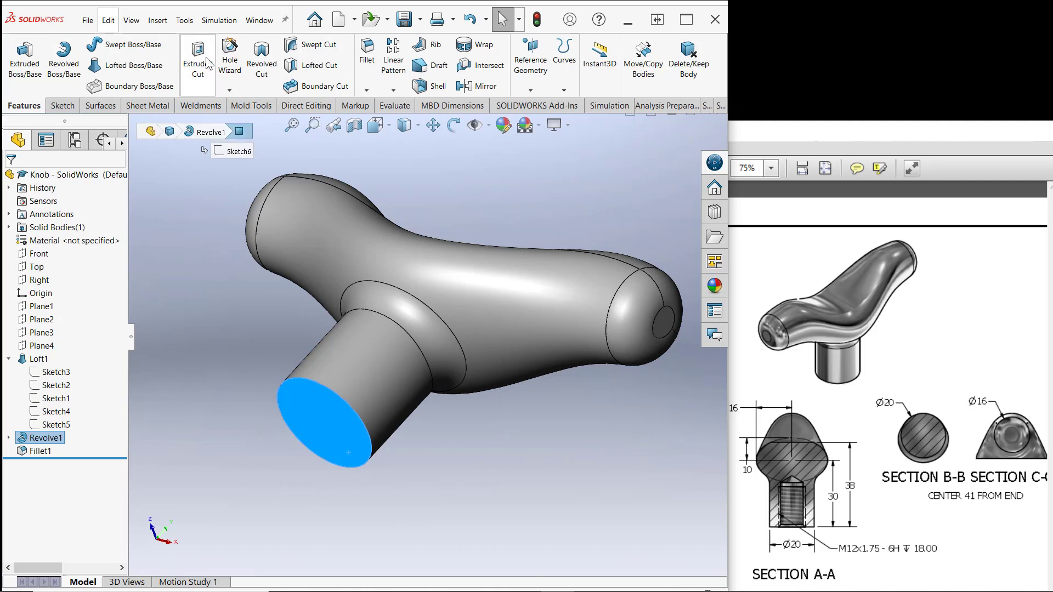
left_click(235, 53)
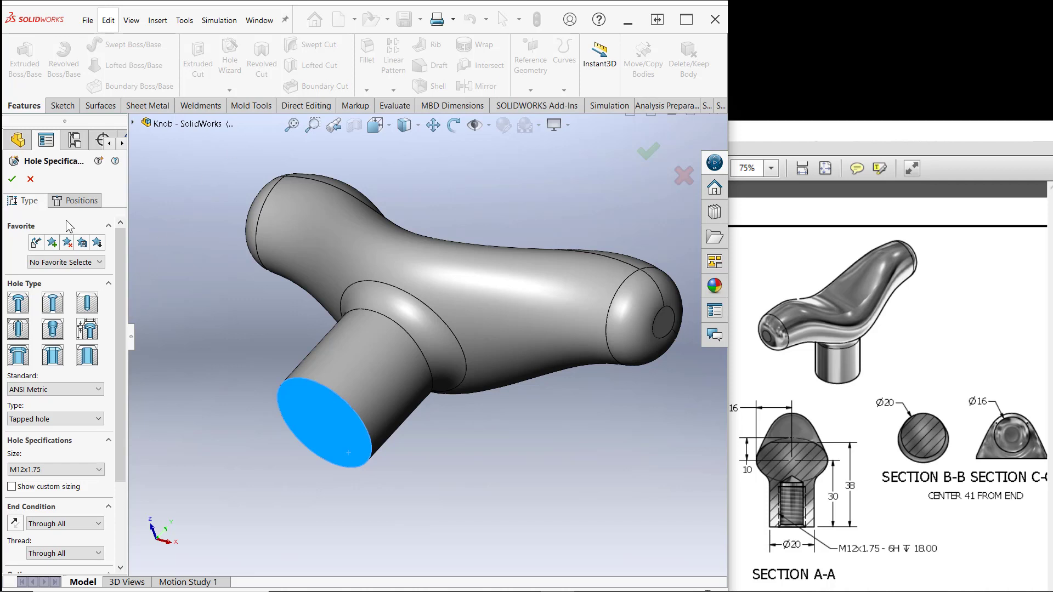
left_click(88, 203)
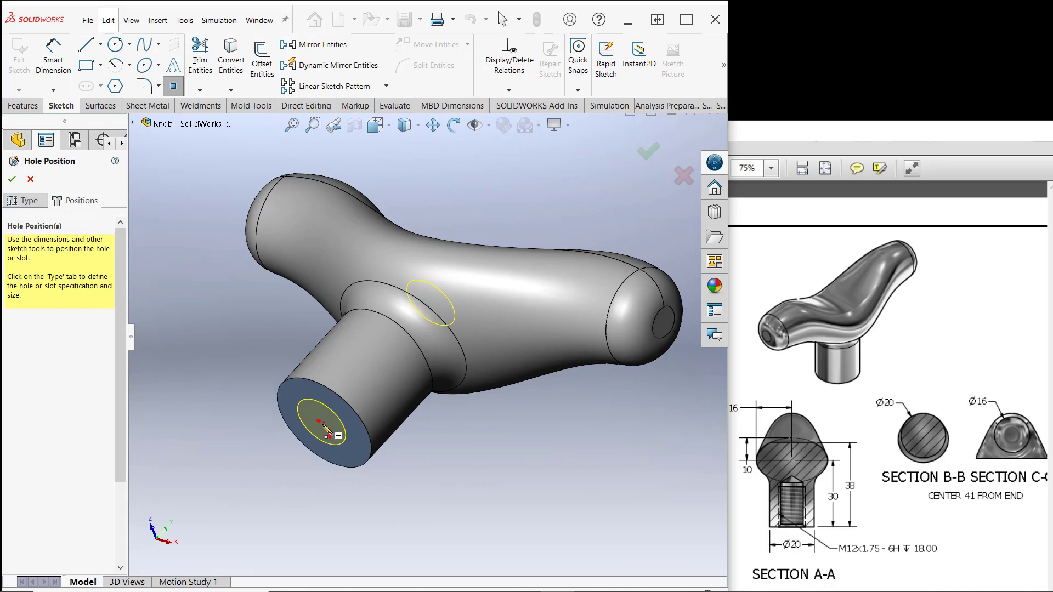
left_click(325, 424)
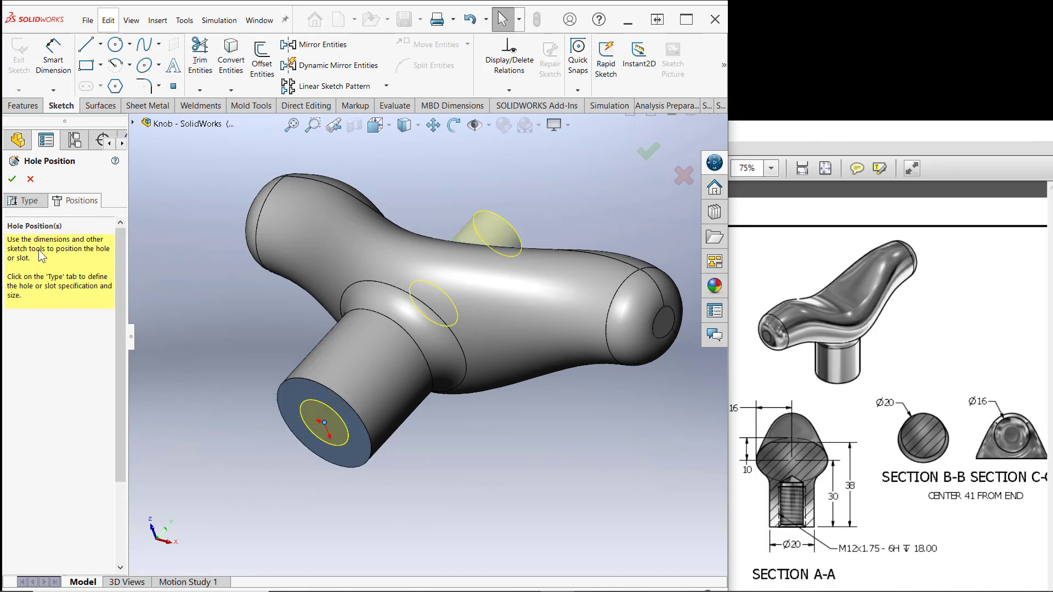
- Specify the hole as an ANSI Metric tapped hole
left_click(25, 203)
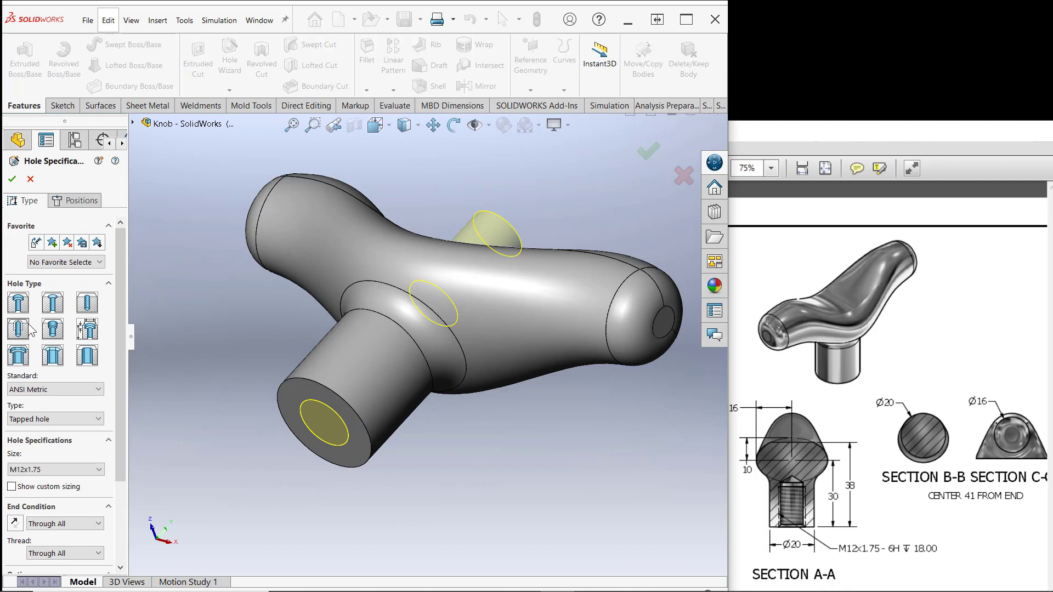
left_click(37, 389)
left_click(40, 397)
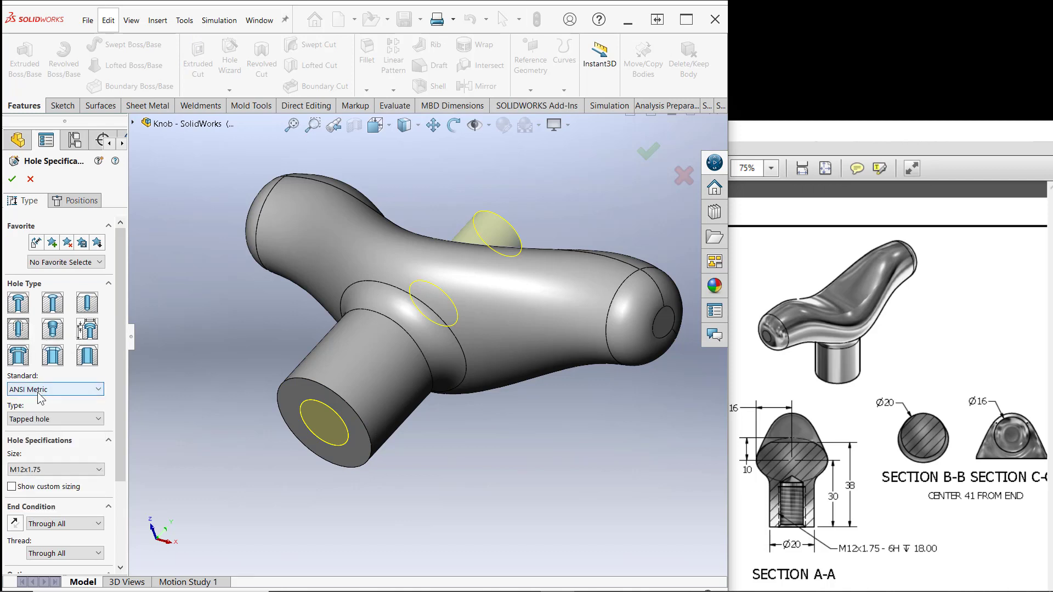
left_click(38, 420)
left_click(37, 423)
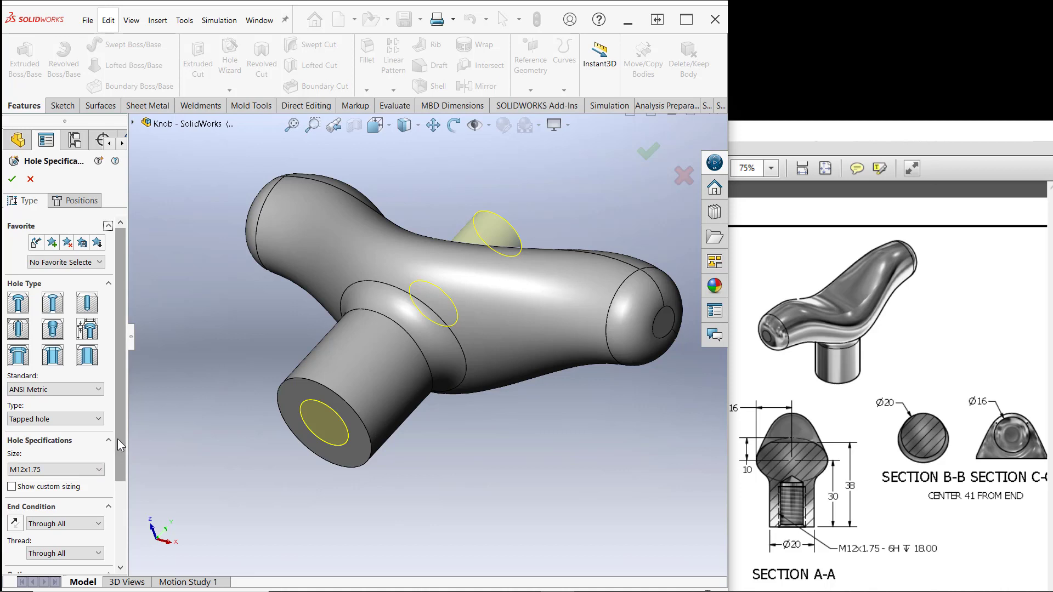
- Make the M12x1.75 tapped hole blind, with a thread depth of 18 mm and a hole depth of 20 mm
left_click_drag(116, 454, 117, 531)
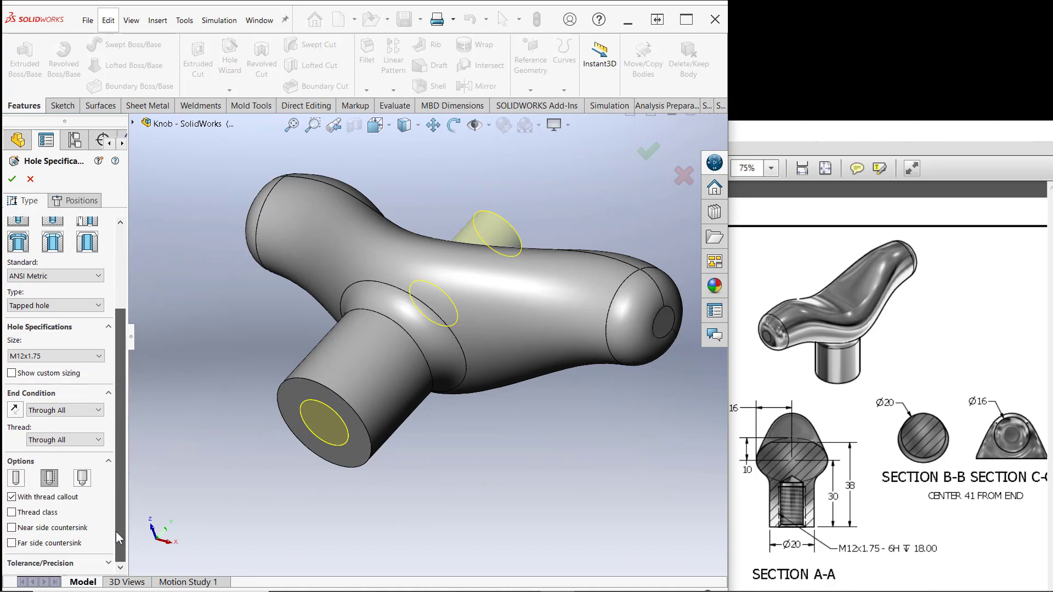
left_click(61, 410)
left_click(50, 423)
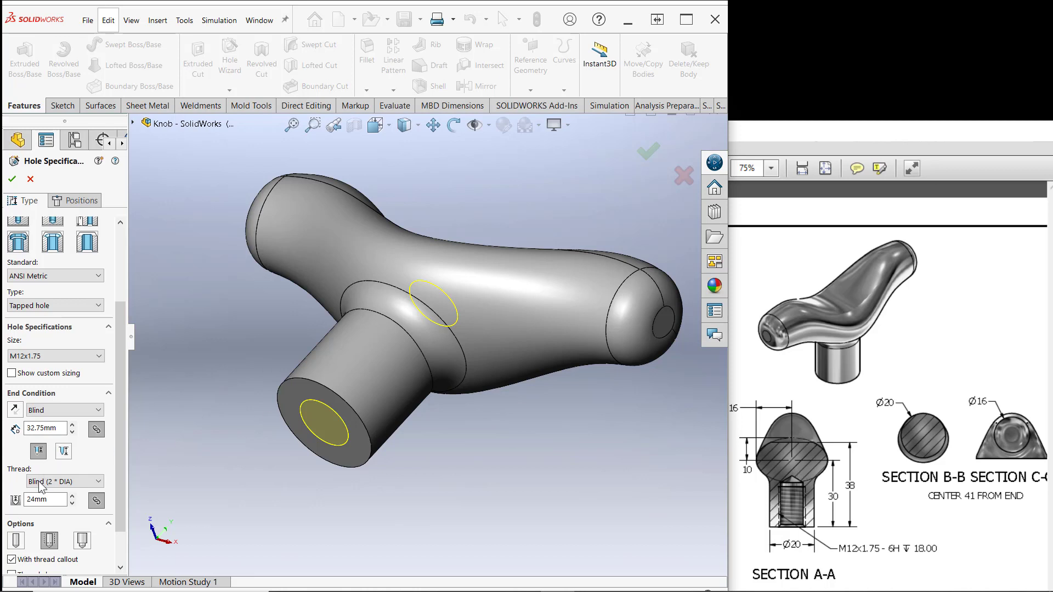
left_click(58, 499)
double_click(40, 499)
type("18")
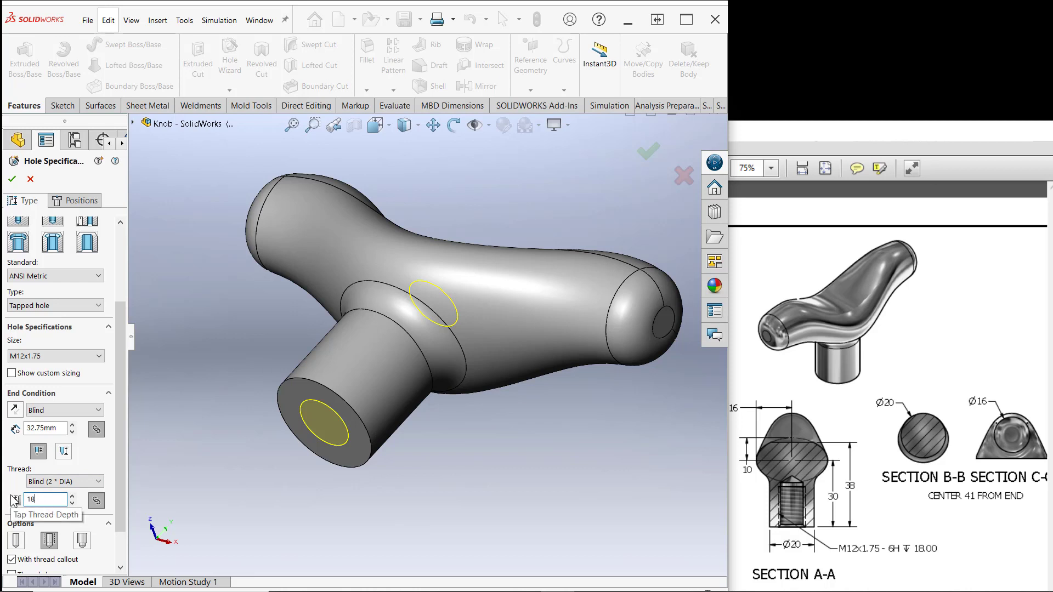
left_click(58, 429)
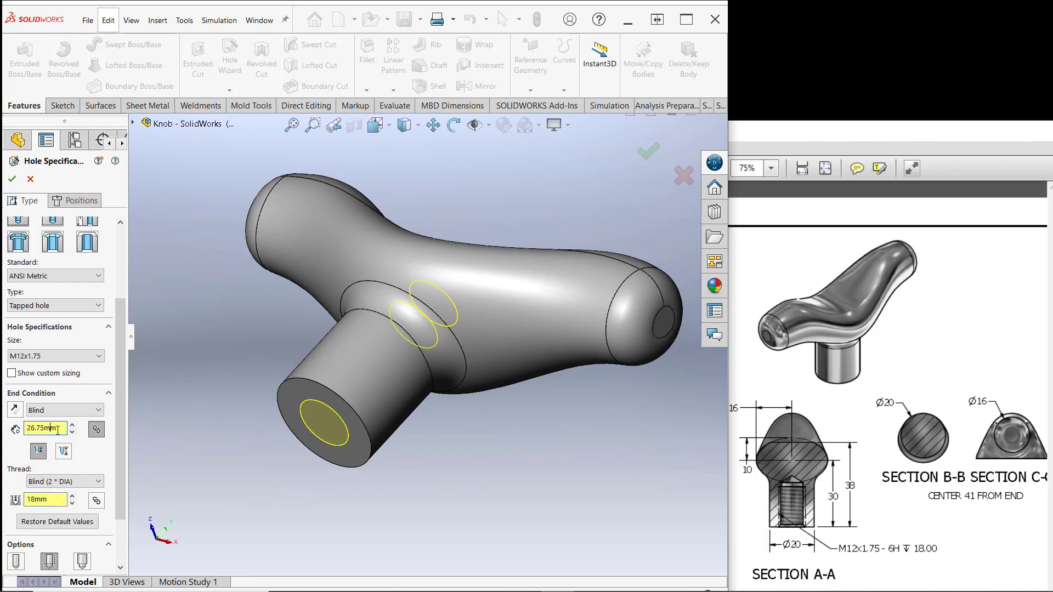
left_click_drag(63, 430, 26, 428)
type("20")
key("Tab")
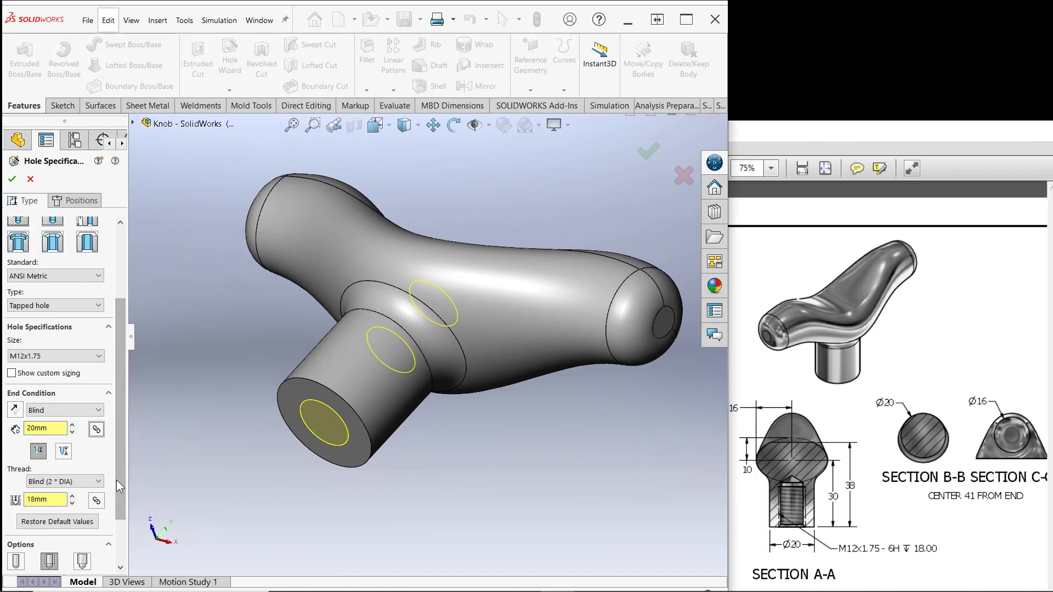
- Add a near side countersink to the tapped hole and create the hole in the stem
scroll(118, 479, "down", 3)
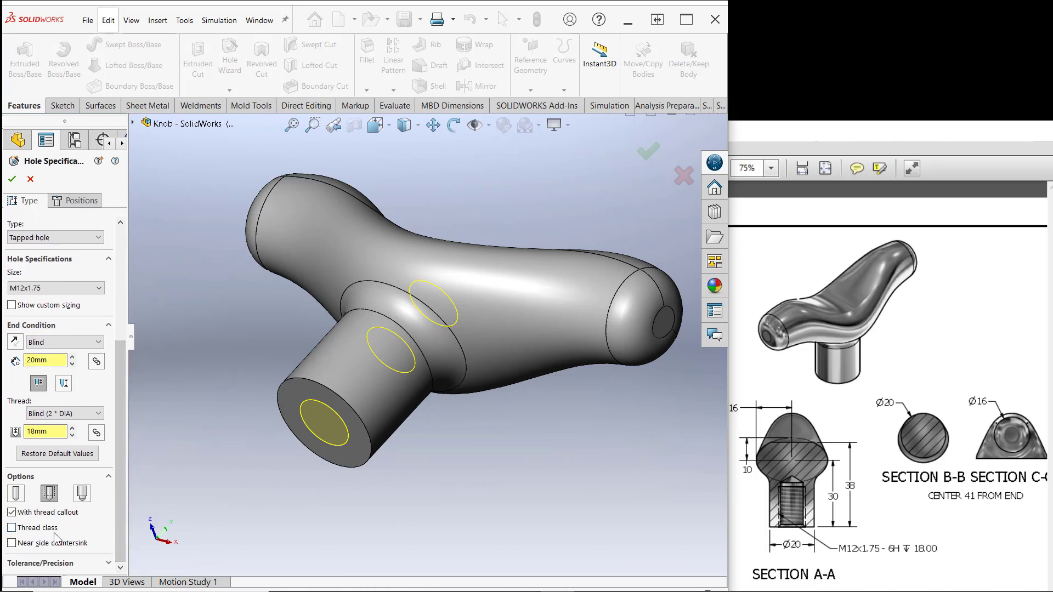
left_click(11, 543)
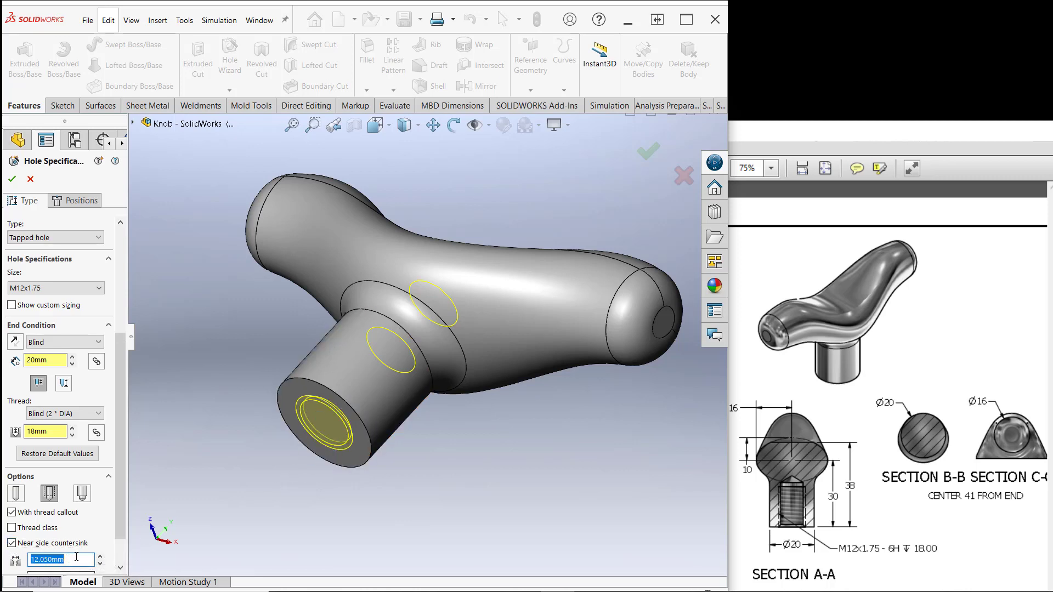
left_click_drag(64, 559, 36, 564)
left_click(13, 182)
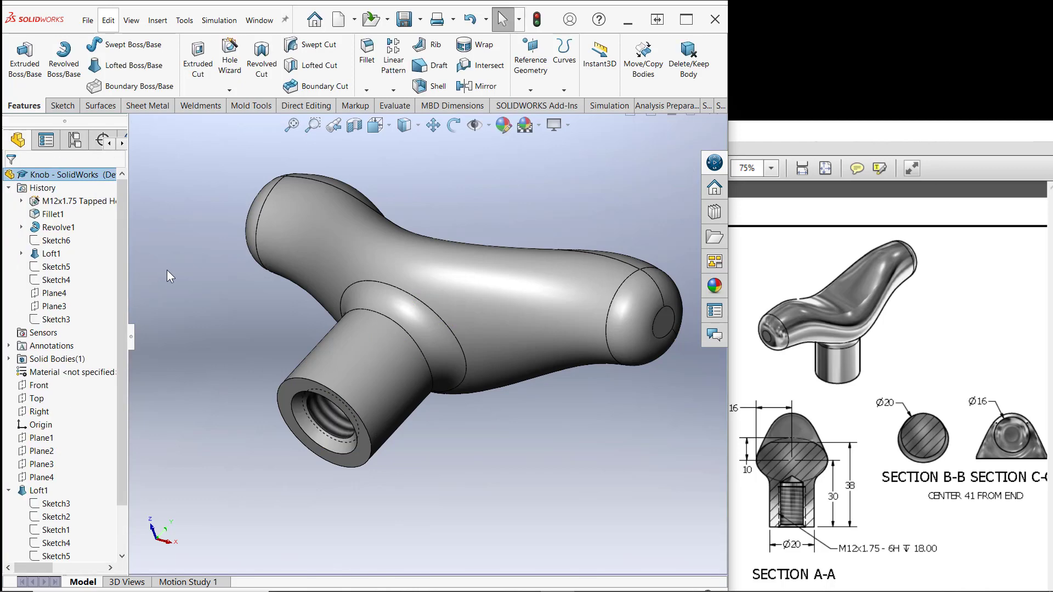
- Edit the M12x1.75 tapped hole and set its near side countersink diameter to 13 mm
middle_click_drag(282, 379, 189, 515)
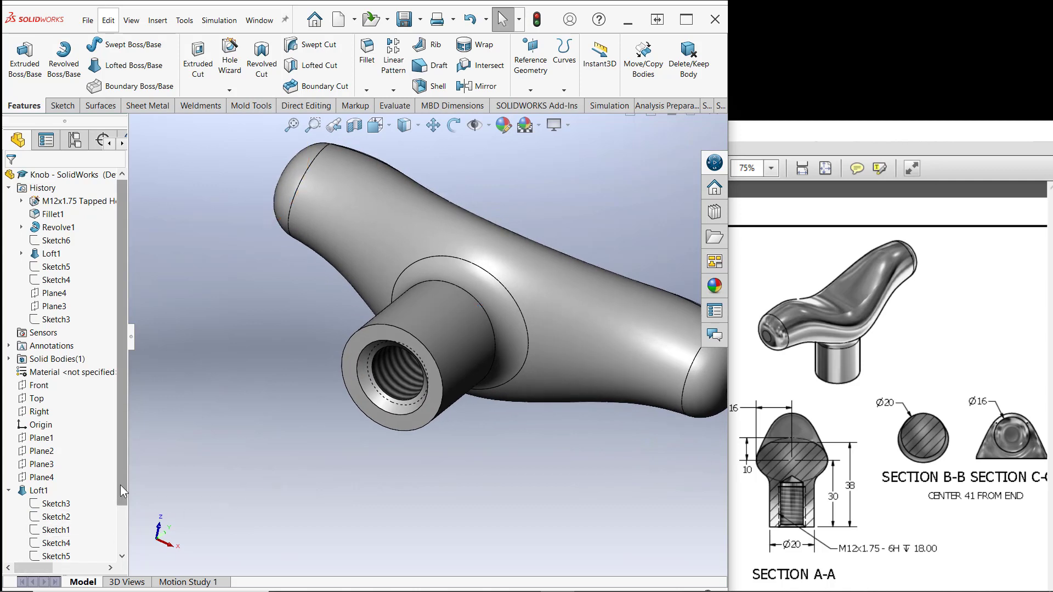
scroll(107, 549, "down", 2)
left_click(9, 543)
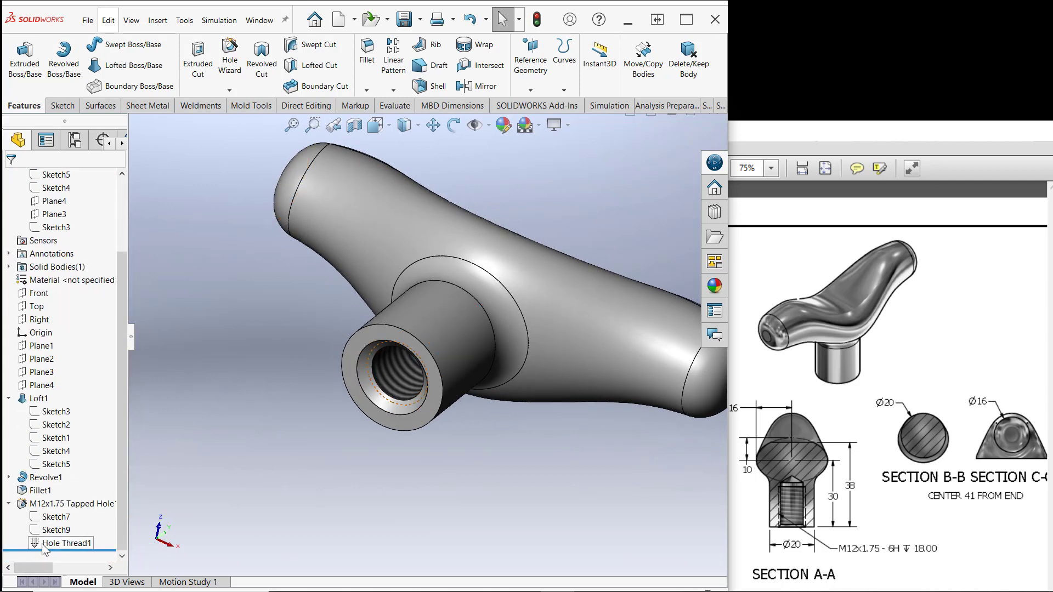
right_click(47, 509)
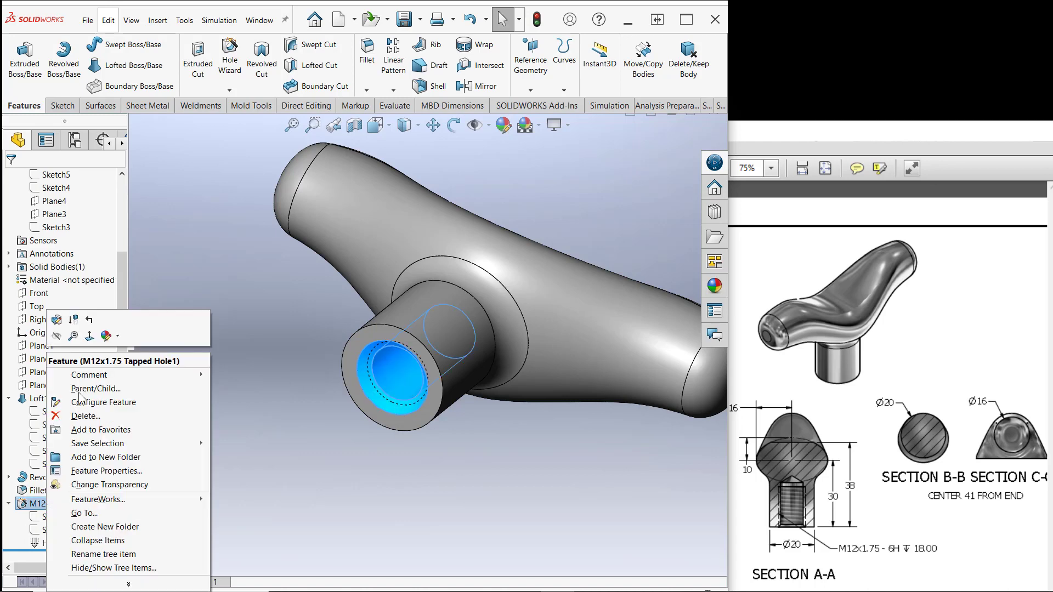
left_click(66, 317)
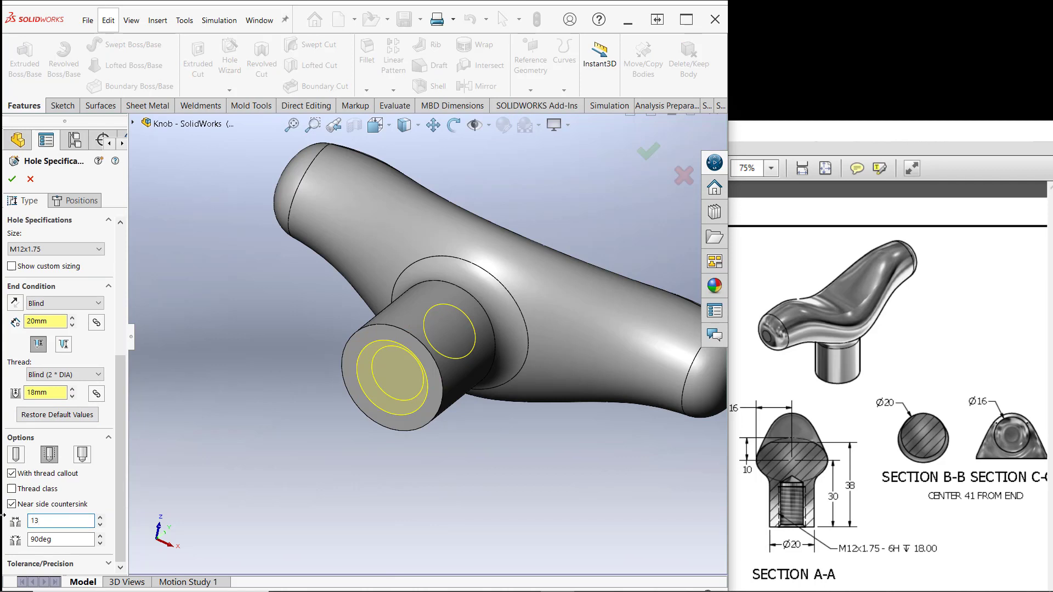
left_click(12, 179)
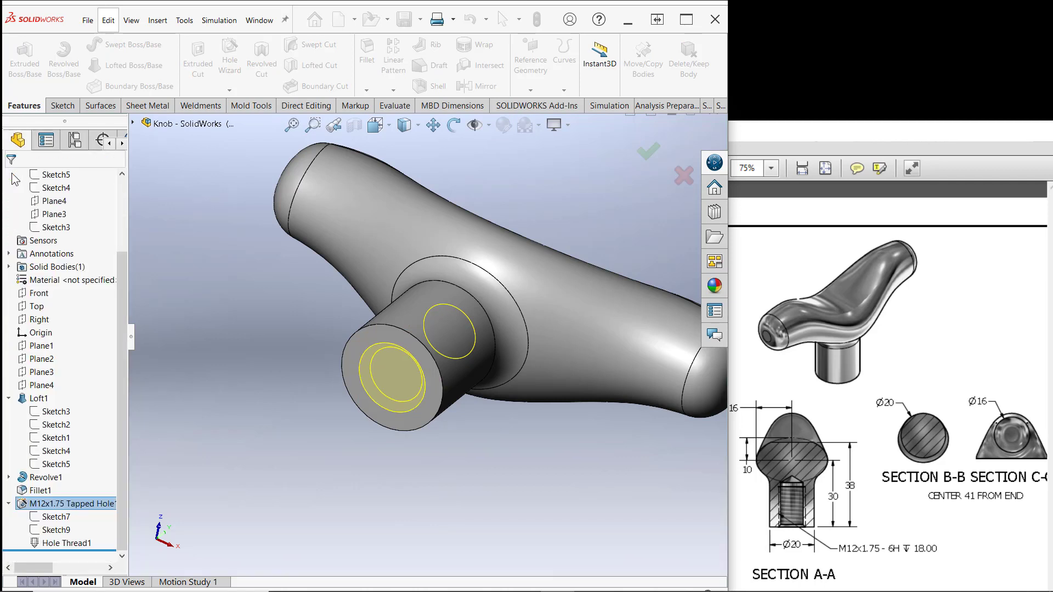
- Maximize the modeling window and assign Plain Carbon Steel as the knob's material
middle_click_drag(333, 340, 281, 403)
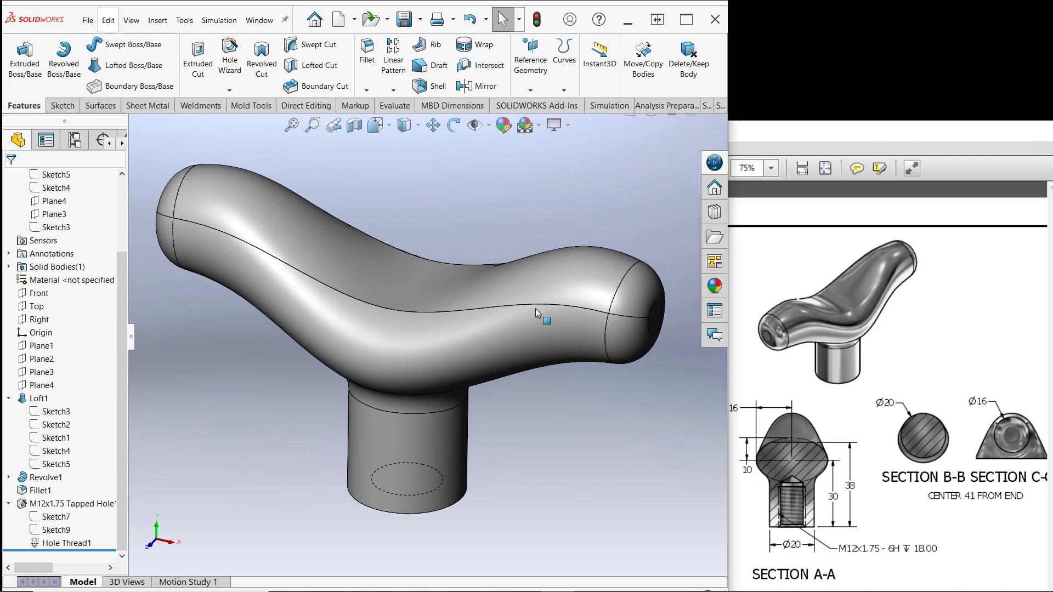
mouse_move(621, 227)
middle_mouse_down()
mouse_move(626, 104)
mouse_move(601, 169)
mouse_move(552, 202)
mouse_move(531, 192)
middle_mouse_up()
left_click(686, 19)
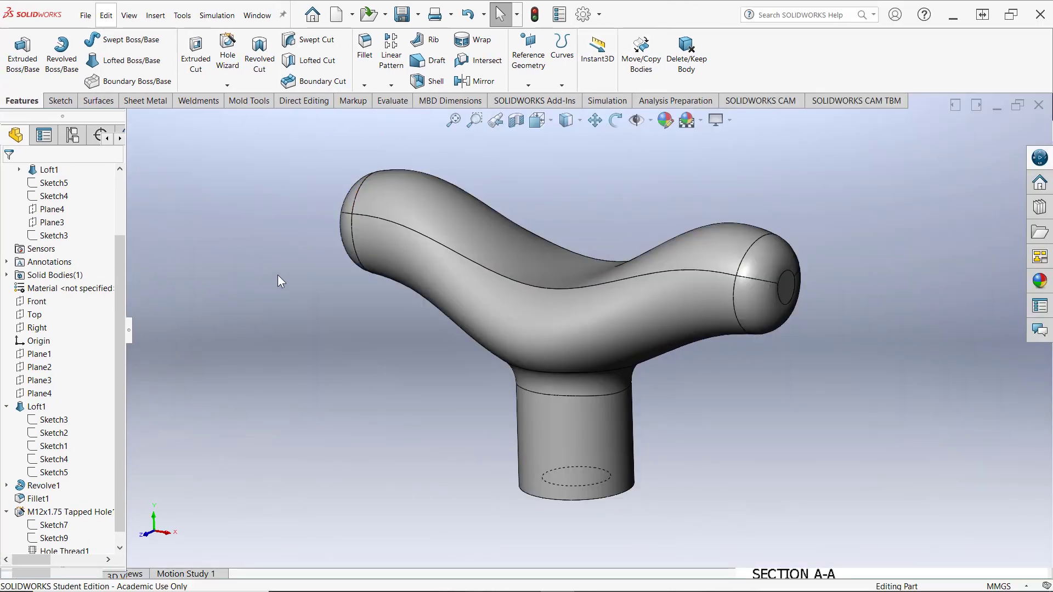
left_click(6, 275)
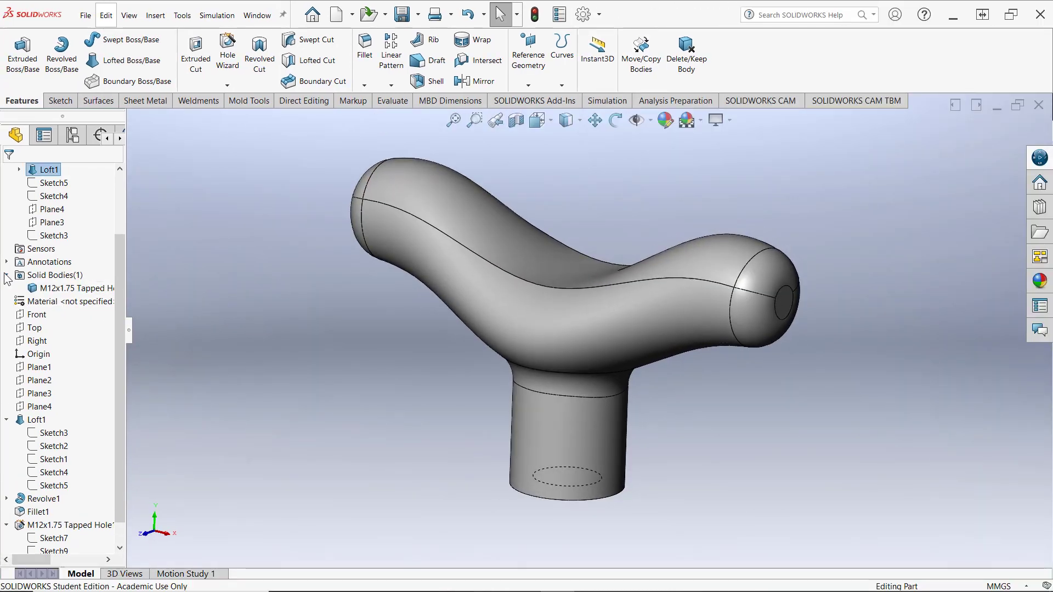
left_click_drag(120, 290, 132, 178)
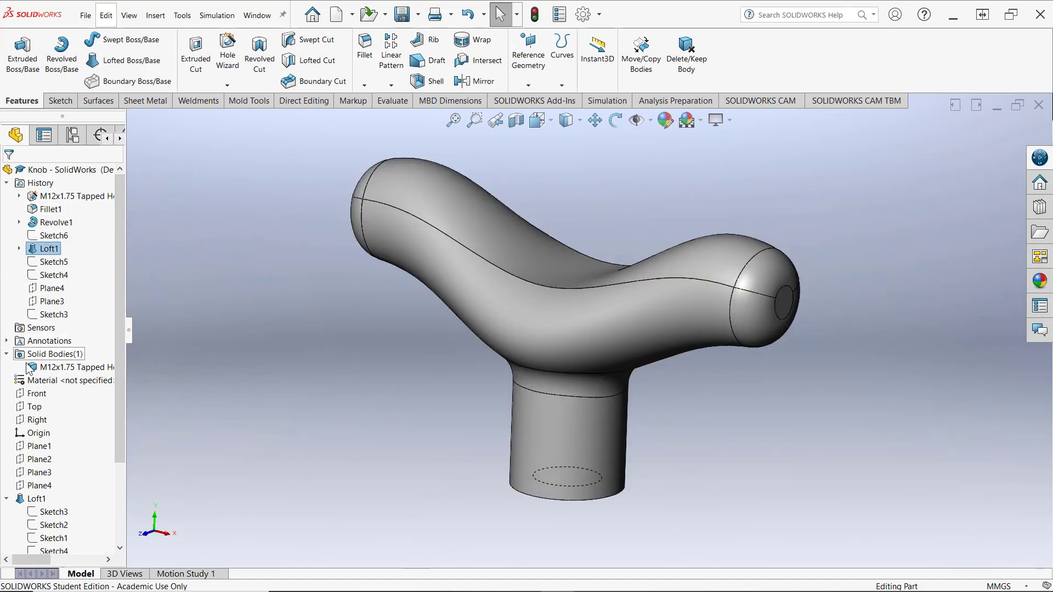
left_click(6, 355)
right_click(42, 369)
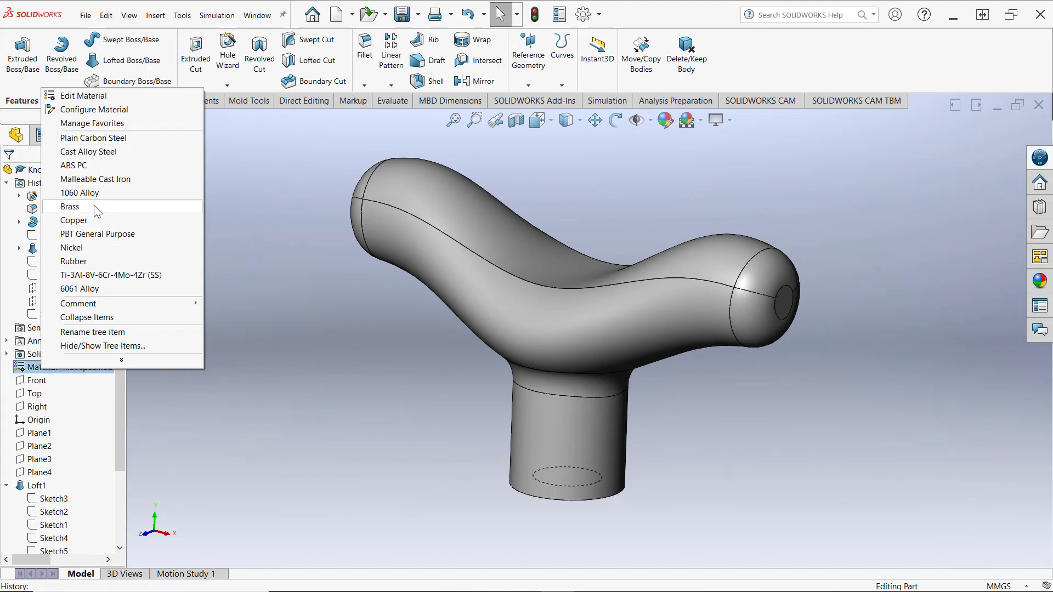
left_click(94, 139)
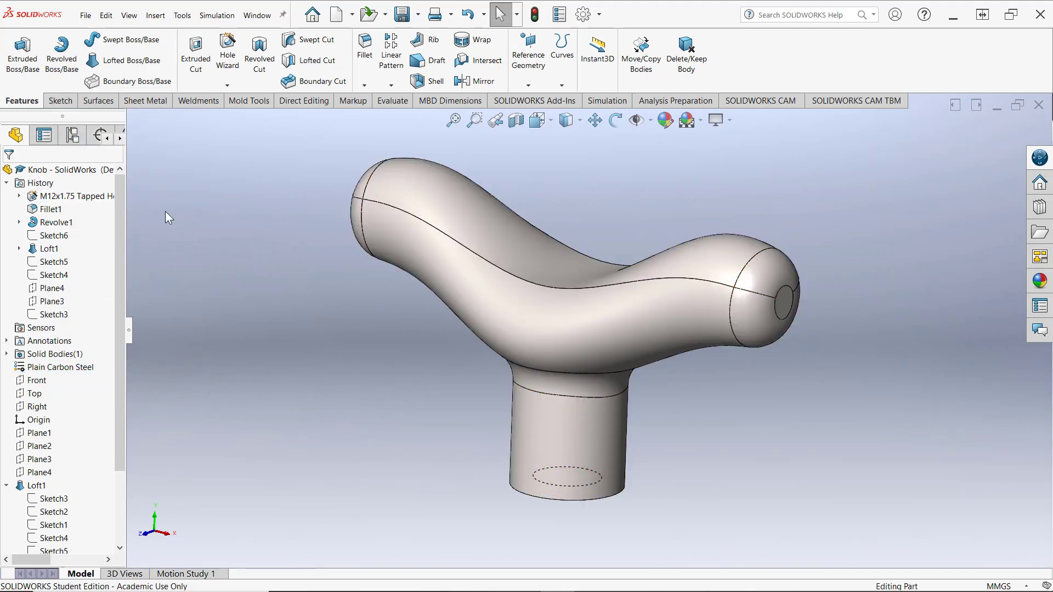
- Apply the chromium plate appearance from the chrome metals to the whole knob part
right_click(49, 170)
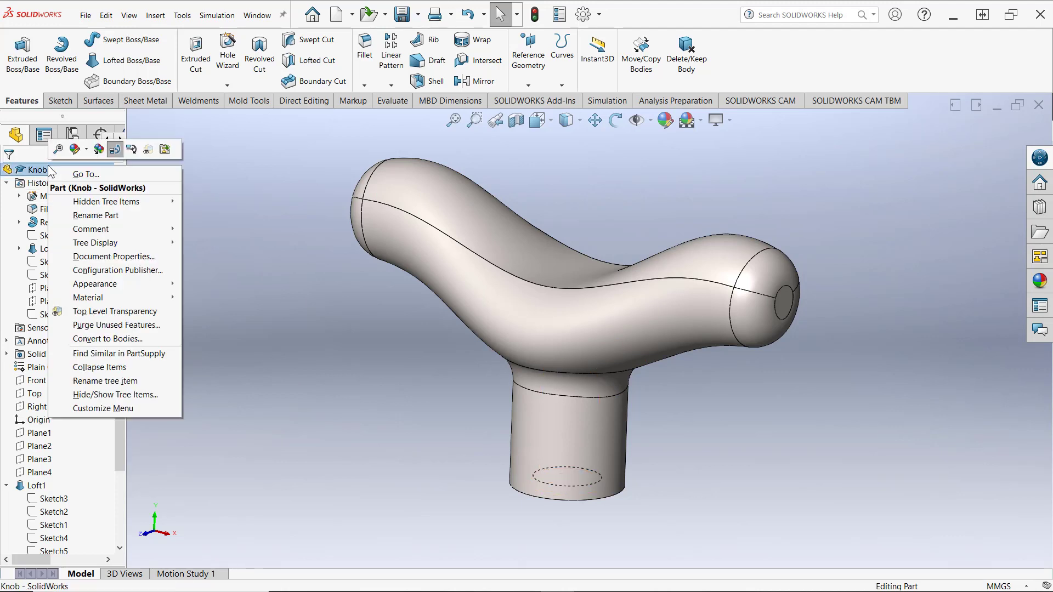
left_click(75, 149)
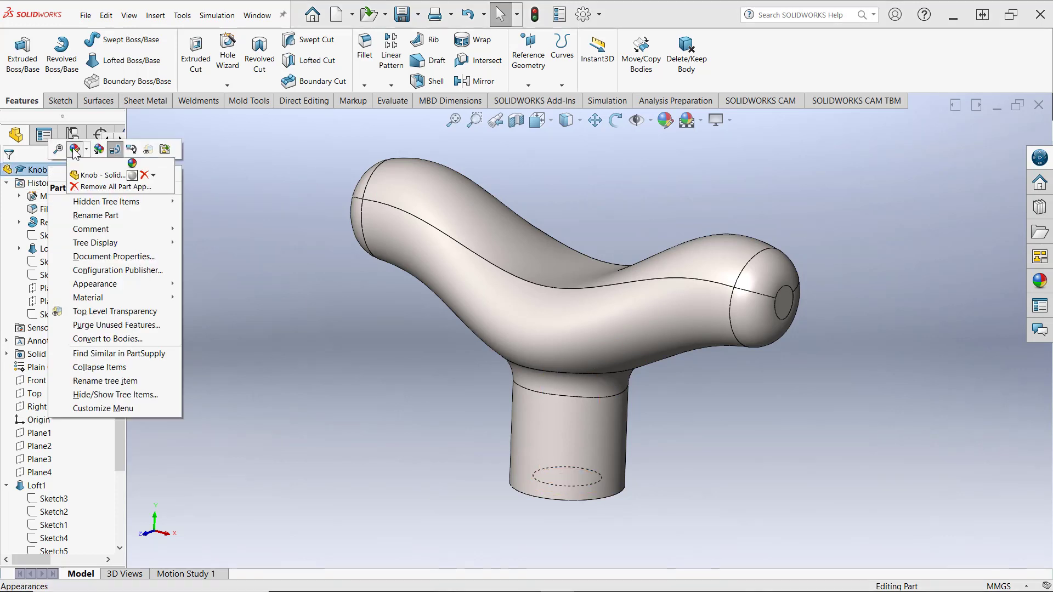
left_click(137, 177)
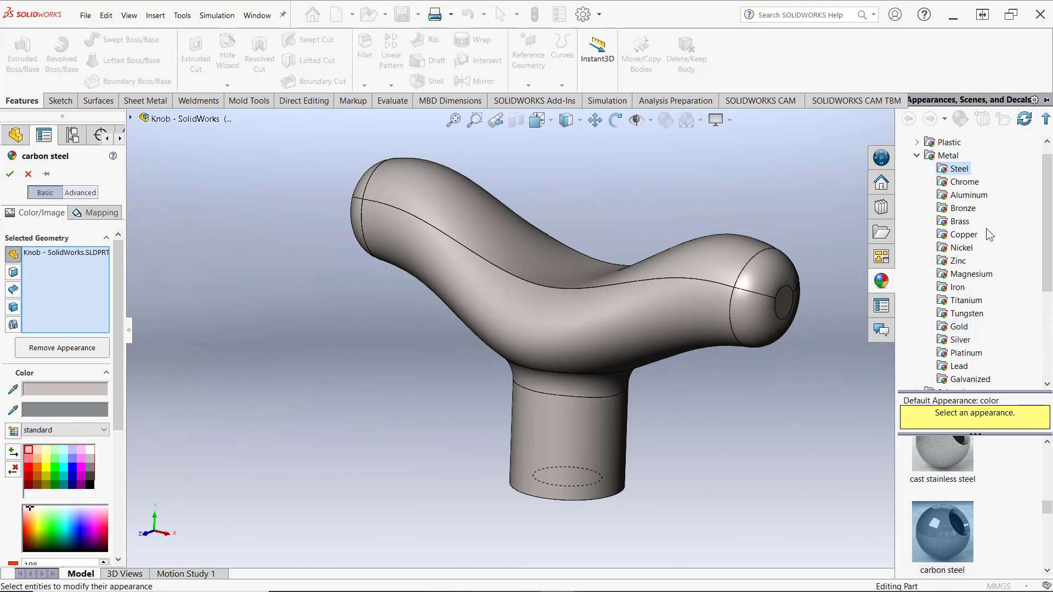
left_click(952, 187)
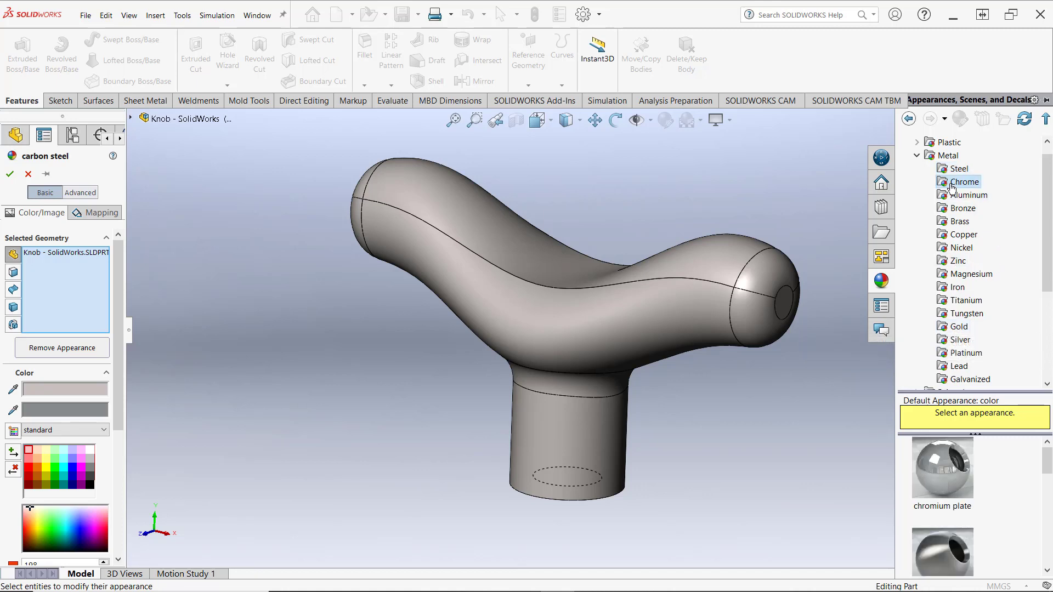
mouse_move(938, 473)
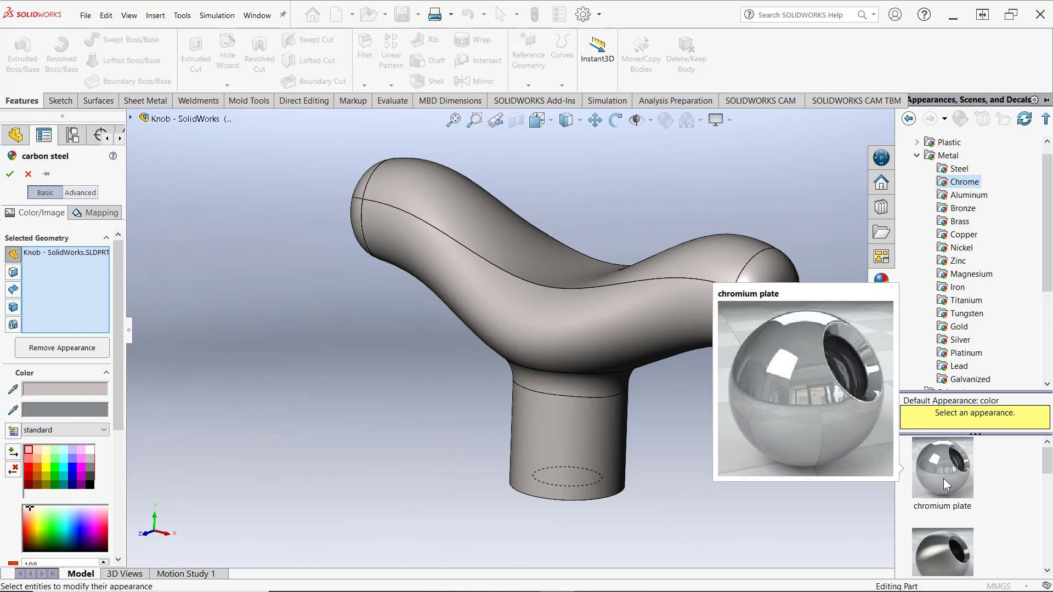
left_click_drag(943, 478, 664, 345)
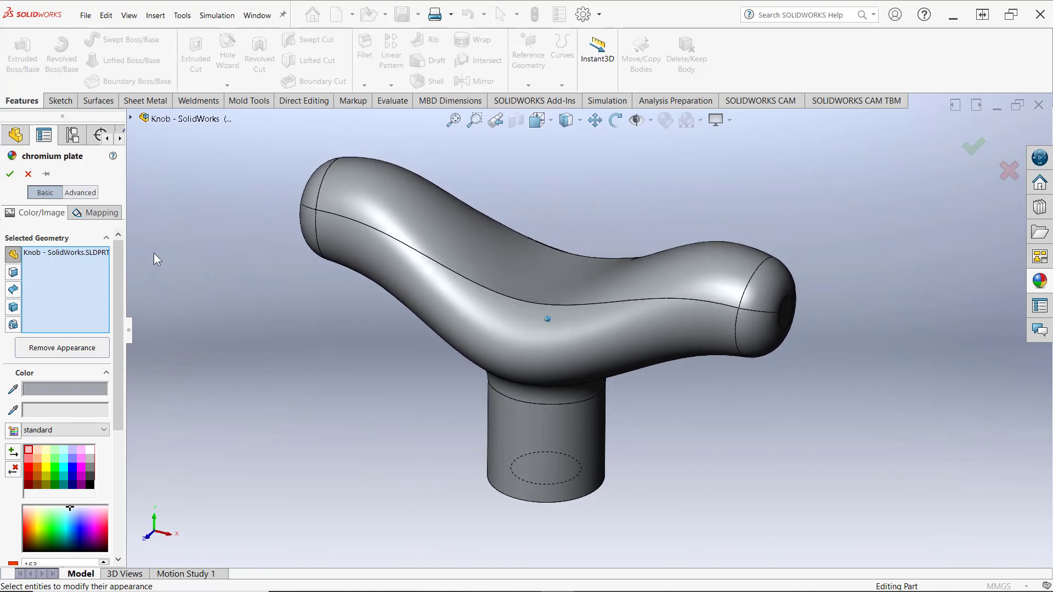
left_click(10, 174)
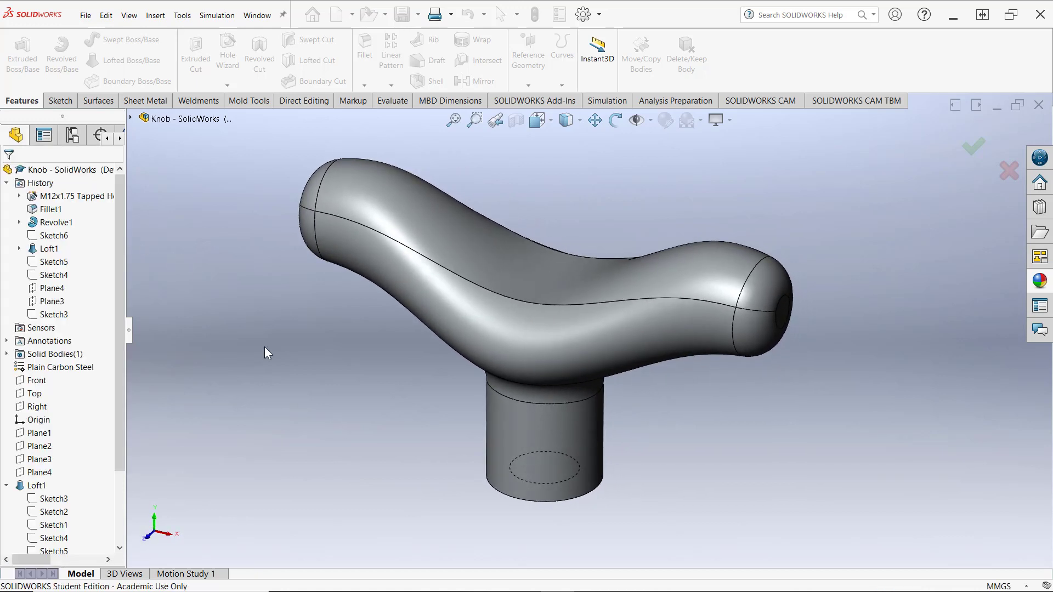